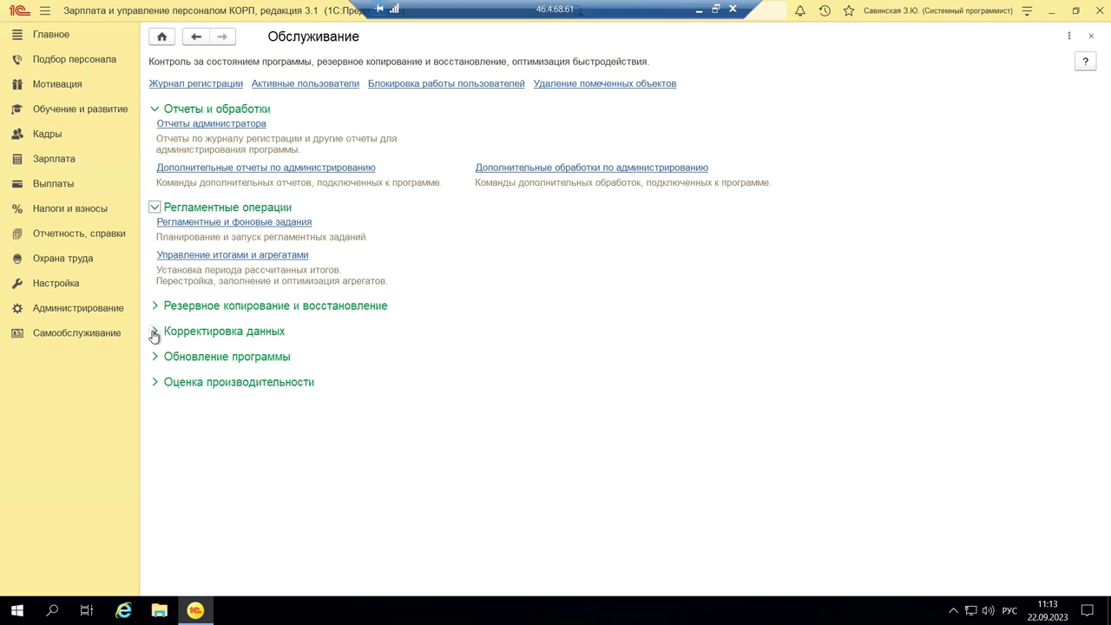
Step: Expand the "Корректировка данных" section, open "Поиск и удаление дублей" and browse the available search areas before closing it
{"action": "left_click", "coordinate": [154, 332]}
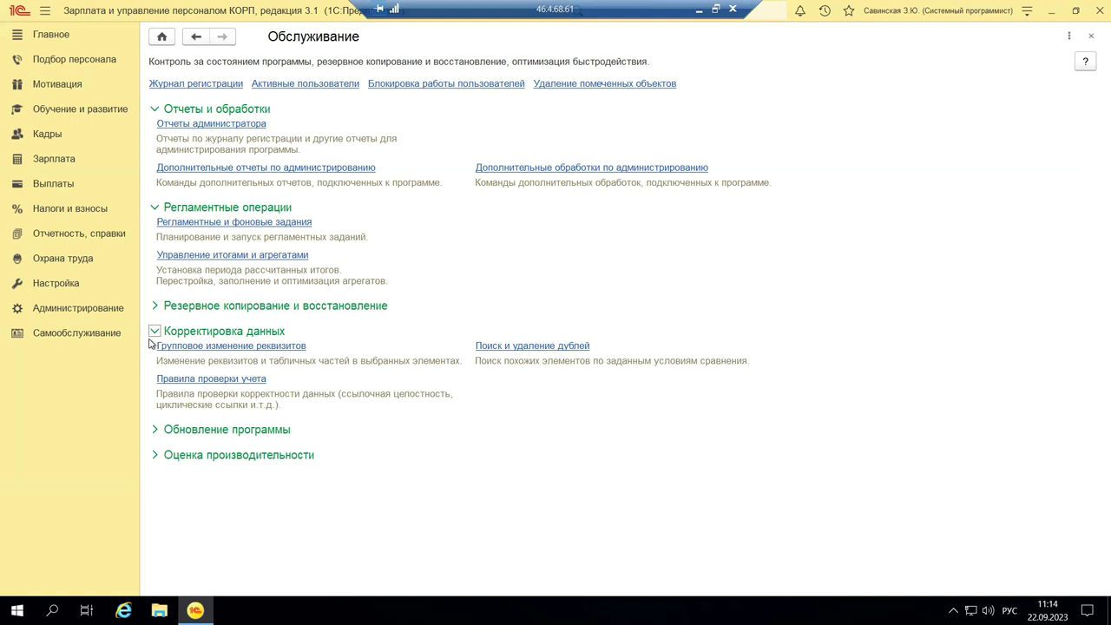
{"action": "left_click", "coordinate": [481, 347]}
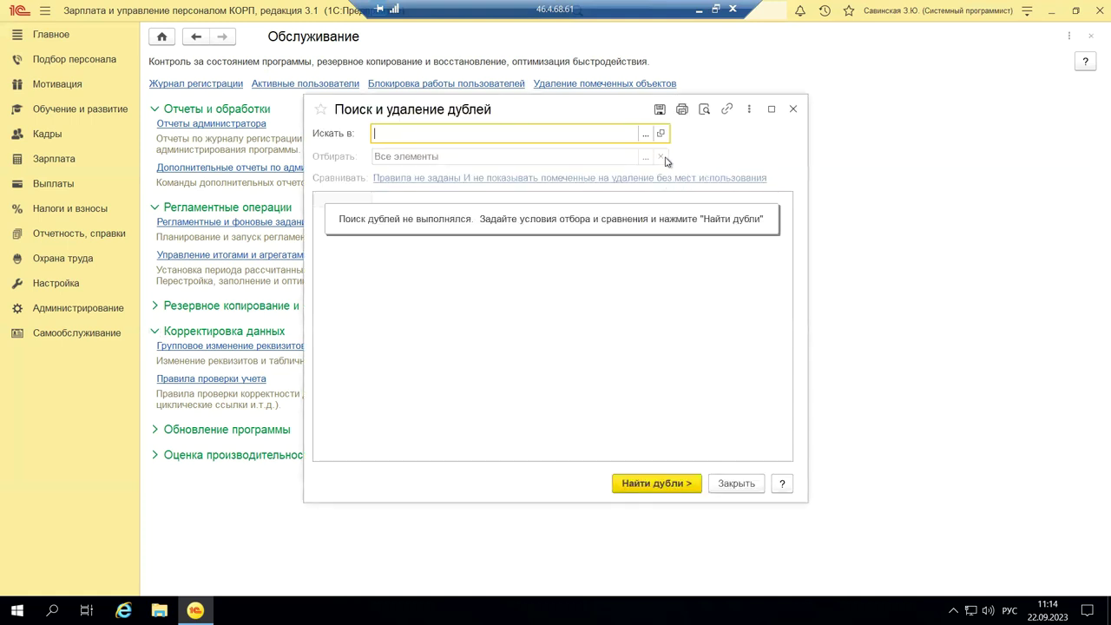
{"action": "left_click", "coordinate": [646, 134]}
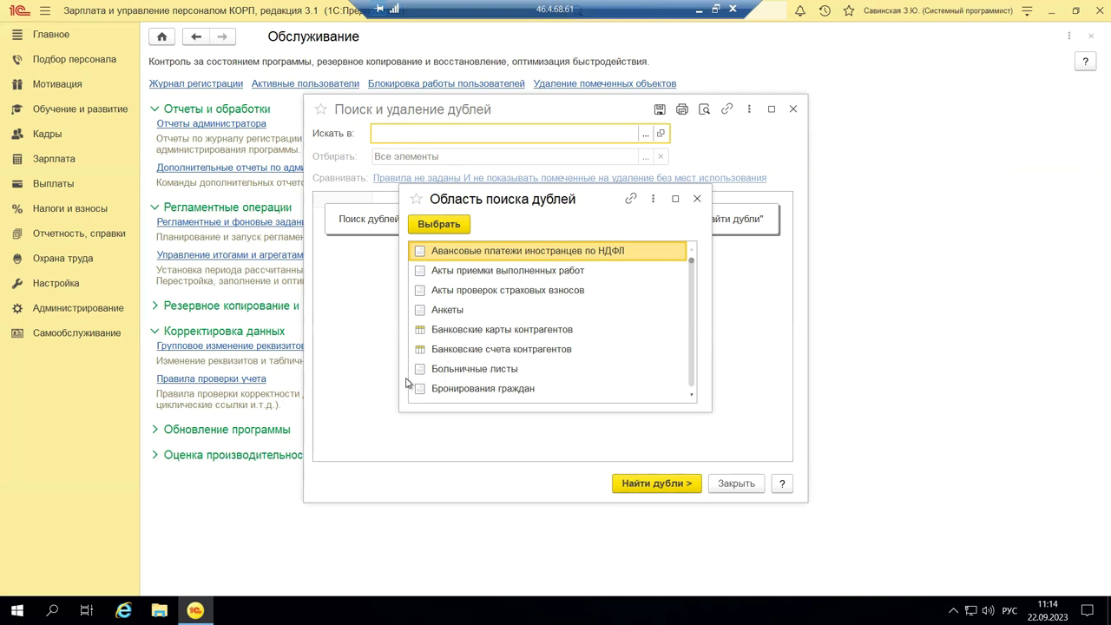
{"action": "scroll", "coordinate": [473, 350], "scroll_direction": "down", "scroll_amount": 6}
{"action": "scroll", "coordinate": [478, 347], "scroll_direction": "down", "scroll_amount": 10}
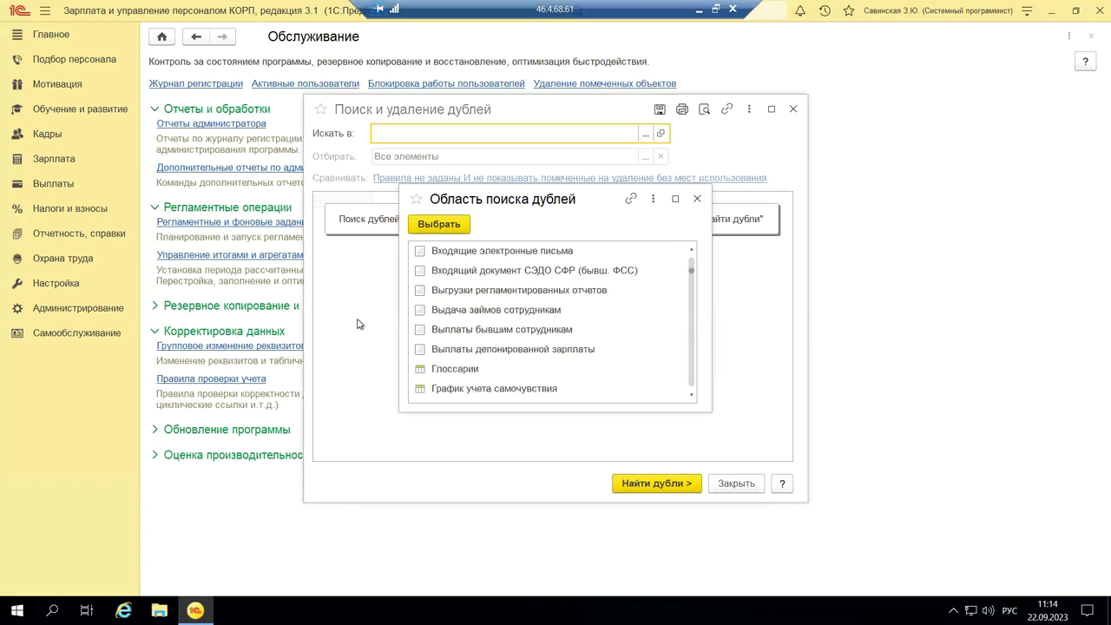
{"action": "left_click", "coordinate": [699, 201]}
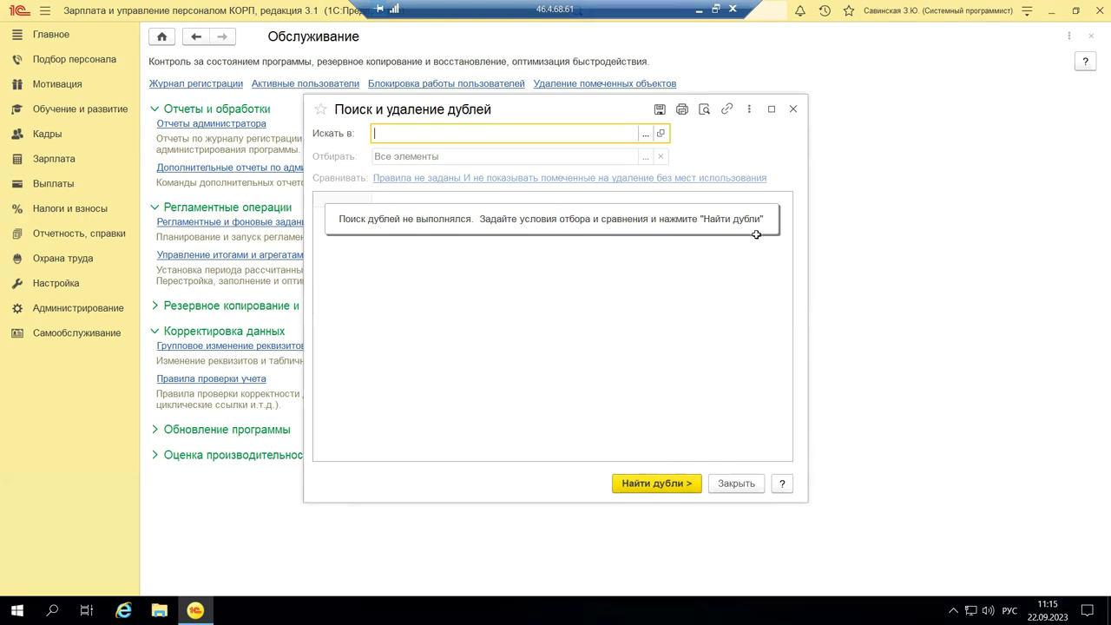
{"action": "left_click", "coordinate": [791, 110]}
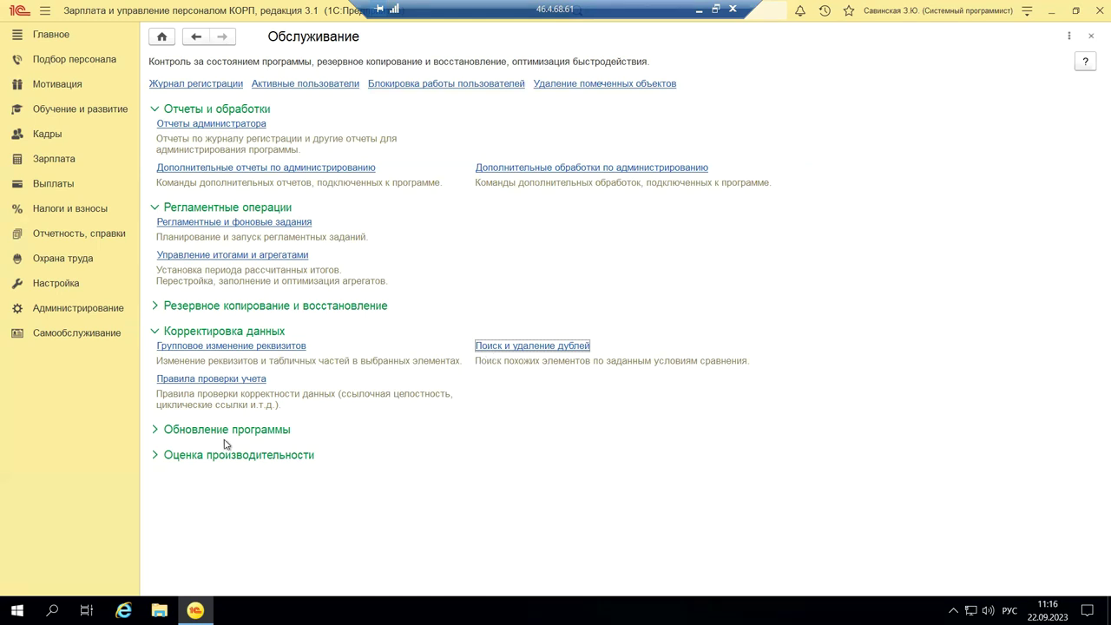
Step: Review the "Обновление программы" options on the maintenance page and the sections of "Общие настройки"
{"action": "left_click", "coordinate": [174, 432]}
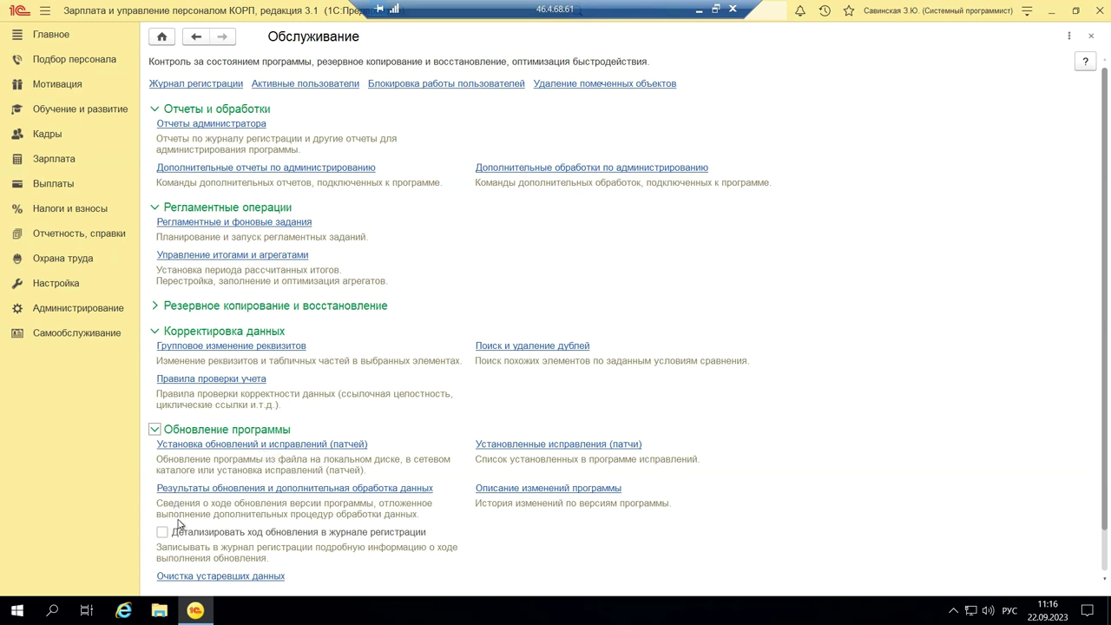
{"action": "scroll", "coordinate": [261, 526], "scroll_direction": "down", "scroll_amount": 1}
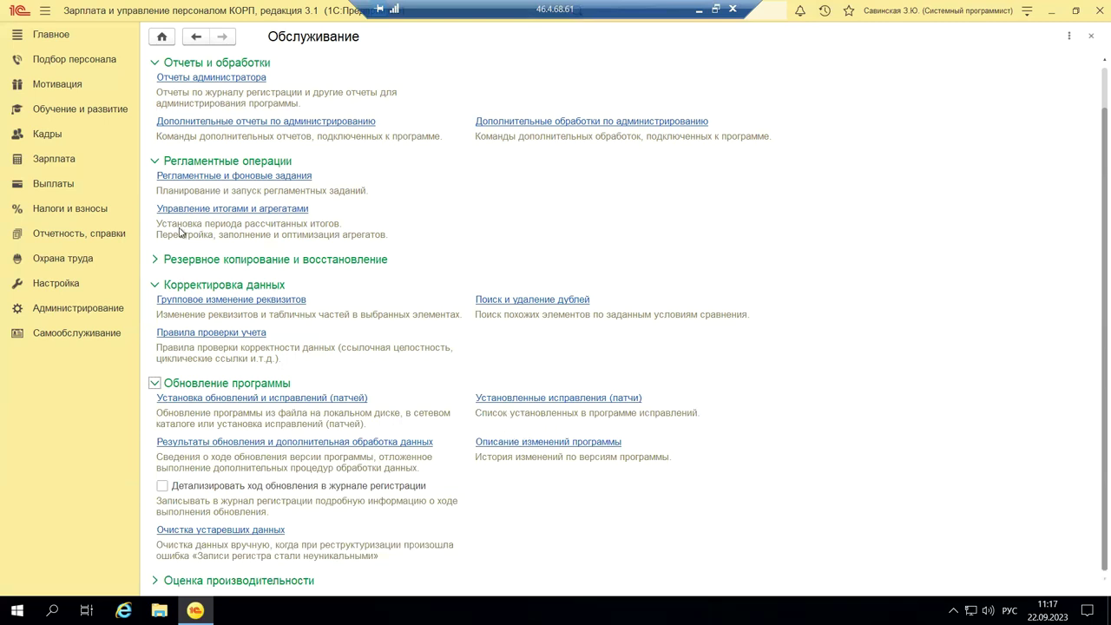
{"action": "left_click", "coordinate": [71, 311]}
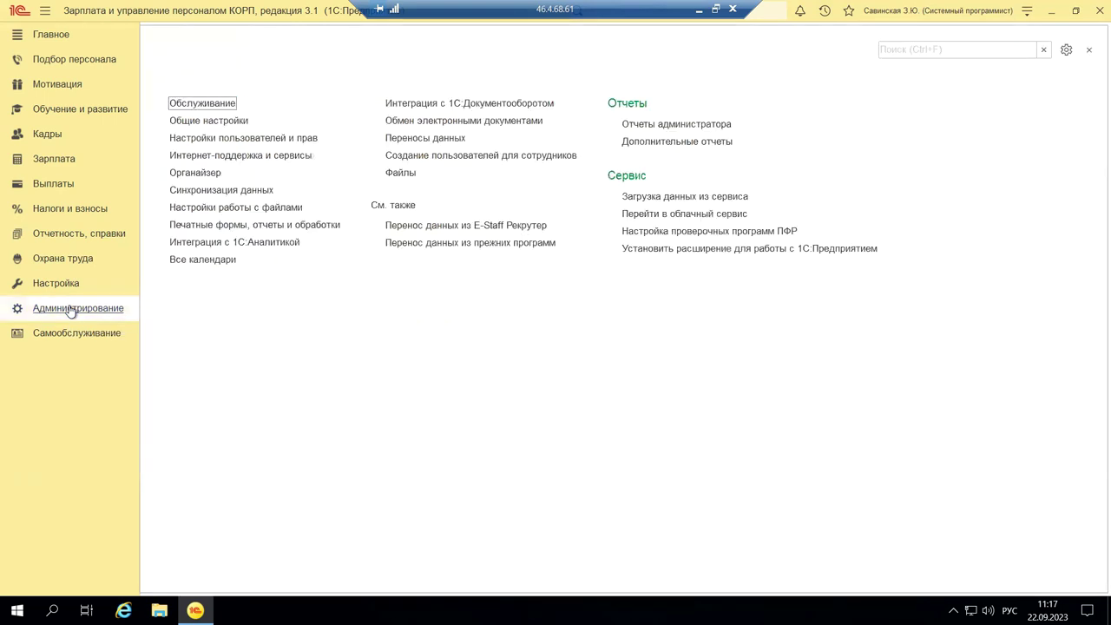
{"action": "left_click", "coordinate": [213, 123]}
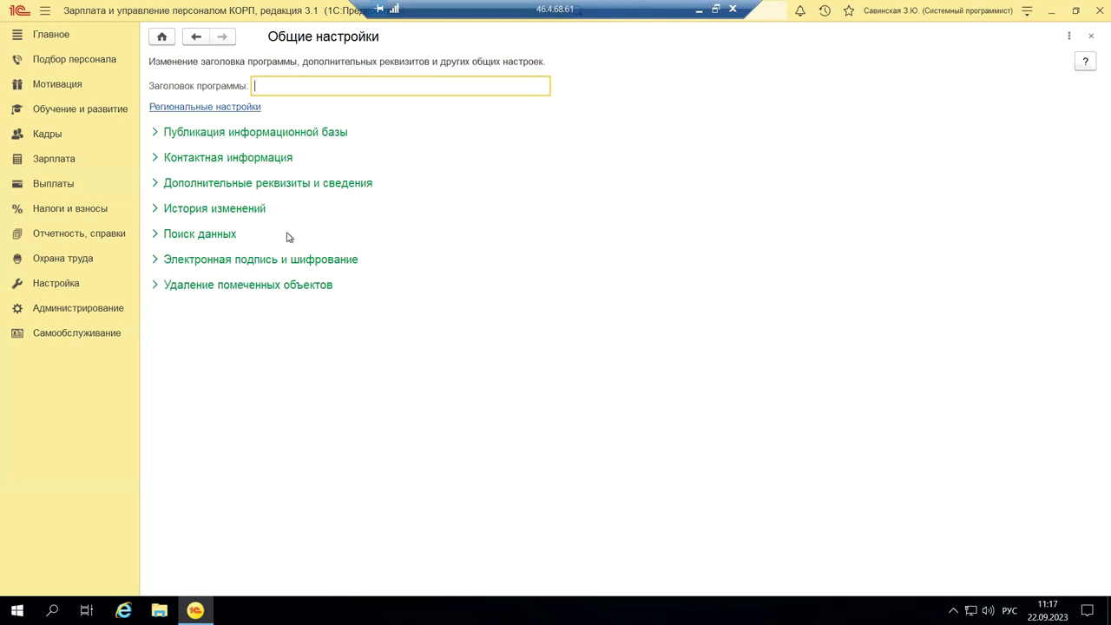
{"action": "left_click", "coordinate": [56, 283]}
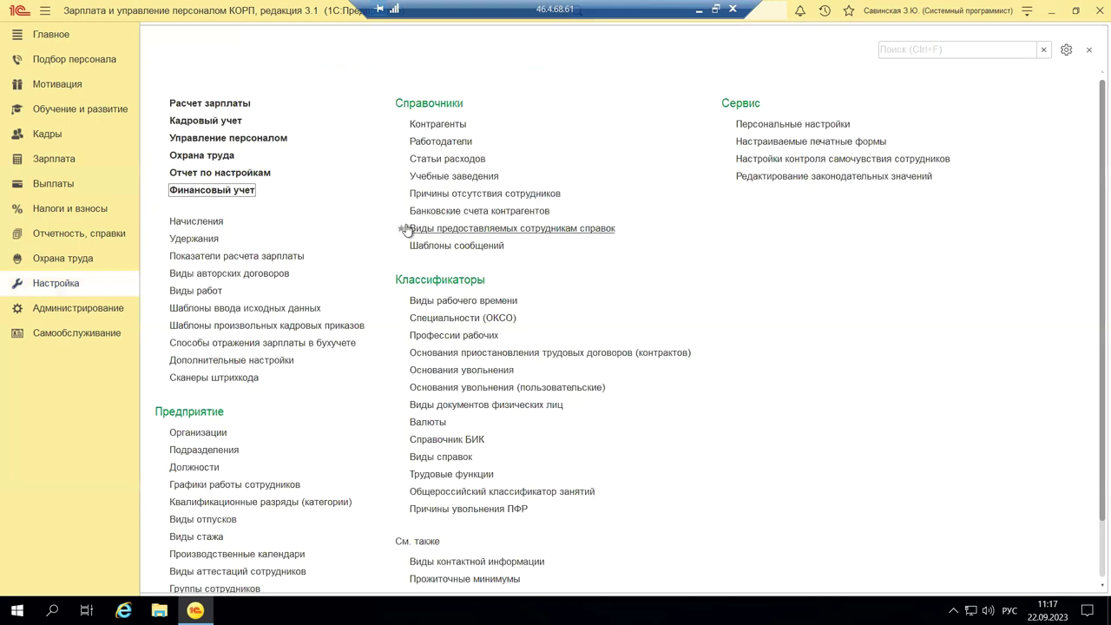
Step: Open "Настройки пользователей и прав" and try to allow access for external users, declining the confirmation
{"action": "left_click", "coordinate": [64, 310]}
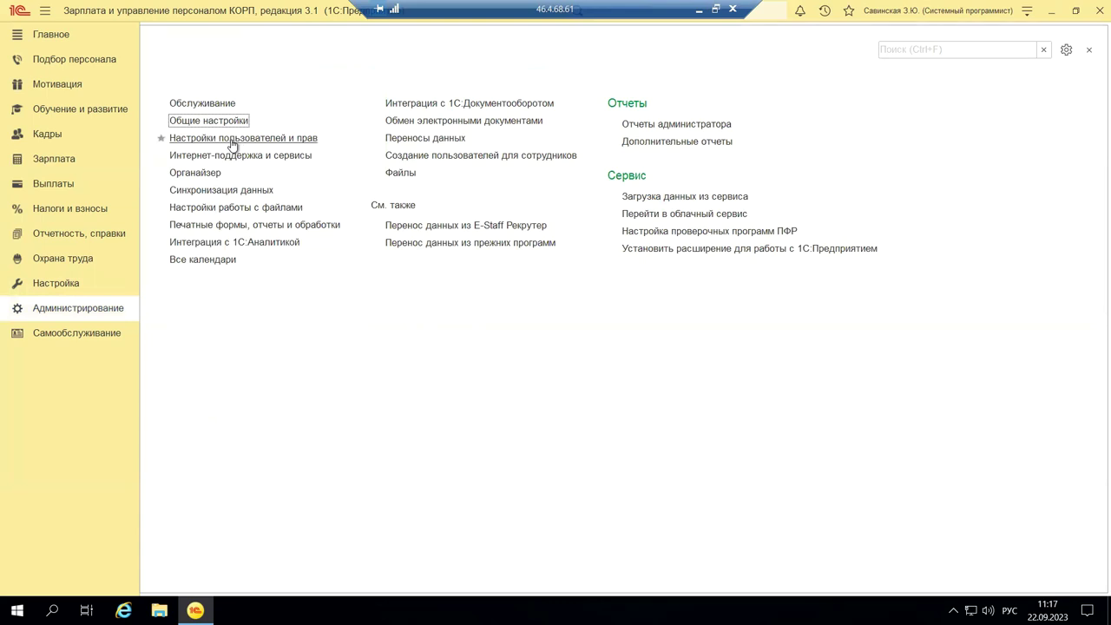
{"action": "left_click", "coordinate": [232, 141]}
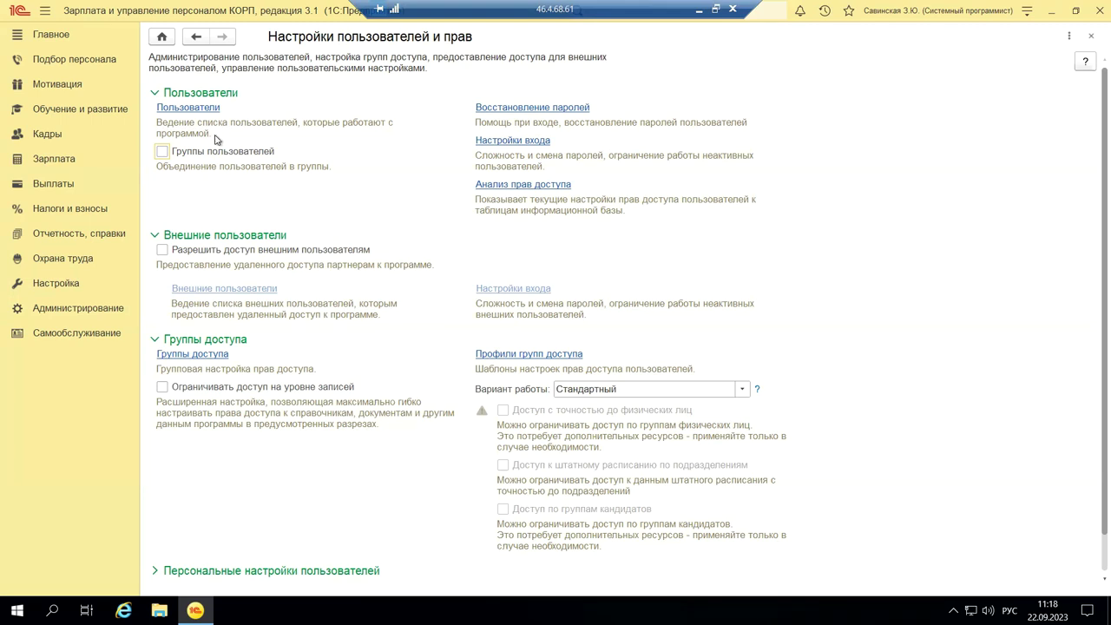
{"action": "left_click", "coordinate": [163, 250]}
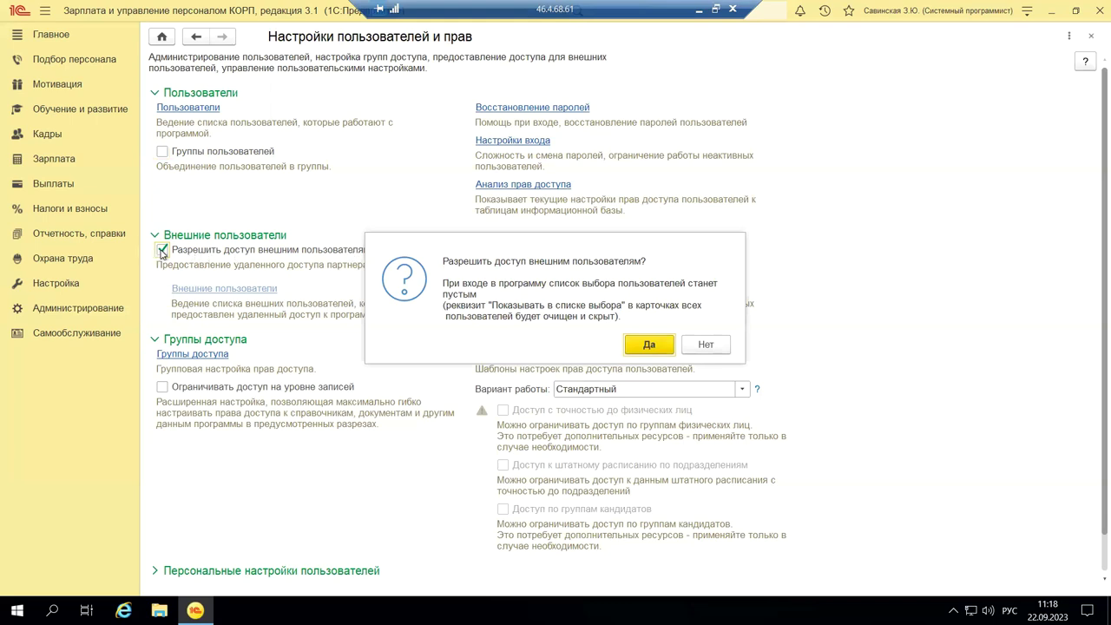
{"action": "left_click", "coordinate": [709, 345]}
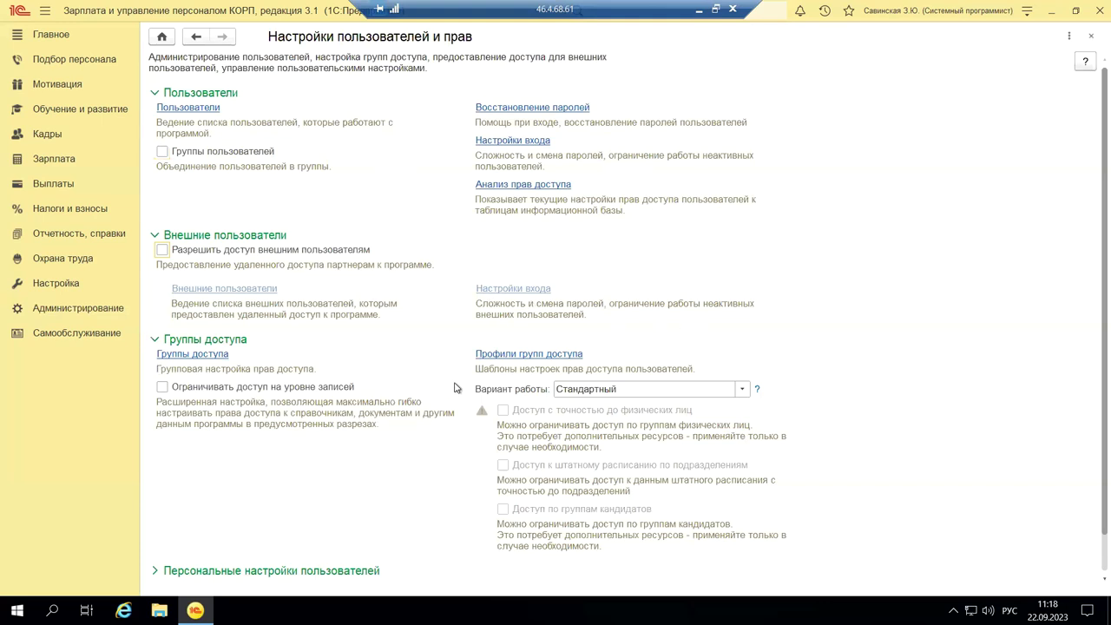
Step: Enable "Даты запрета изменения" in the user and rights settings and inspect its configuration form
{"action": "scroll", "coordinate": [519, 387], "scroll_direction": "down", "scroll_amount": 1}
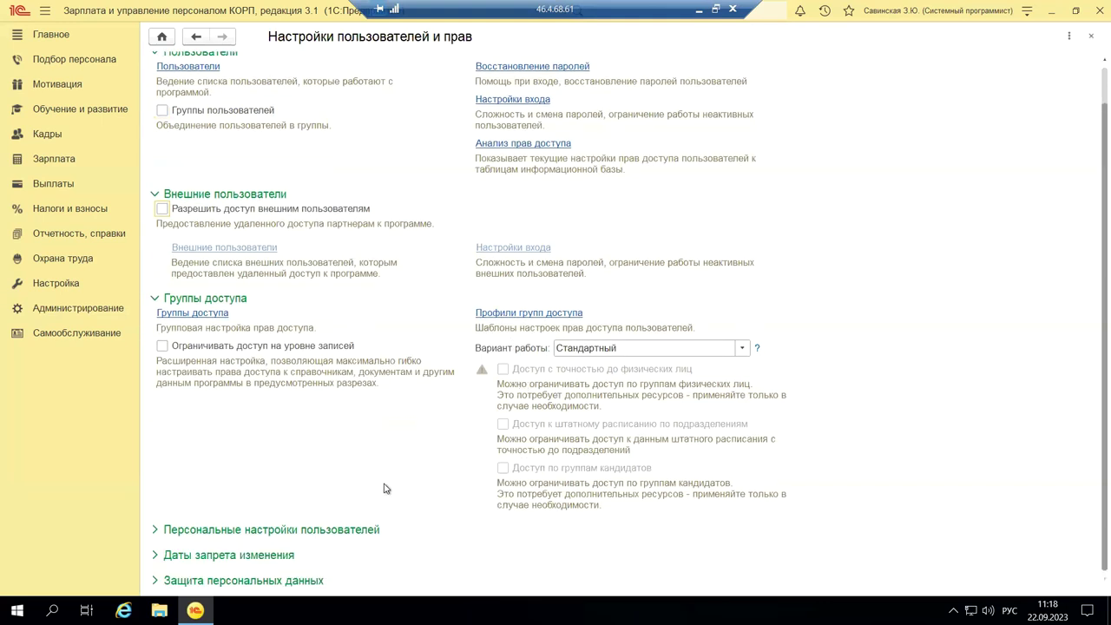
{"action": "left_click", "coordinate": [175, 560]}
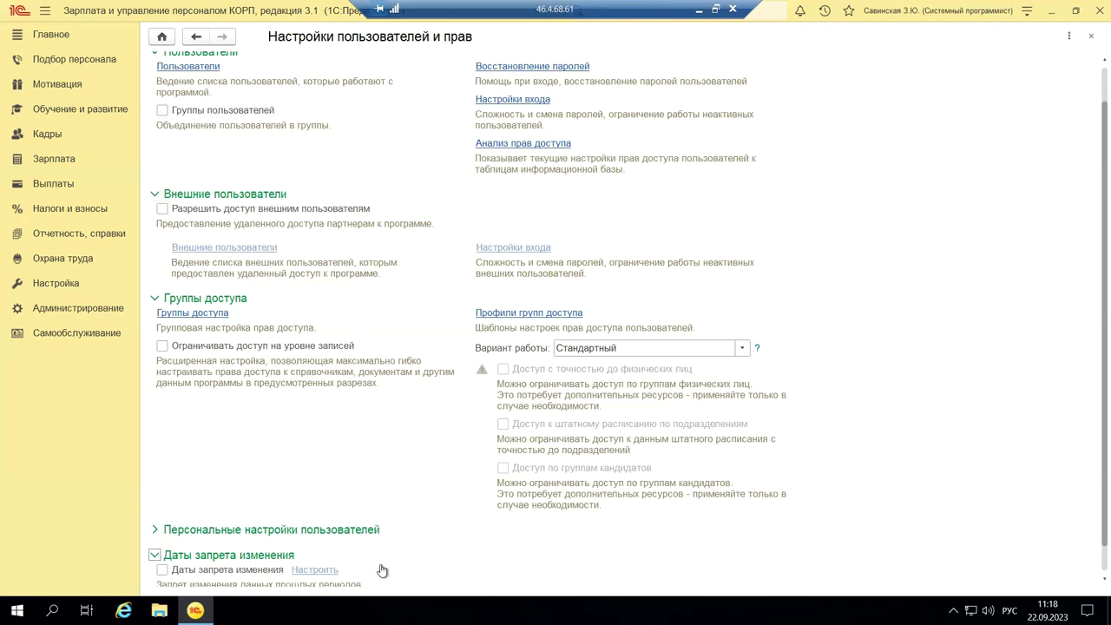
{"action": "scroll", "coordinate": [356, 459], "scroll_direction": "down", "scroll_amount": 1}
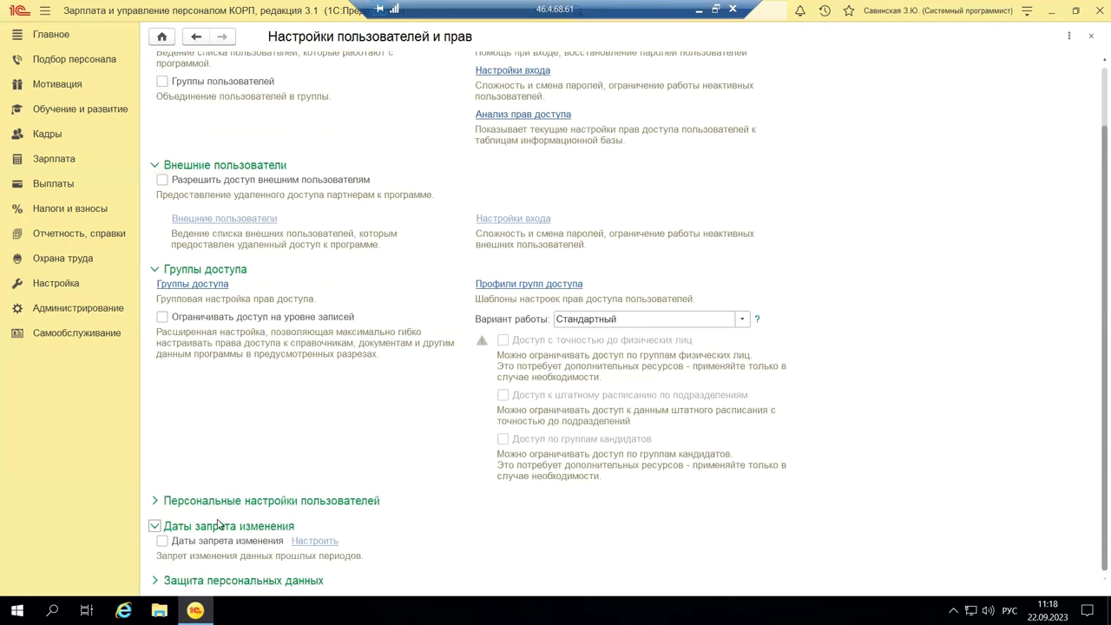
{"action": "left_click", "coordinate": [161, 544]}
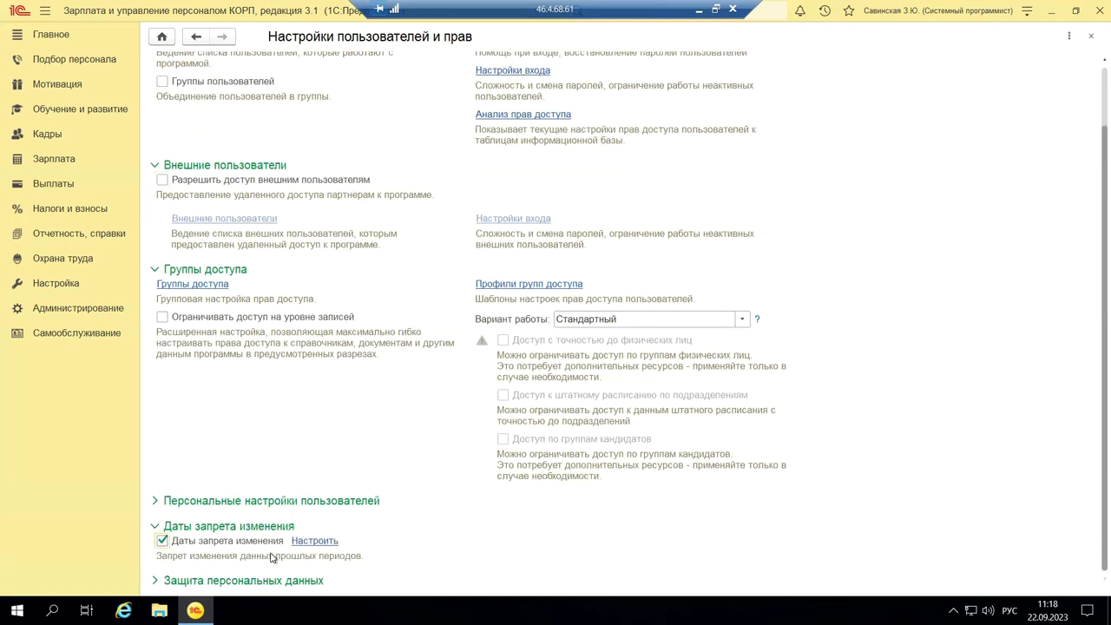
{"action": "left_click", "coordinate": [322, 541]}
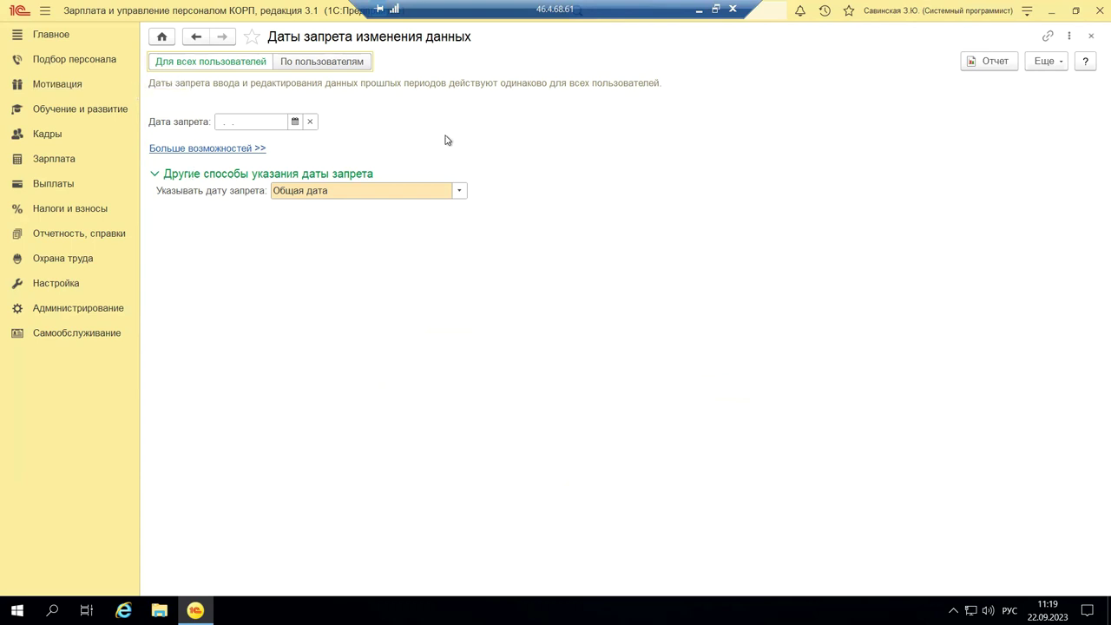
{"action": "left_click", "coordinate": [1092, 35]}
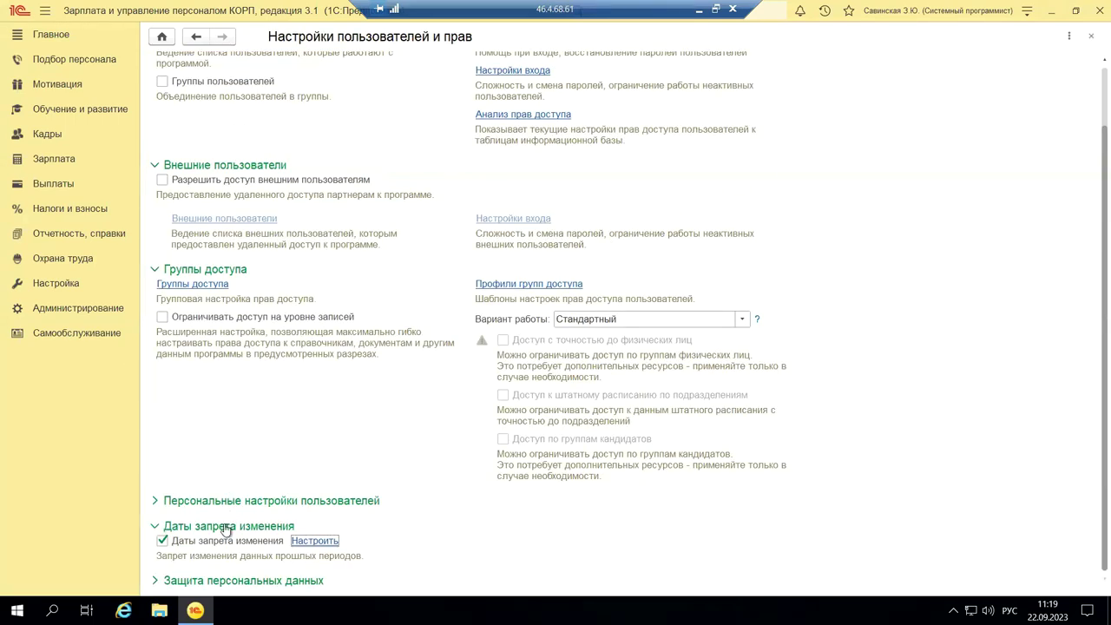
Step: Review the "Защита персональных данных" options, then close the user and rights settings and the general settings
{"action": "left_click", "coordinate": [152, 582]}
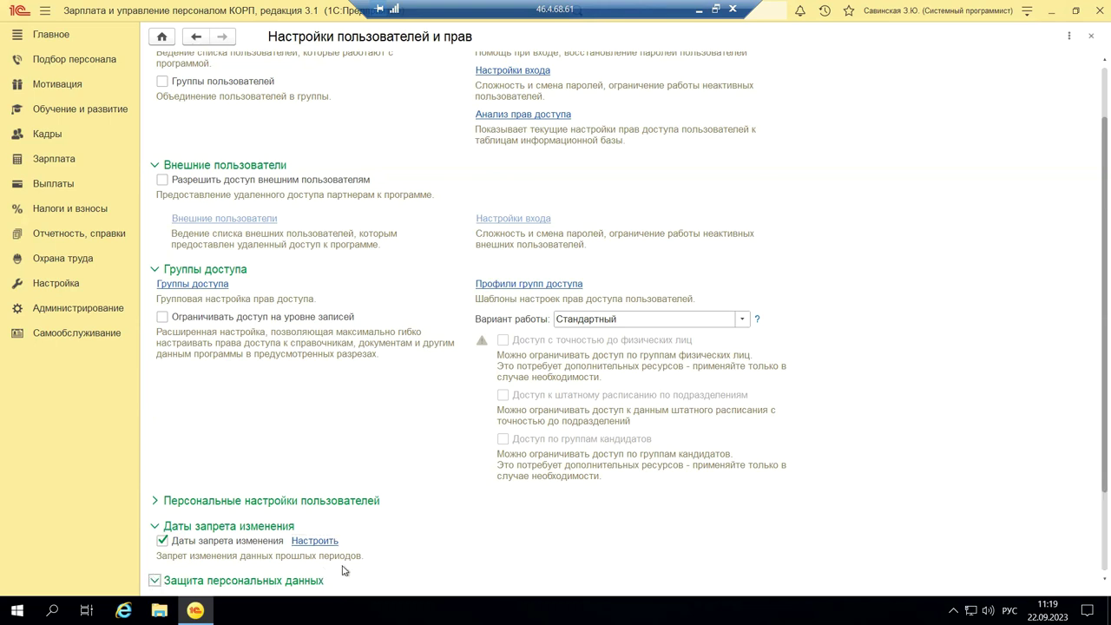
{"action": "scroll", "coordinate": [356, 547], "scroll_direction": "down", "scroll_amount": 3}
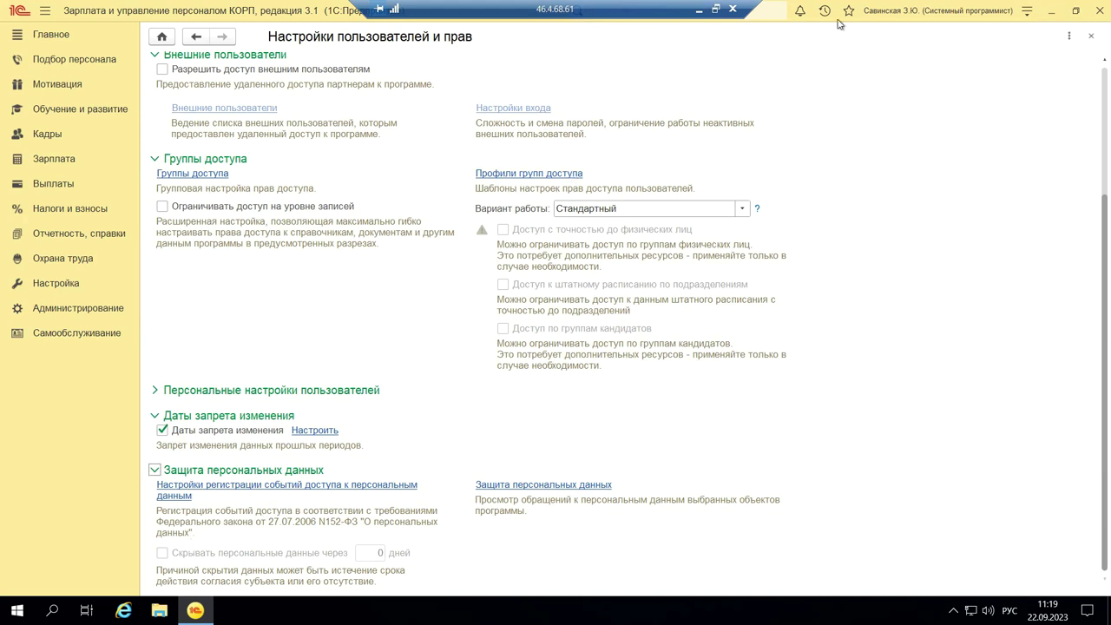
{"action": "left_click", "coordinate": [1092, 37]}
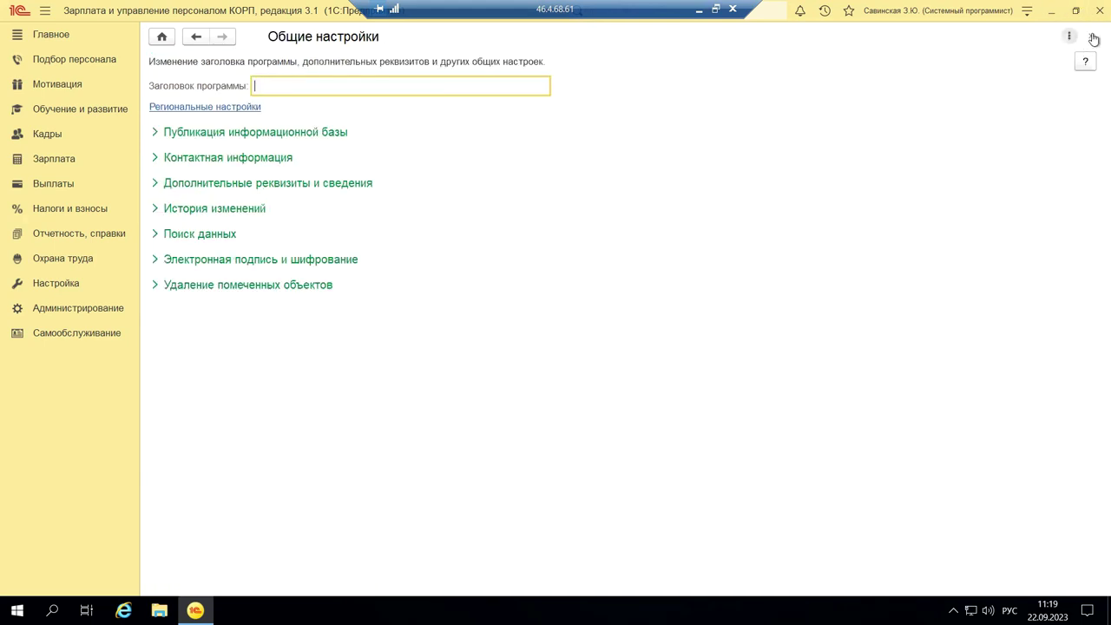
{"action": "left_click", "coordinate": [1092, 37]}
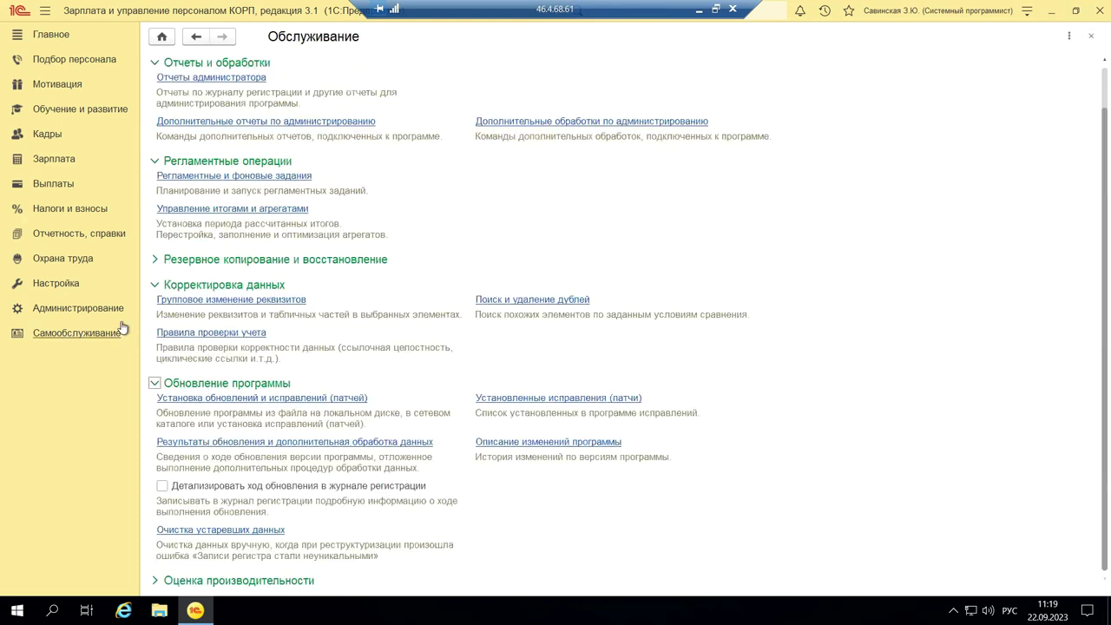
Step: View the list of administration commands, then switch to the PowerPoint presentation and show slide 4
{"action": "left_click", "coordinate": [54, 312]}
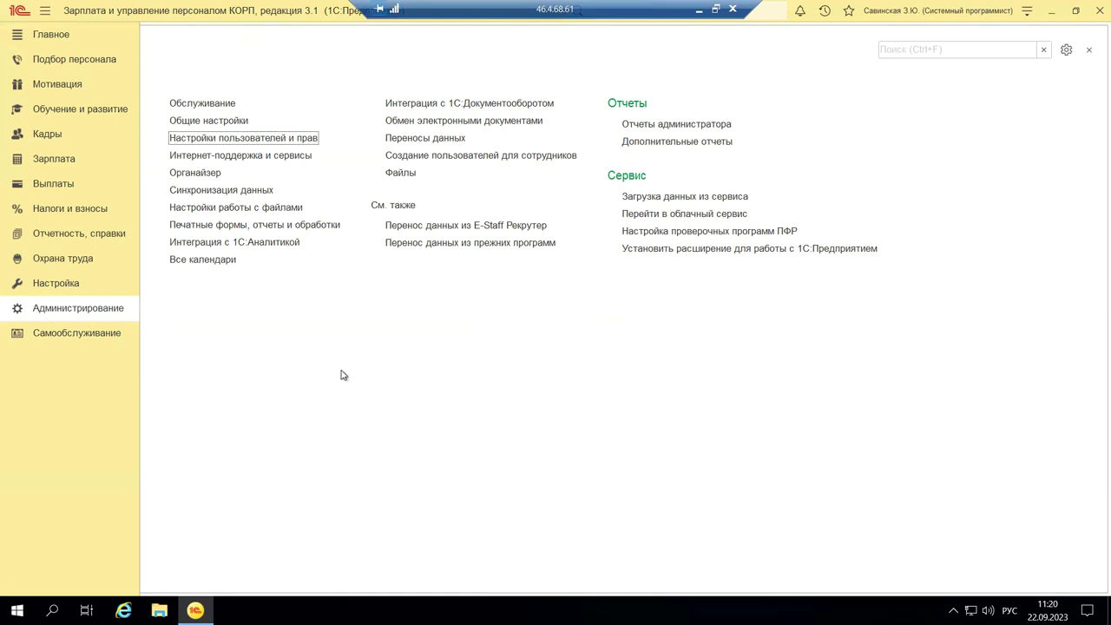
{"action": "left_click", "coordinate": [699, 10]}
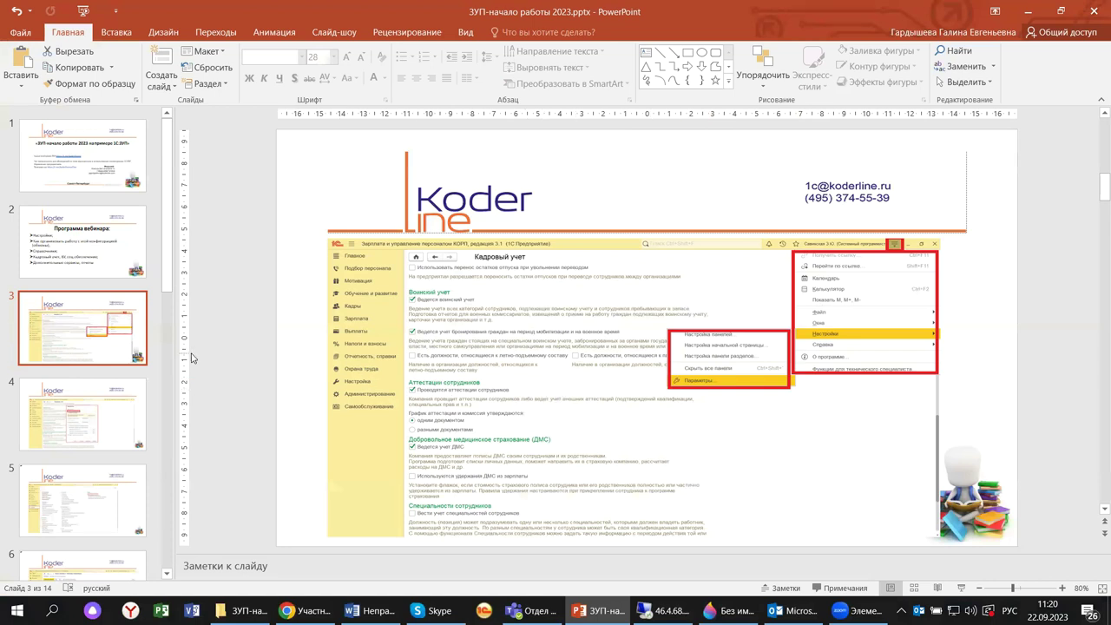
{"action": "left_click", "coordinate": [84, 427]}
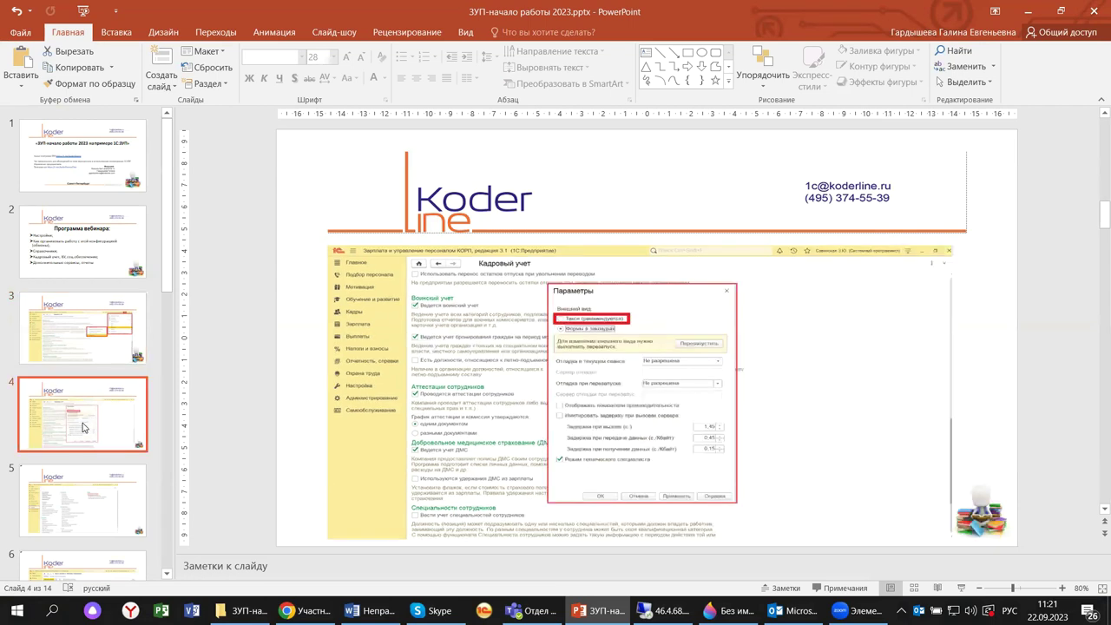
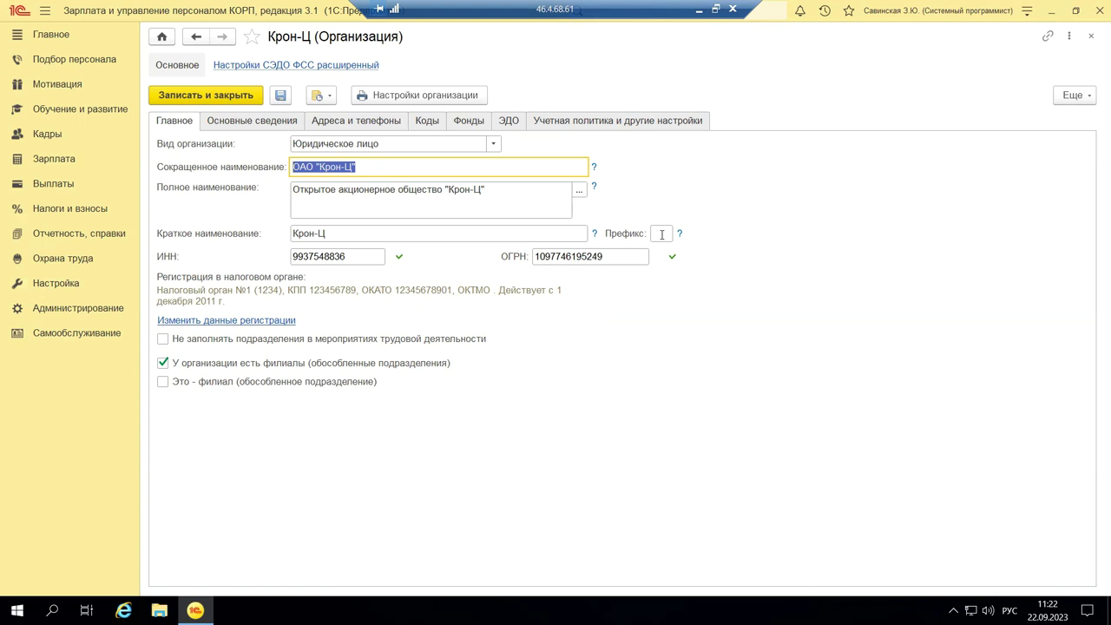
Step: Read the help note for the "Префикс" field on the main page of the Крон-Ц organization card
{"action": "left_click", "coordinate": [662, 234]}
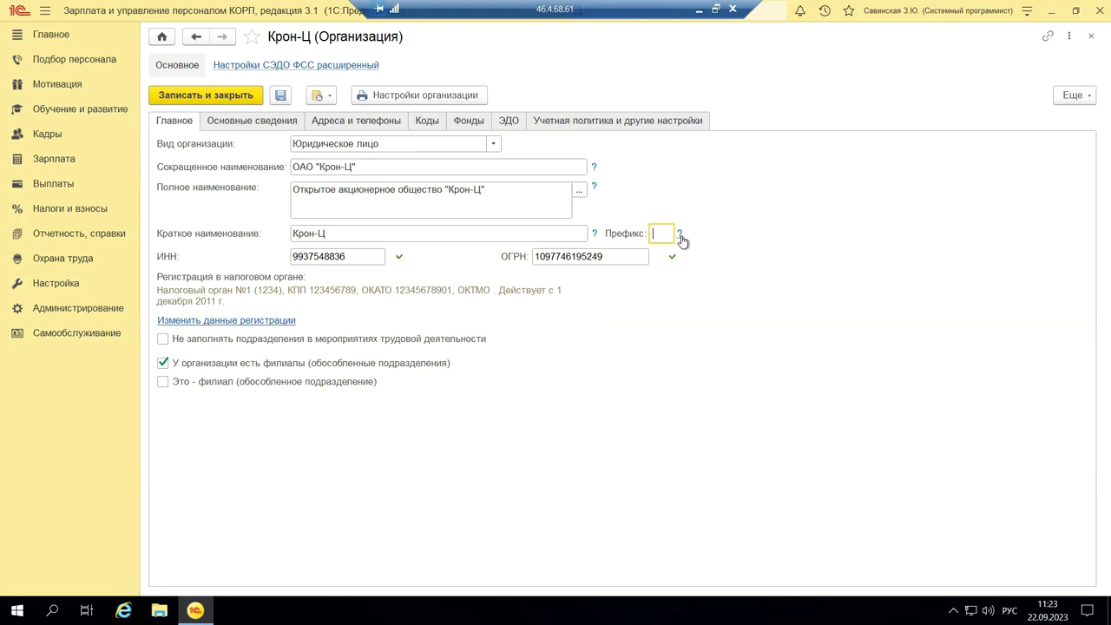
{"action": "left_click", "coordinate": [680, 235]}
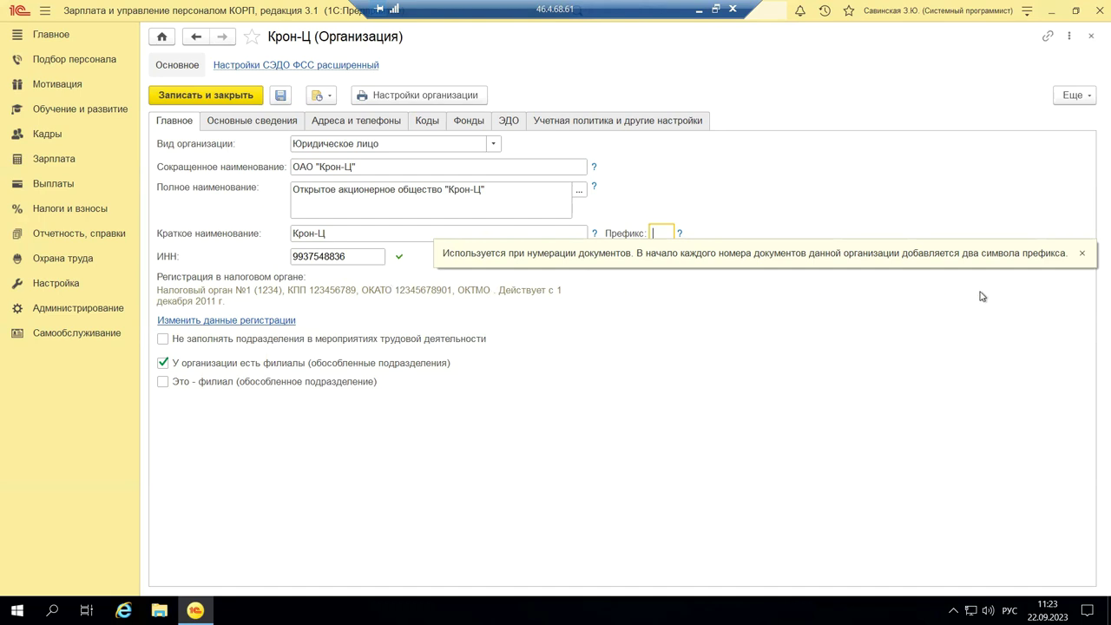
{"action": "left_click", "coordinate": [1082, 252]}
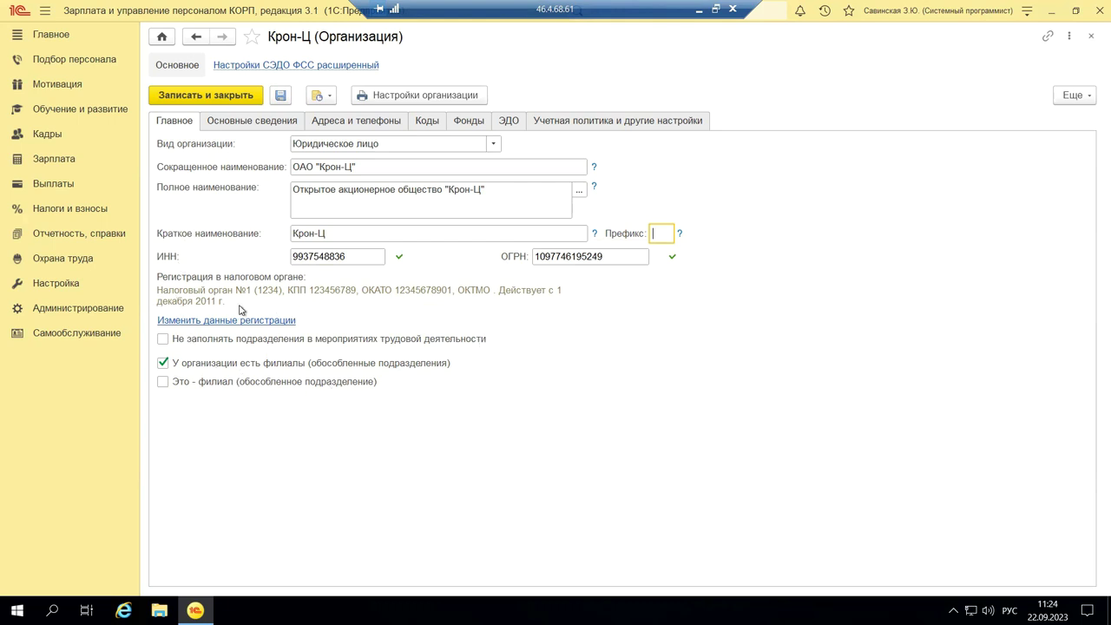
Step: Examine the available "Территориальные условия" options in the organization's "Основные сведения" without choosing one
{"action": "left_click", "coordinate": [235, 126]}
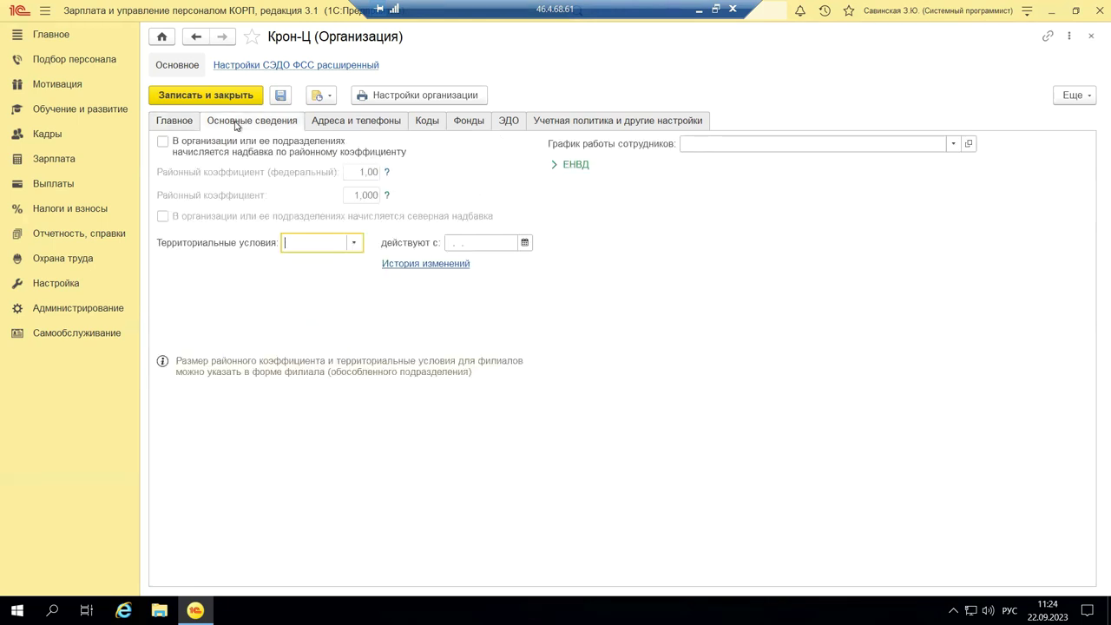
{"action": "left_click", "coordinate": [354, 243]}
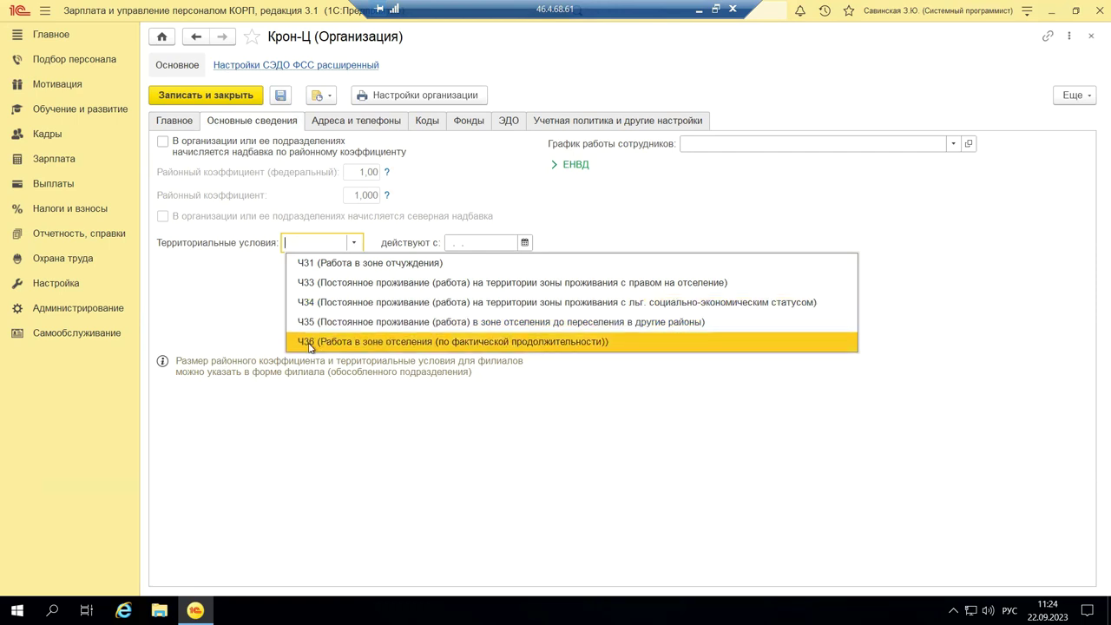
{"action": "key", "text": "Escape"}
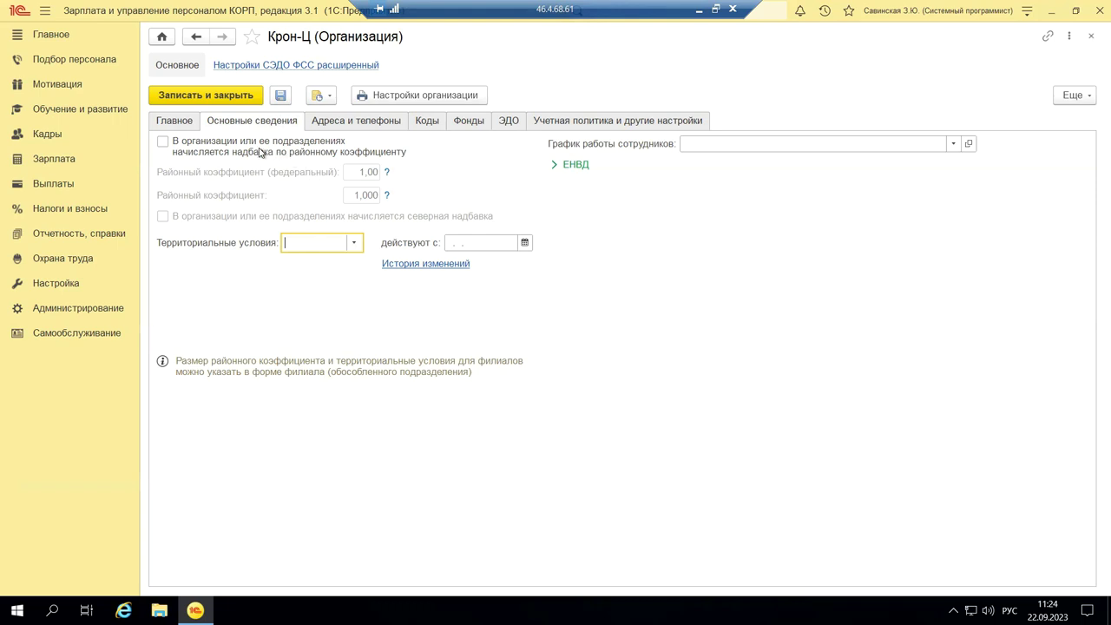
Step: Enable the organization's district coefficient allowance option in "Основные сведения" to view its dependent fields, and disable it again
{"action": "left_click", "coordinate": [161, 143]}
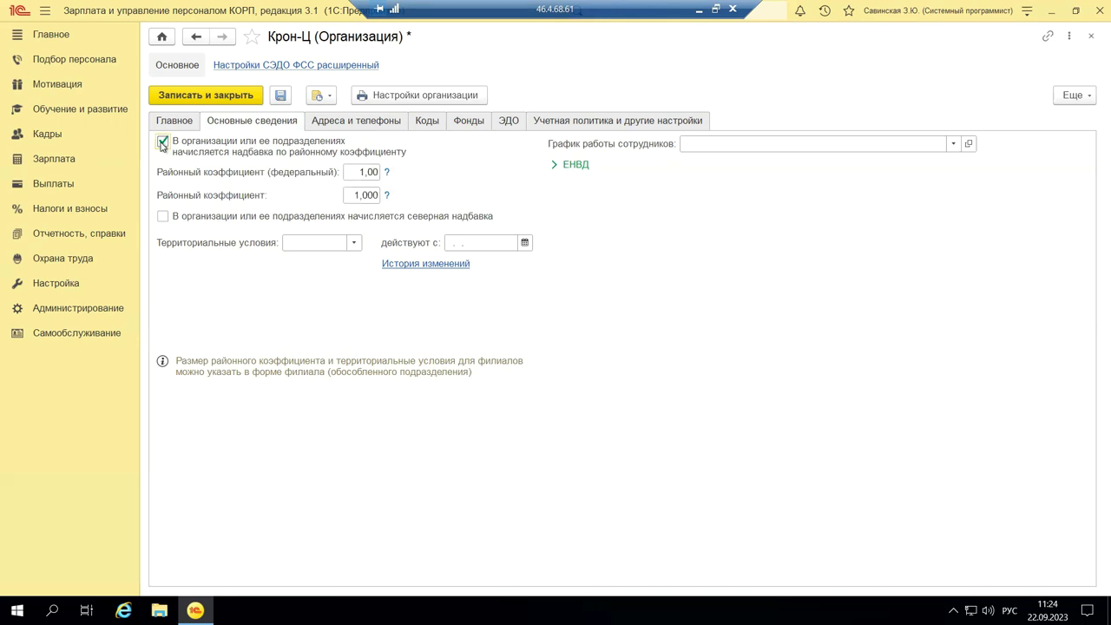
{"action": "left_click", "coordinate": [161, 144]}
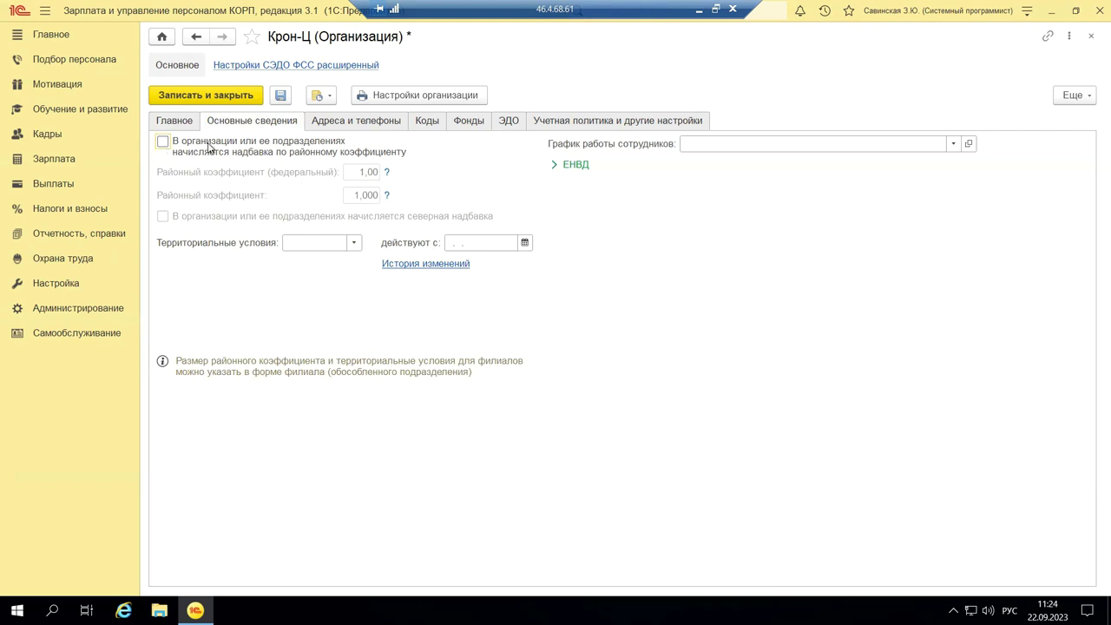
Step: Set the organization's "График работы сотрудников" to "Пятидневка" and view that schedule's 2023 calendar
{"action": "left_click", "coordinate": [954, 145]}
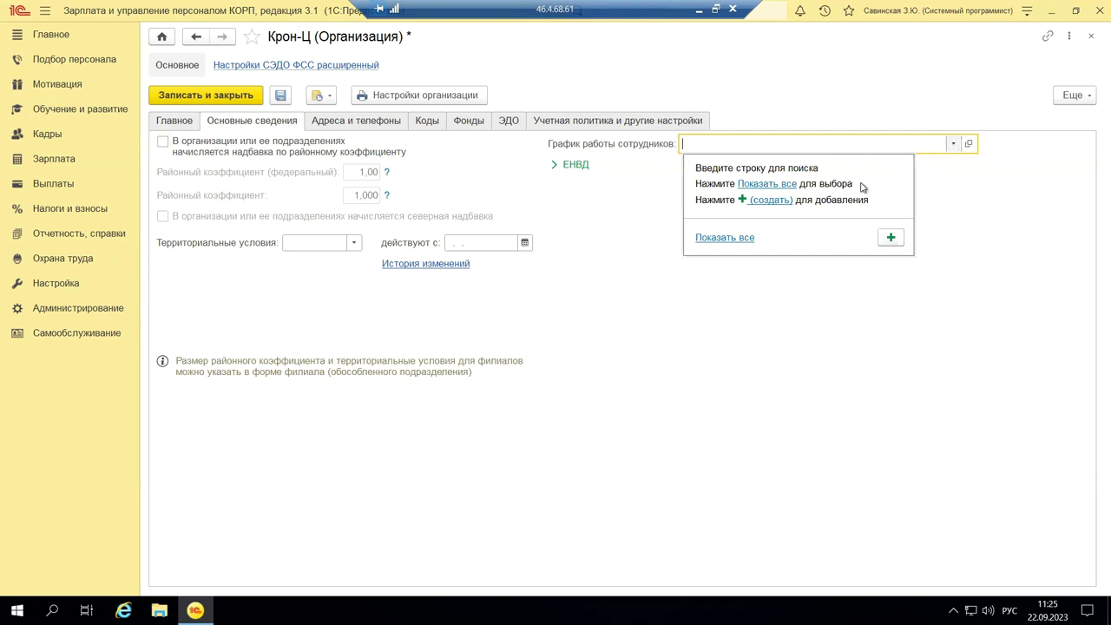
{"action": "left_click", "coordinate": [784, 185]}
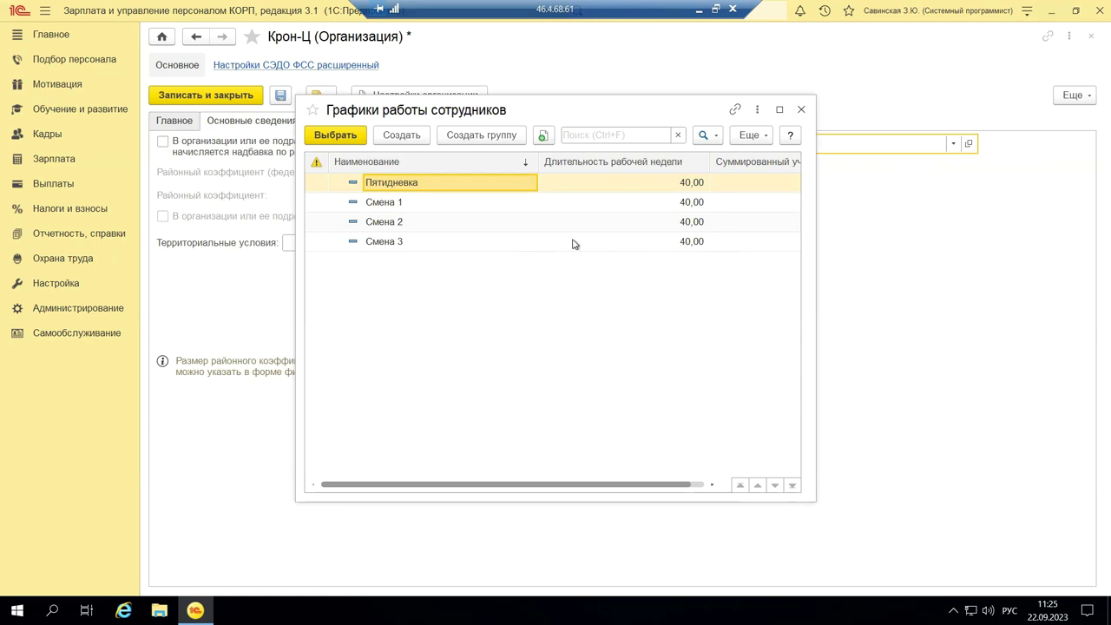
{"action": "double_click", "coordinate": [433, 183]}
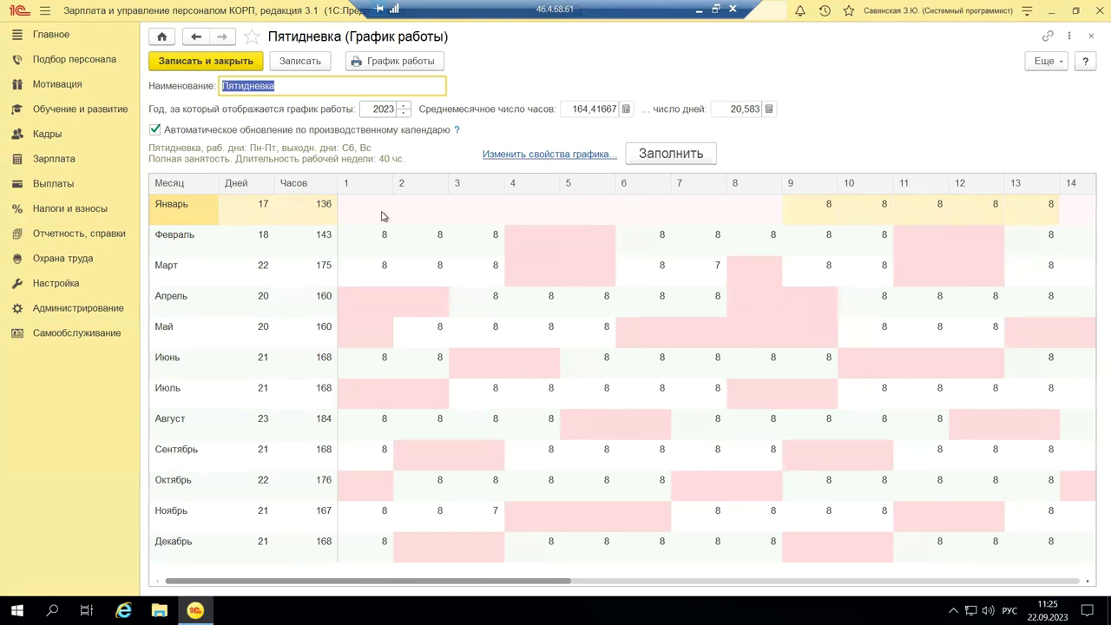
{"action": "left_click_drag", "start_coordinate": [349, 210], "coordinate": [705, 212]}
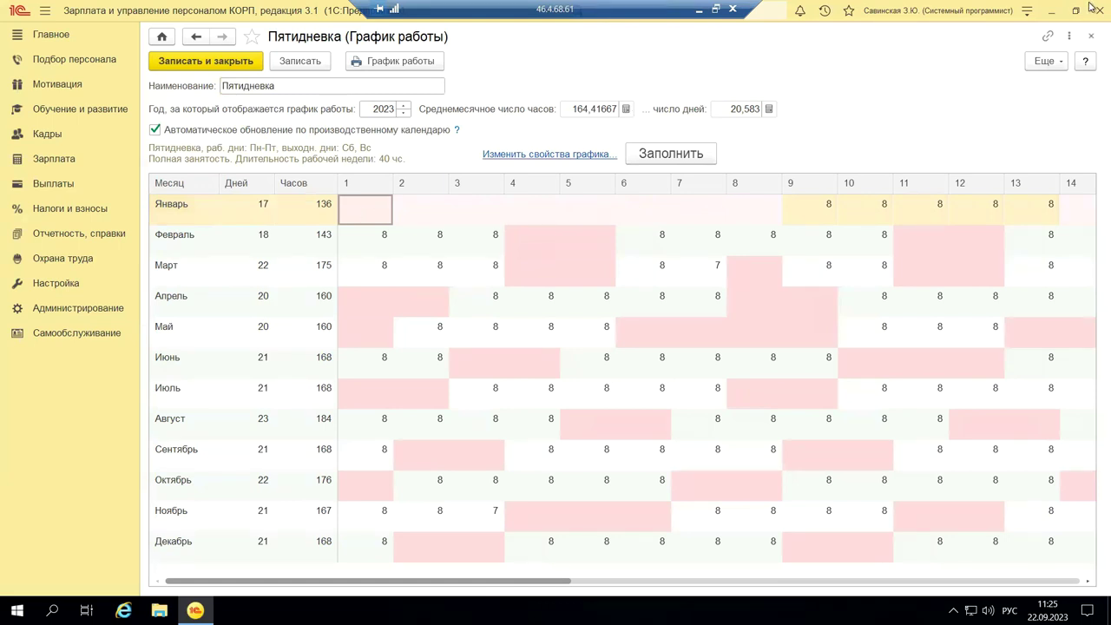
{"action": "left_click", "coordinate": [1089, 38]}
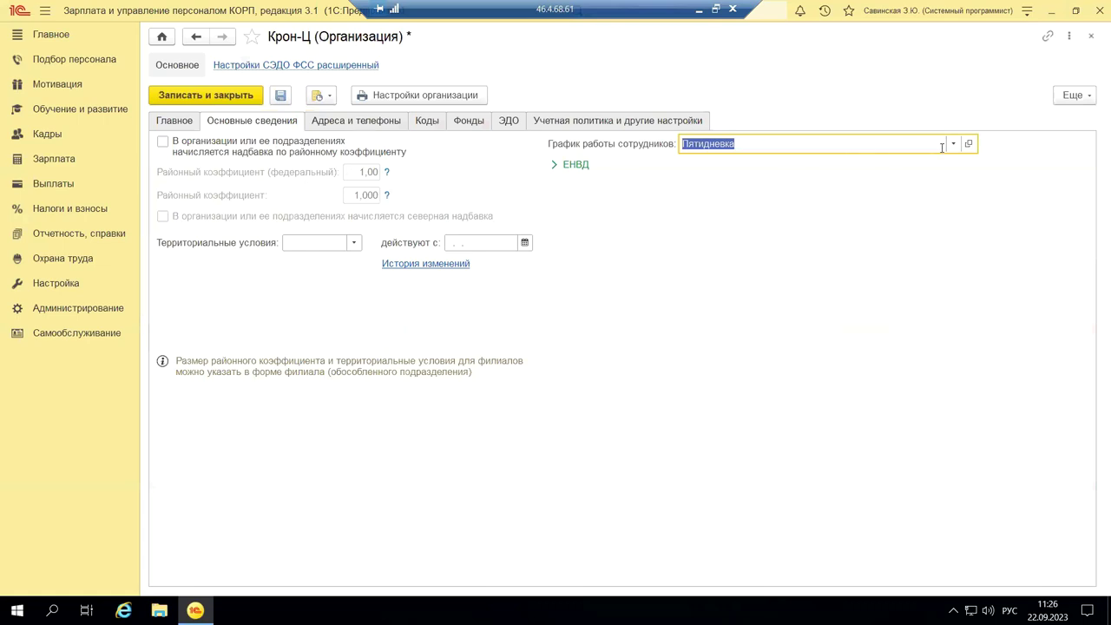
Step: Try "Смена 1" as the employees' work schedule and view its 2023 calendar
{"action": "left_click", "coordinate": [953, 144]}
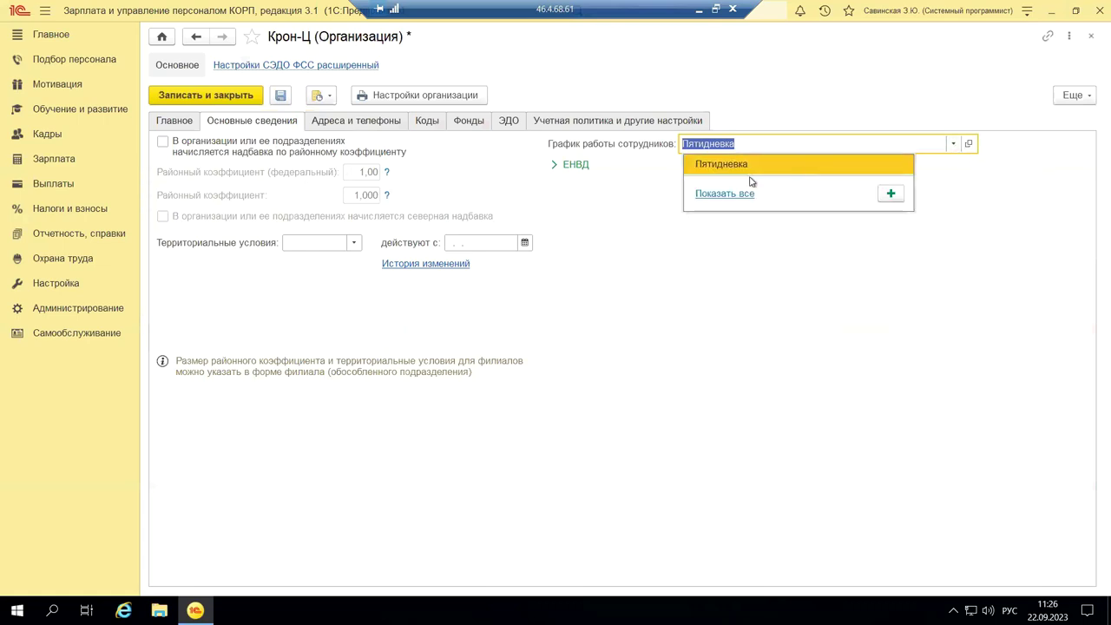
{"action": "left_click", "coordinate": [721, 194]}
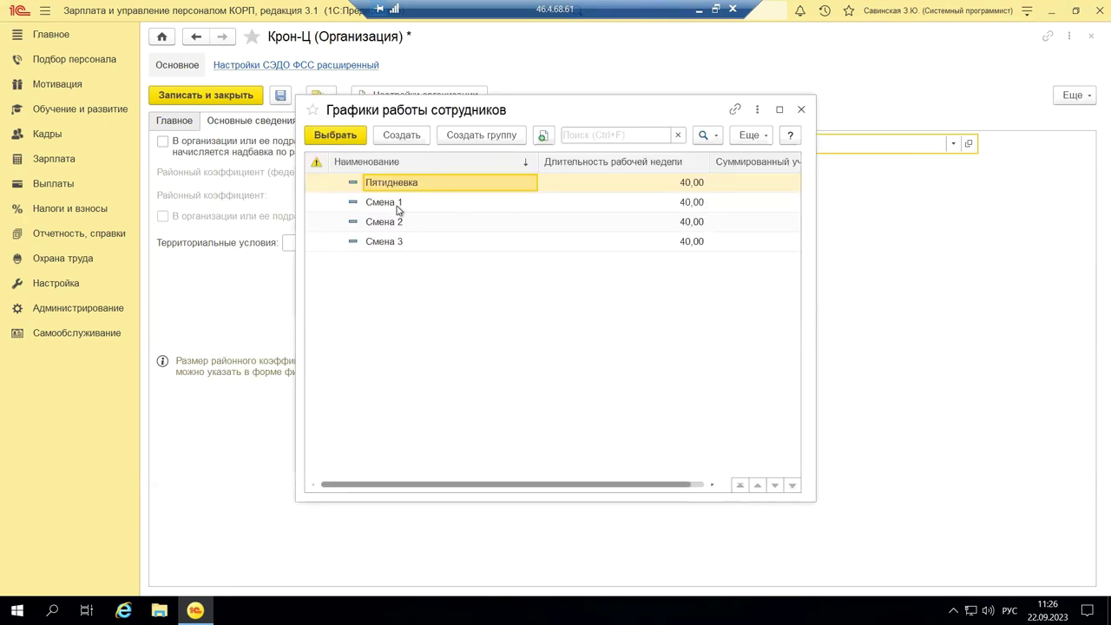
{"action": "double_click", "coordinate": [387, 209]}
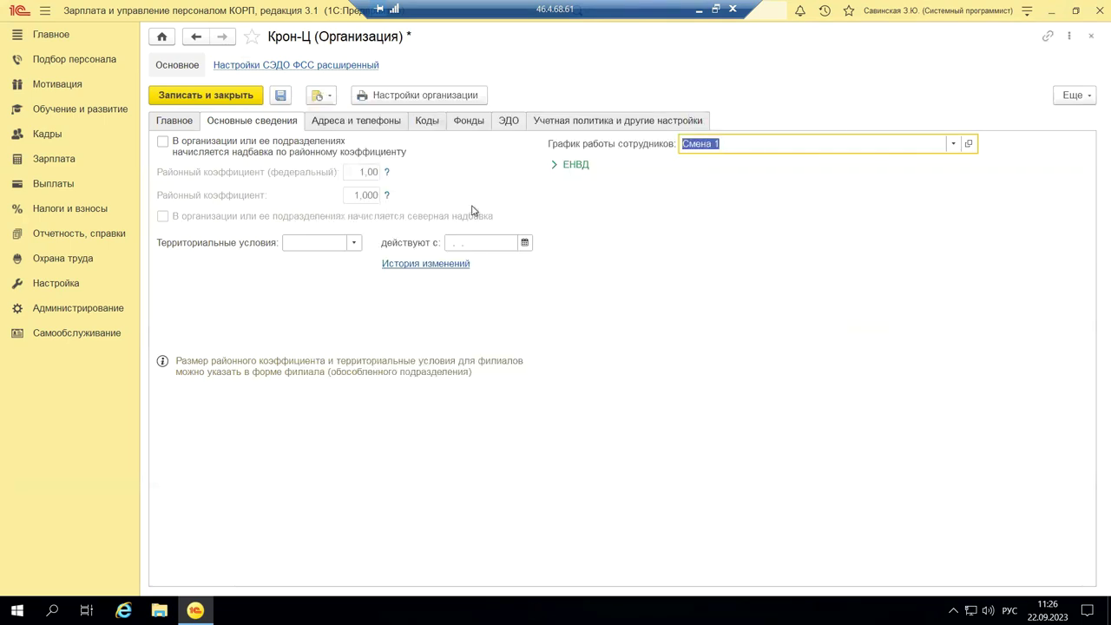
{"action": "left_click", "coordinate": [969, 144]}
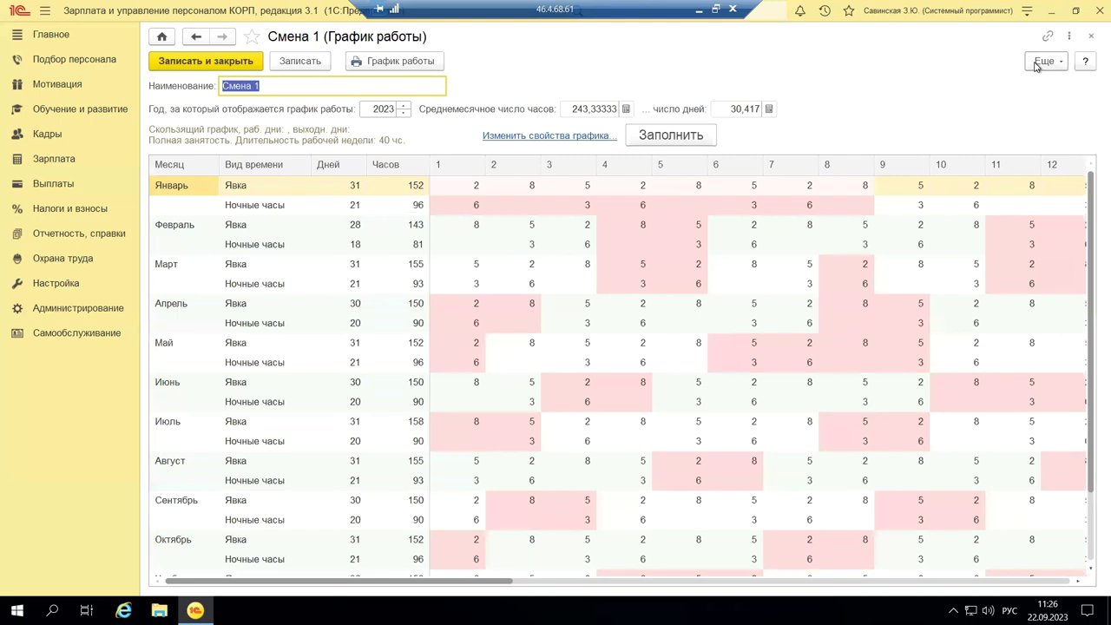
{"action": "left_click", "coordinate": [1093, 39]}
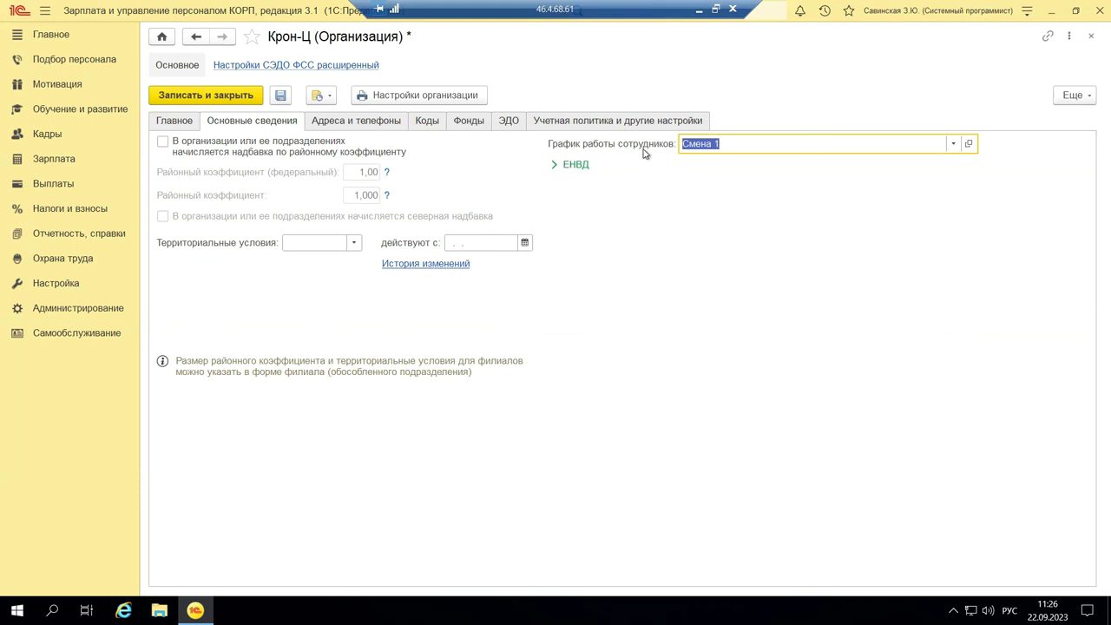
Step: Set the organization's employee work schedule back to "Пятидневка"
{"action": "left_click", "coordinate": [953, 145]}
{"action": "left_click", "coordinate": [724, 183]}
{"action": "left_click", "coordinate": [954, 145]}
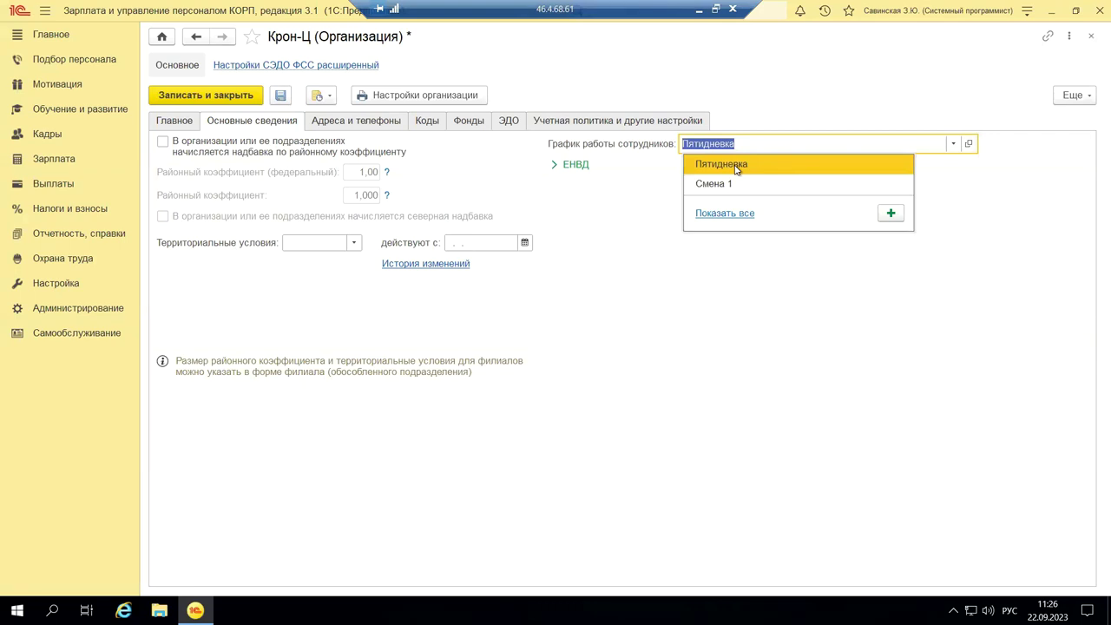
{"action": "left_click", "coordinate": [737, 165]}
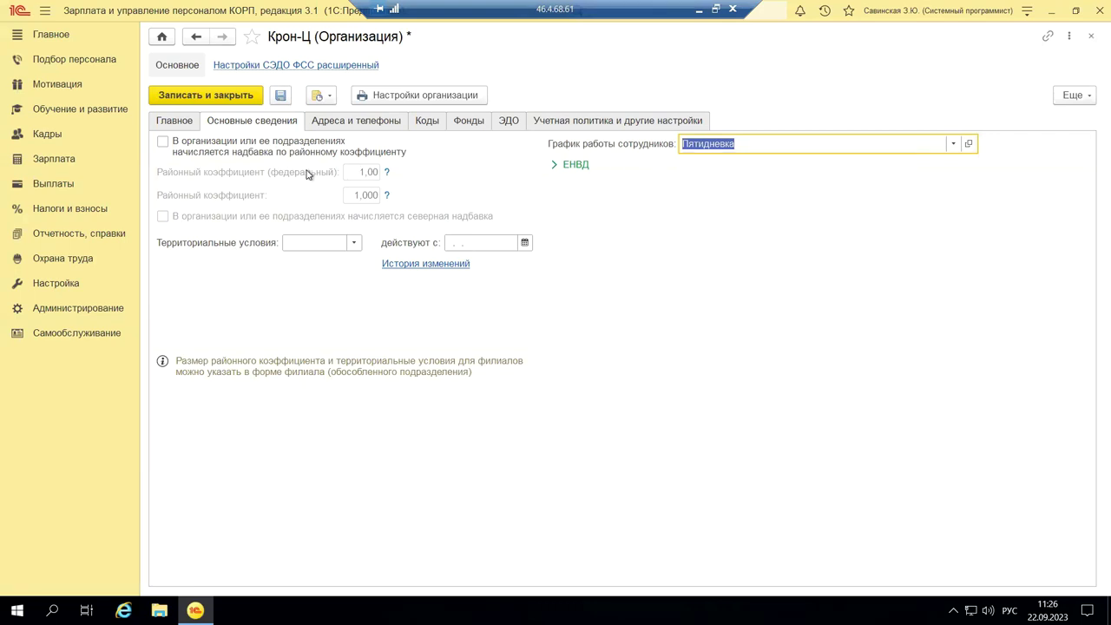
Step: Review the organization's "Адреса и телефоны" page, including the fax entry form and the postal address field, without entering anything
{"action": "left_click", "coordinate": [339, 122]}
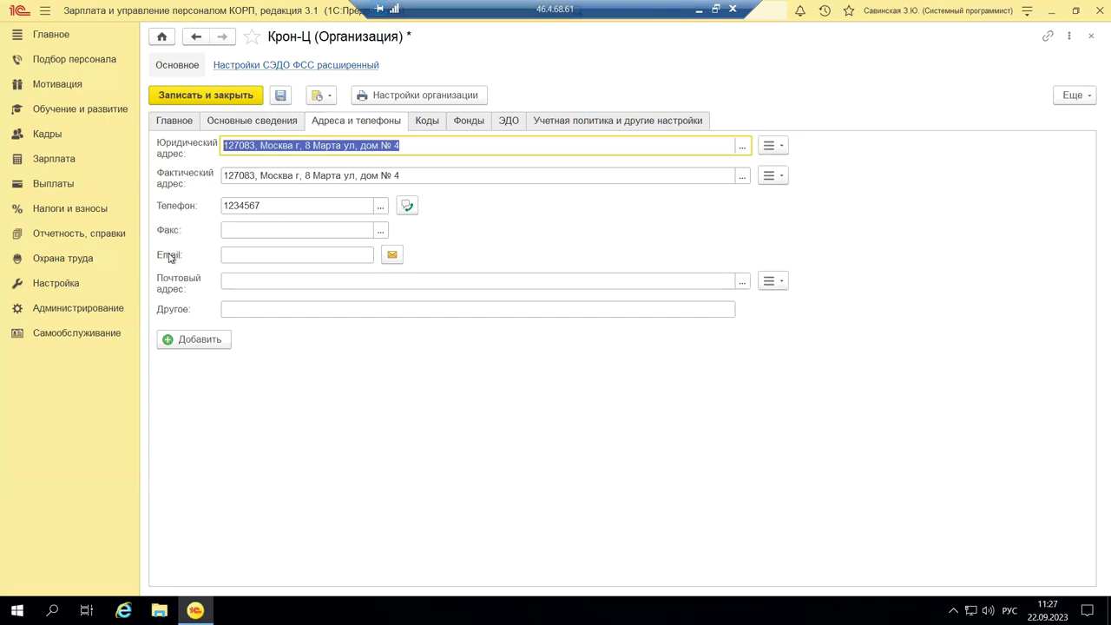
{"action": "left_click", "coordinate": [382, 231]}
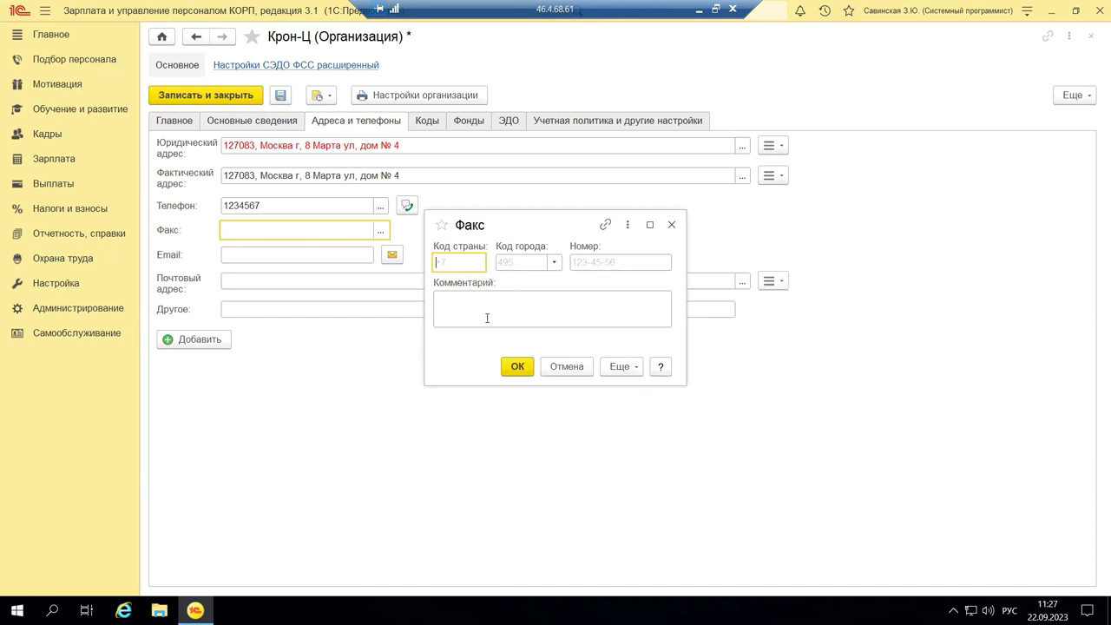
{"action": "left_click", "coordinate": [671, 225]}
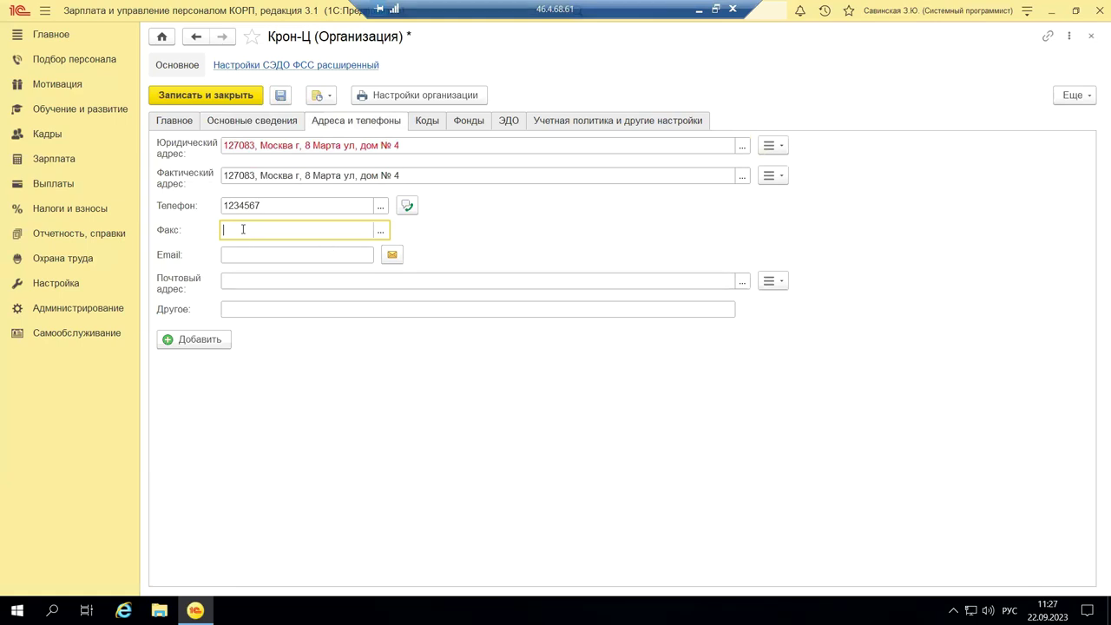
{"action": "left_click", "coordinate": [244, 278]}
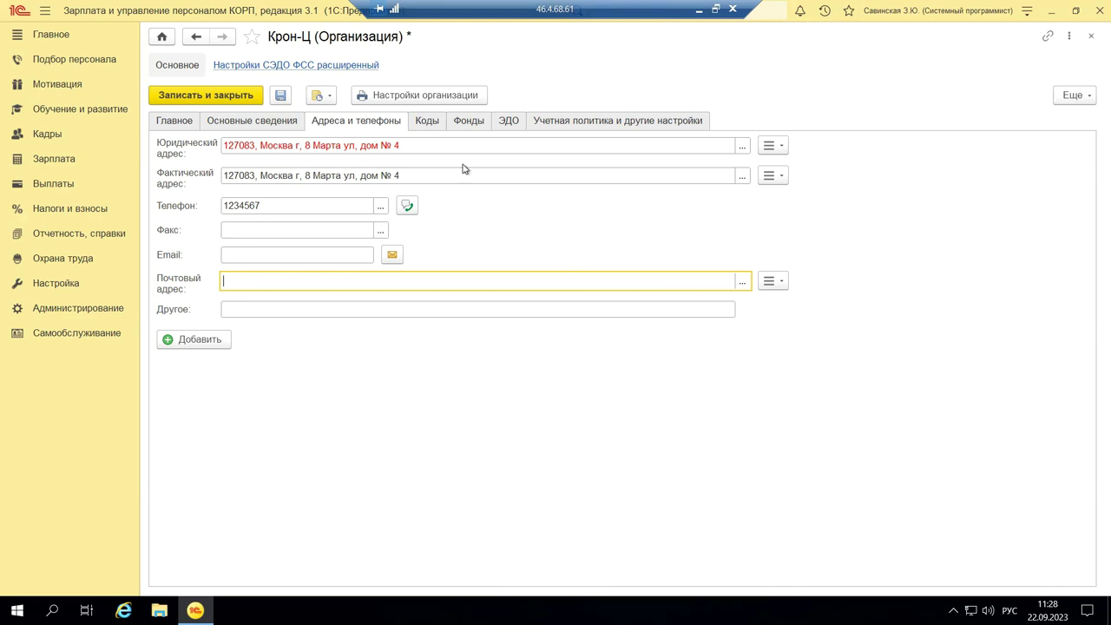
Step: Review the organization's "Коды" page and look through the list of Rosstat territorial bodies without choosing one
{"action": "left_click", "coordinate": [426, 121]}
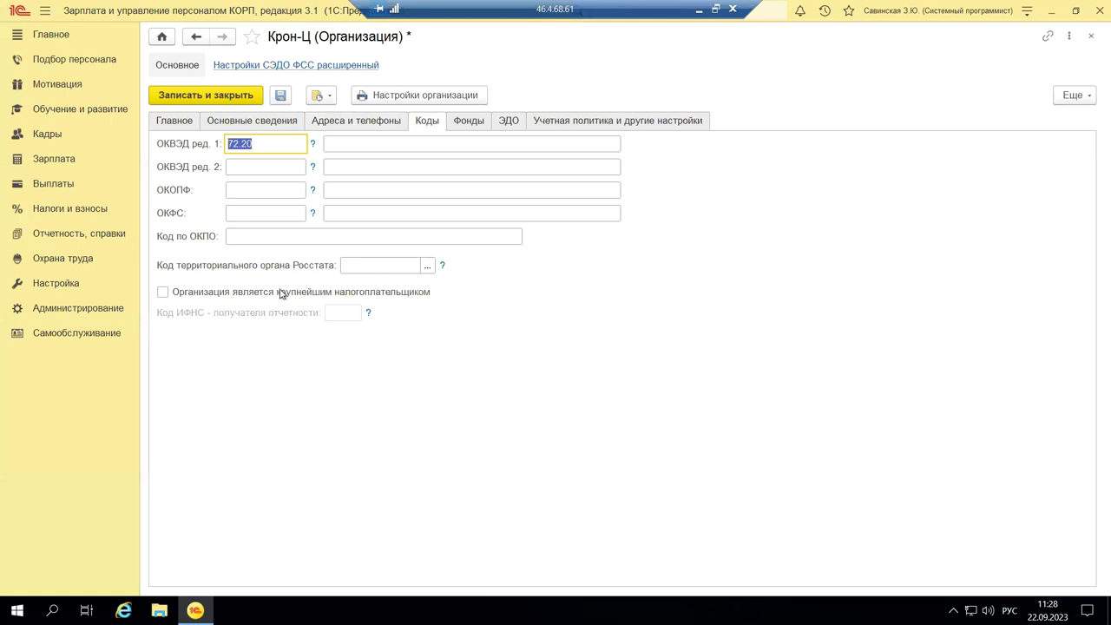
{"action": "left_click", "coordinate": [424, 267]}
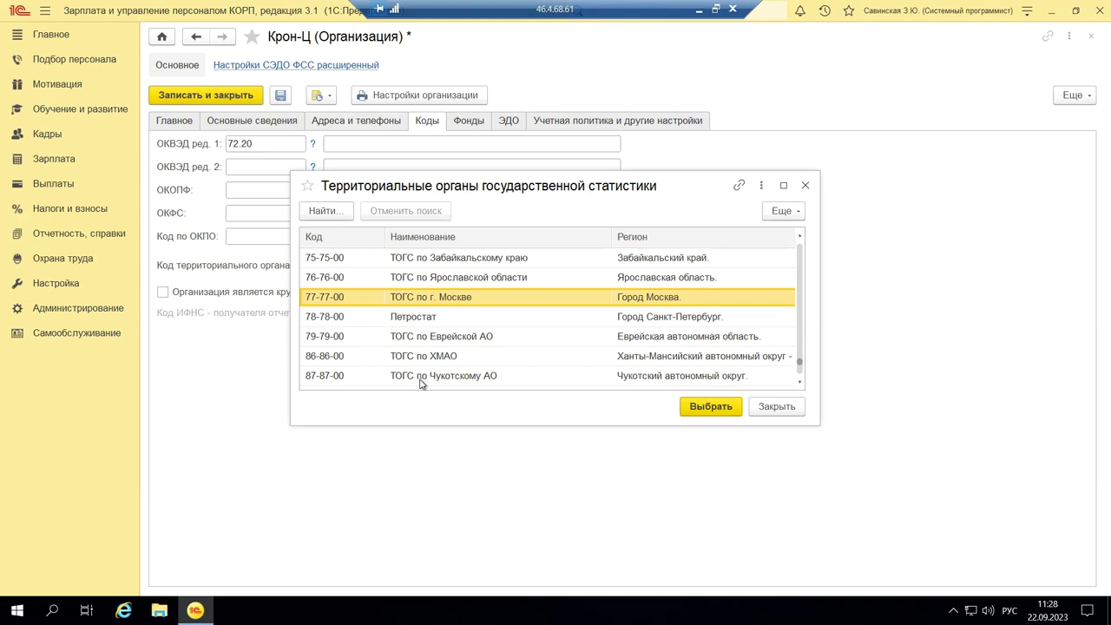
{"action": "left_click", "coordinate": [806, 187]}
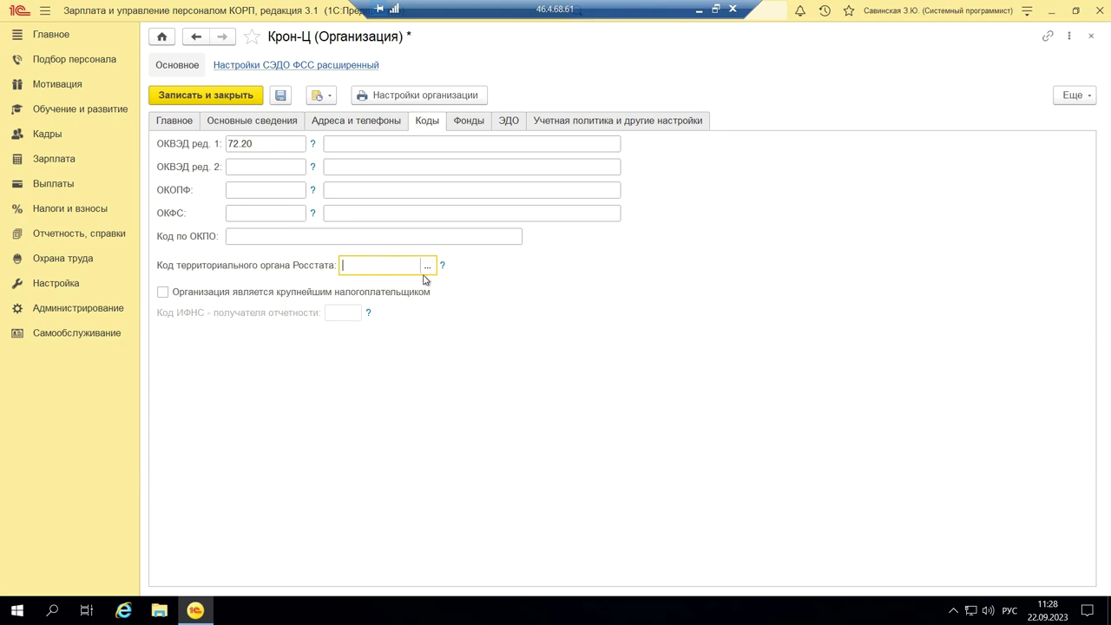
Step: Review the "Пенсионный фонд" and "Фонд социального страхования" fields on the organization's "Фонды" page
{"action": "left_click", "coordinate": [469, 123]}
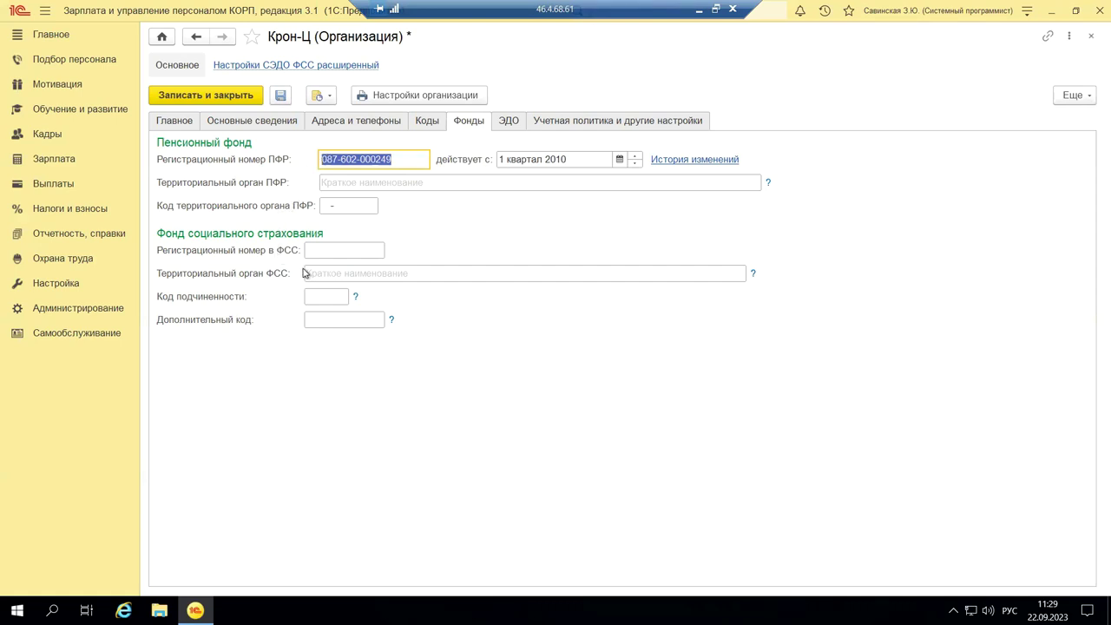
{"action": "key", "text": "Tab"}
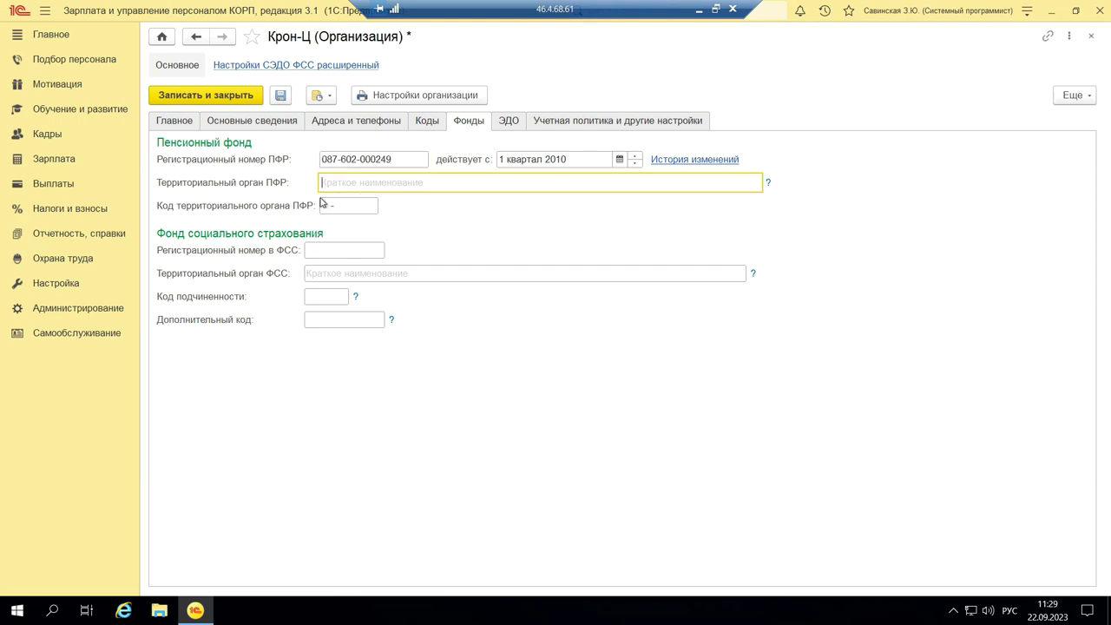
{"action": "left_click", "coordinate": [330, 275]}
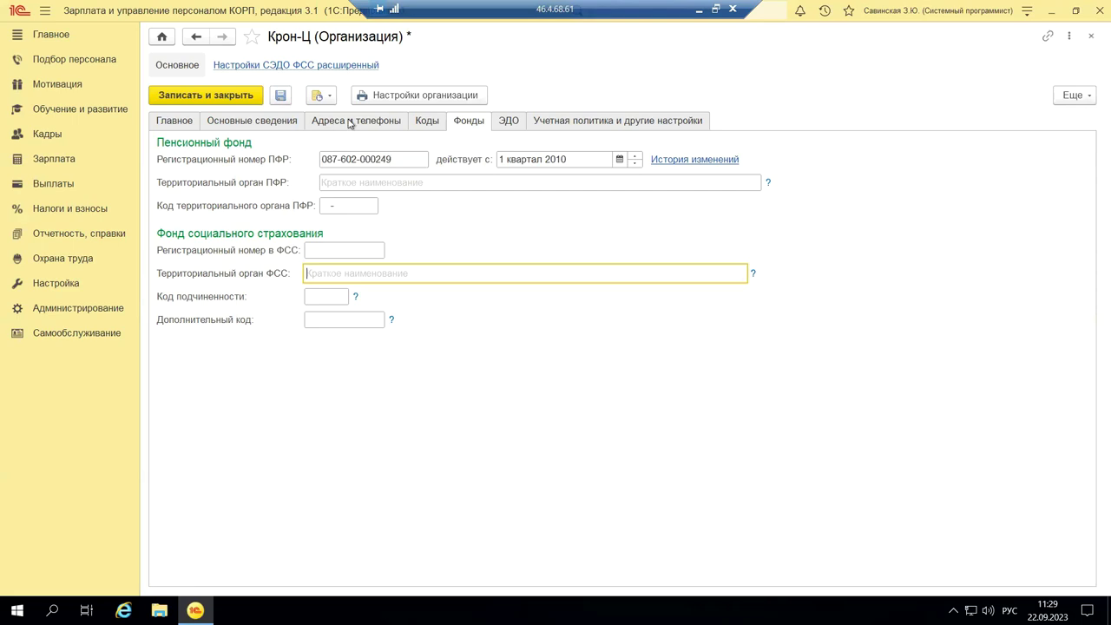
Step: Review the organization's "ЭДО" options and the "1С-Отчетность" report list, dismissing the Internet support and service offers, and return to the organization card
{"action": "left_click", "coordinate": [516, 123]}
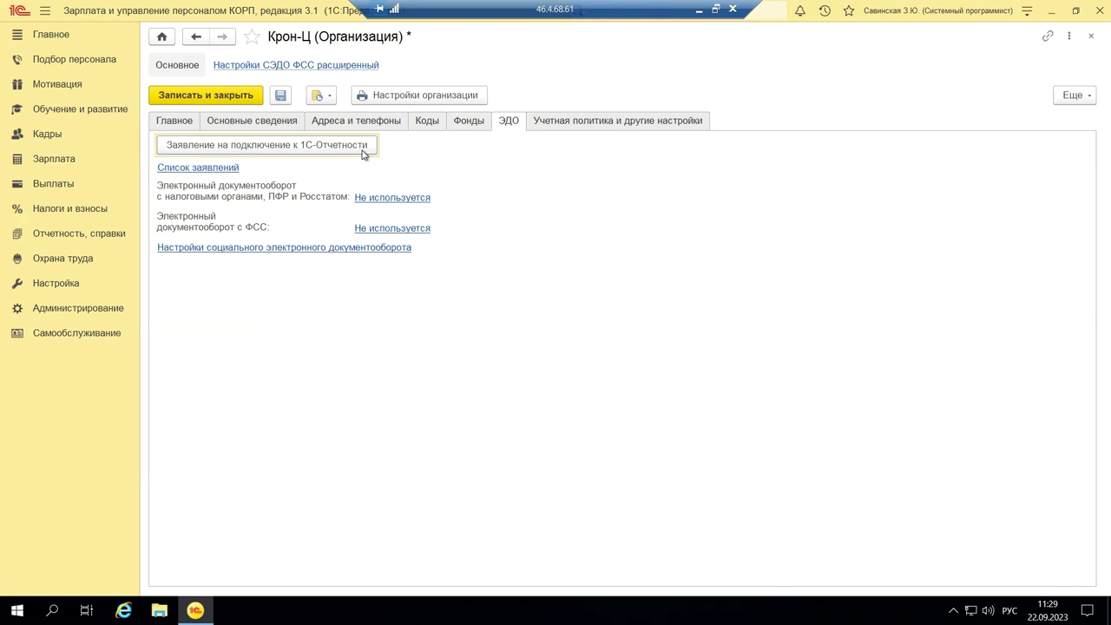
{"action": "left_click", "coordinate": [73, 239]}
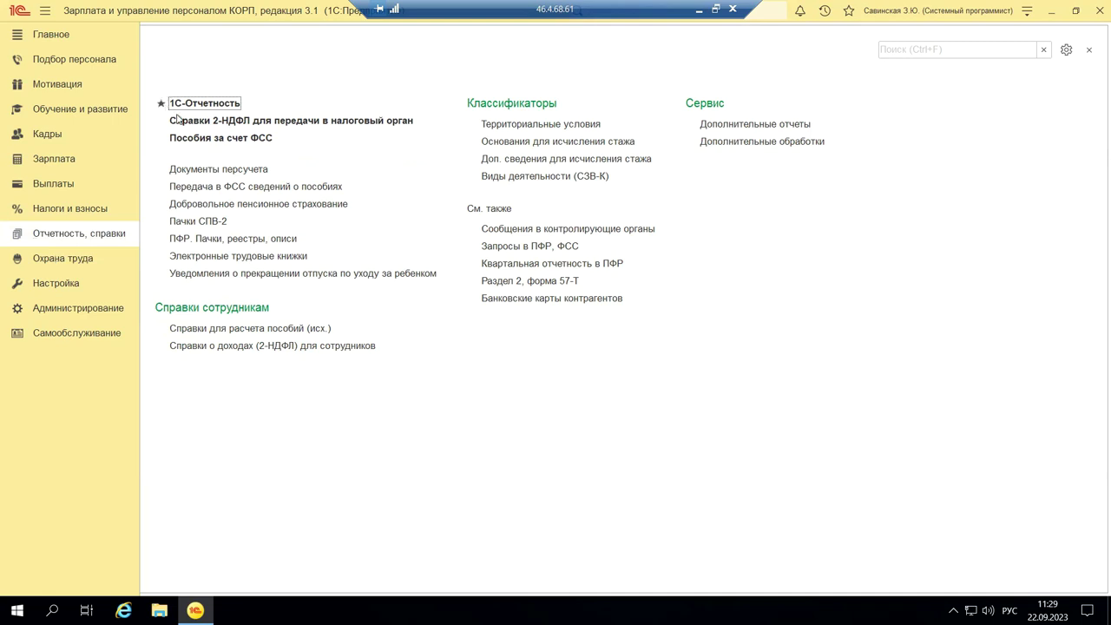
{"action": "left_click", "coordinate": [219, 103]}
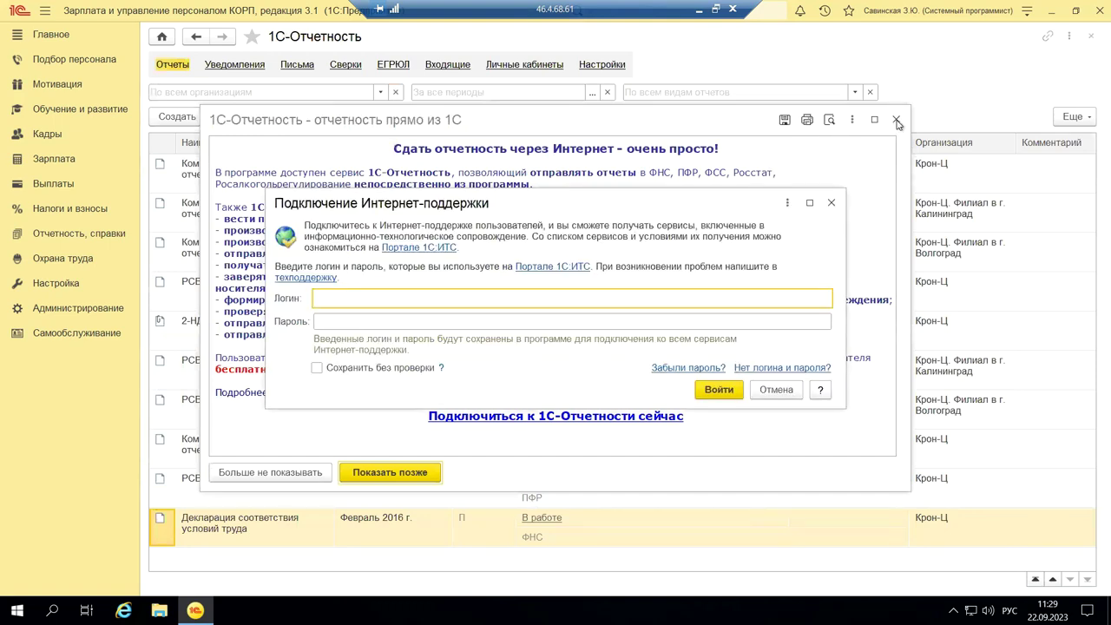
{"action": "left_click", "coordinate": [772, 392]}
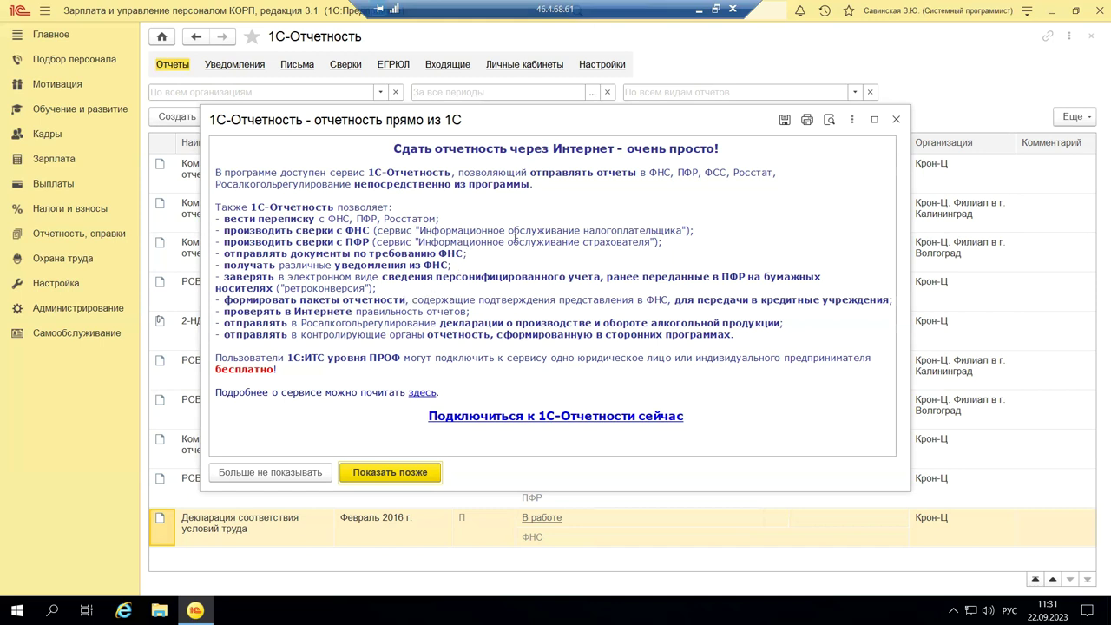
{"action": "left_click", "coordinate": [899, 119]}
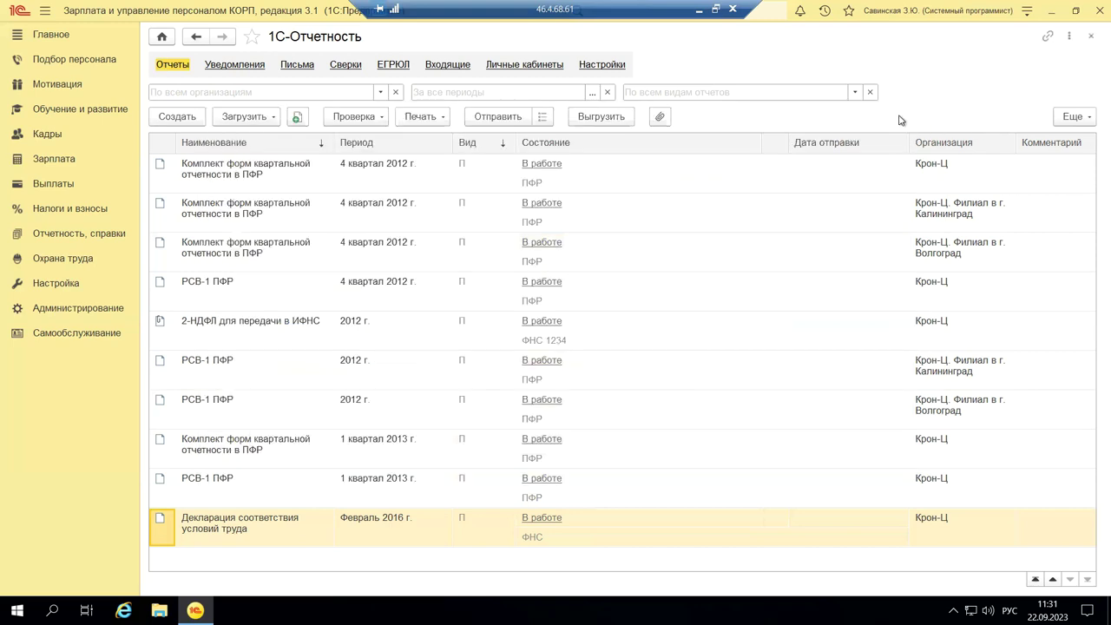
{"action": "left_click", "coordinate": [1090, 35]}
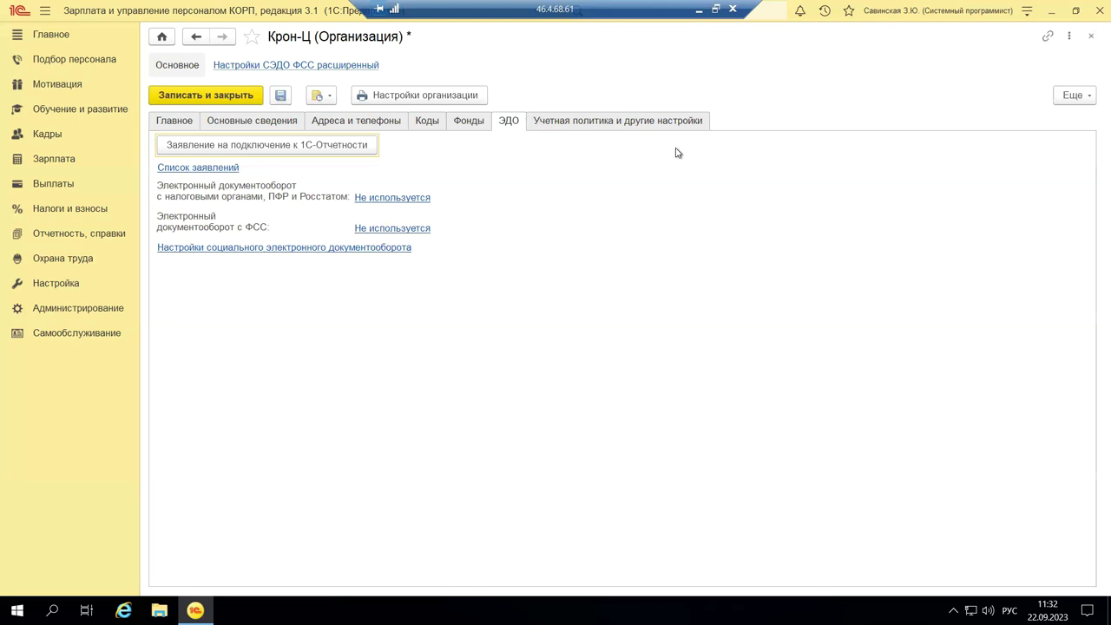
Step: Save the Крон-Ц organization card and review its "Ответственные лица" form from the accounting policy settings, closing the form without changes
{"action": "left_click", "coordinate": [657, 122]}
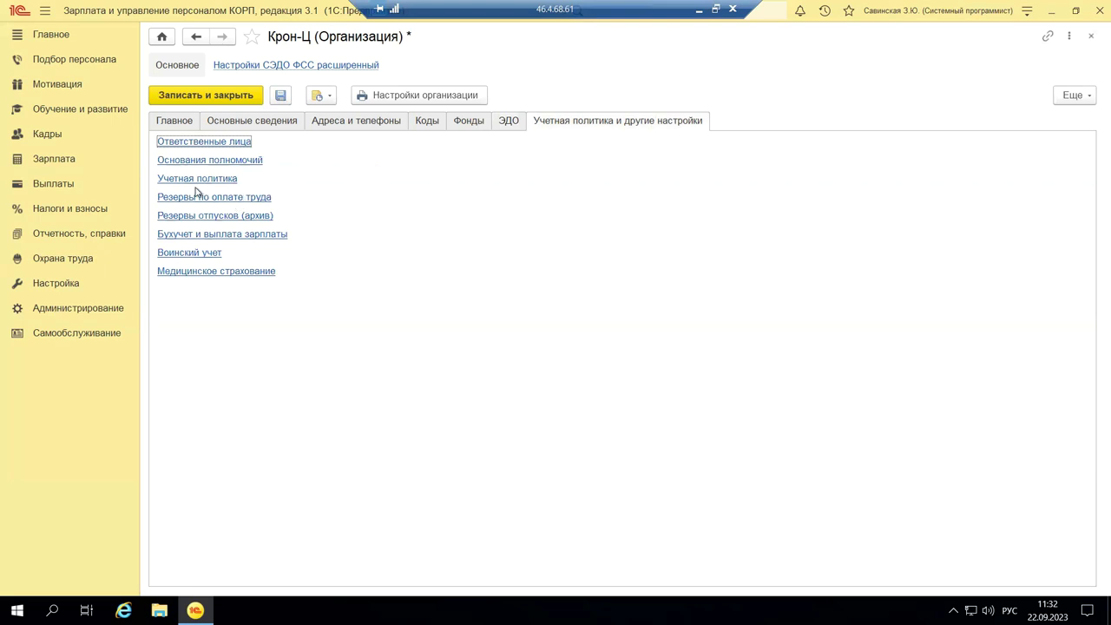
{"action": "left_click", "coordinate": [178, 145]}
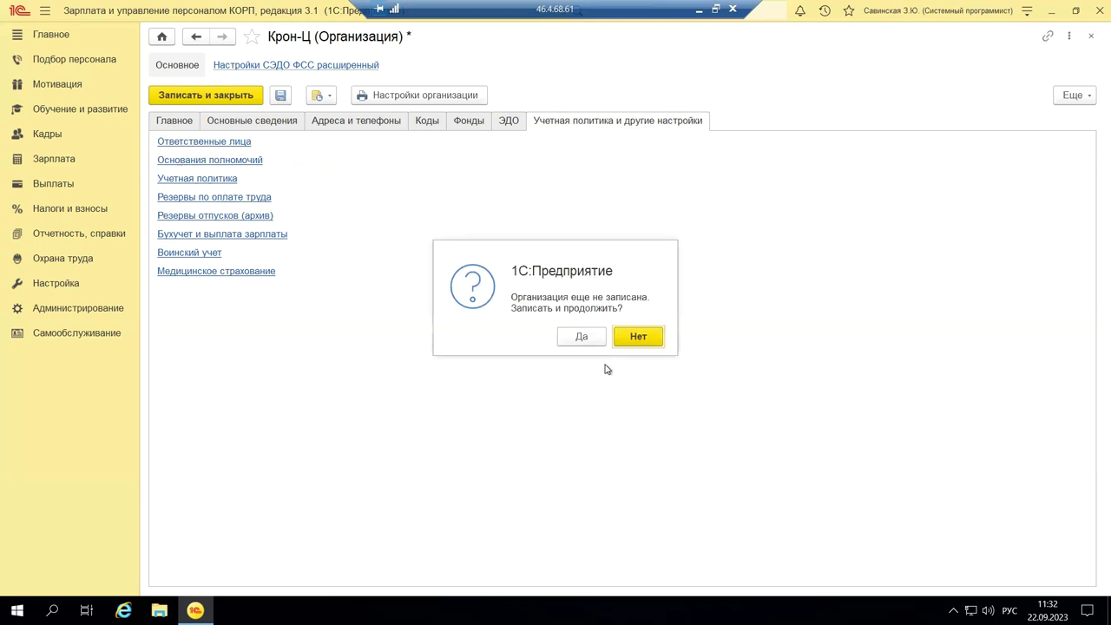
{"action": "left_click", "coordinate": [582, 336]}
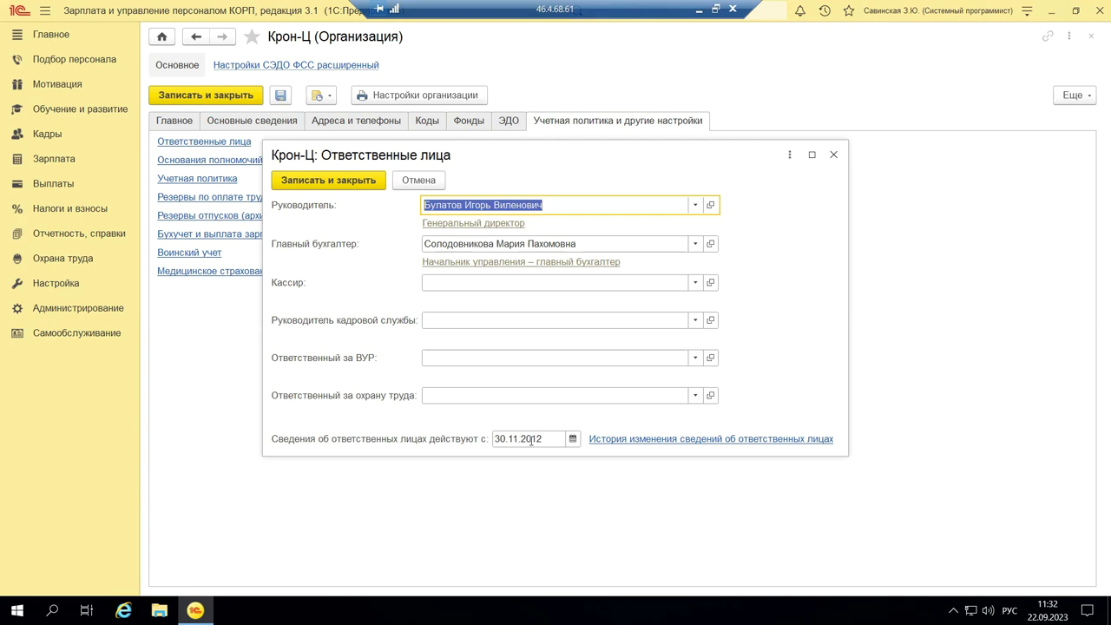
{"action": "left_click", "coordinate": [834, 155]}
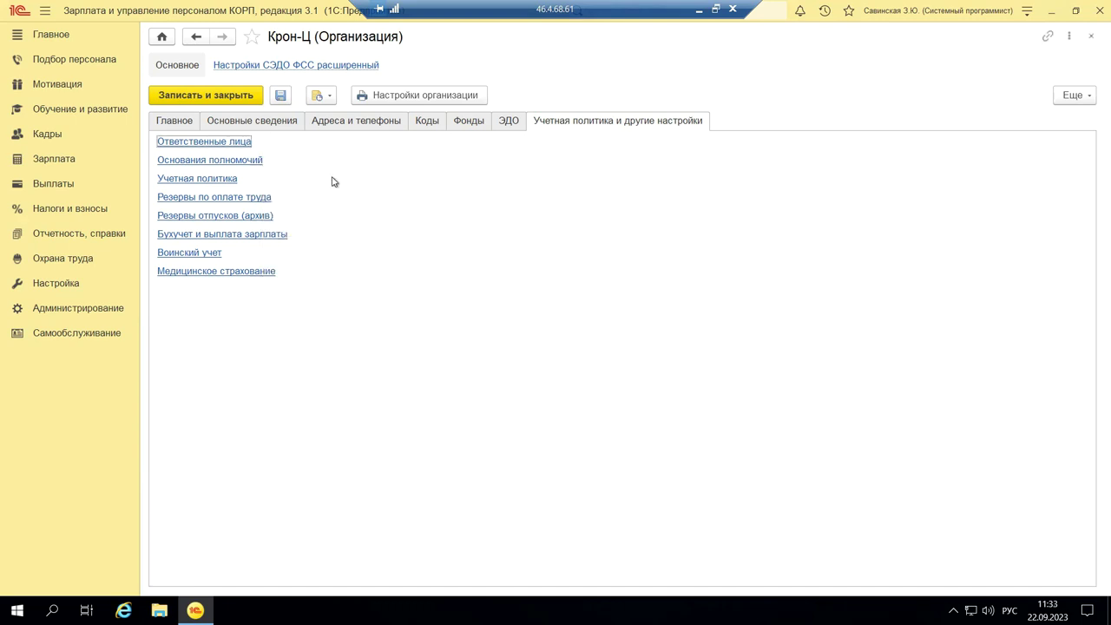
Step: Review the organization's "Основания полномочий" form and the four pages of its "Учетная политика" form, closing both without changes
{"action": "left_click", "coordinate": [216, 161]}
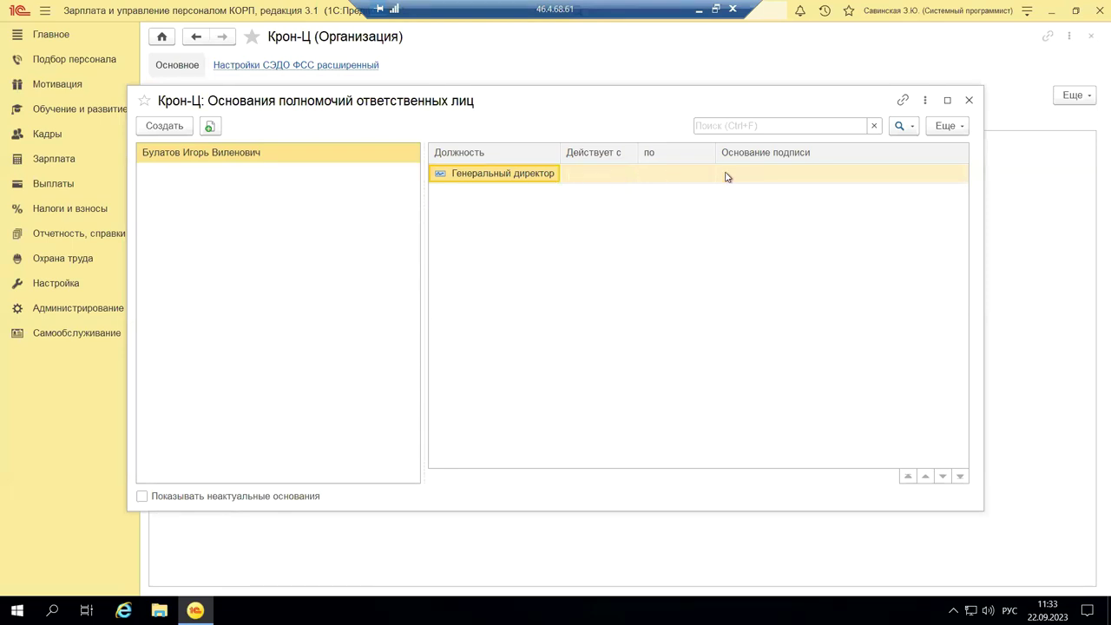
{"action": "left_click", "coordinate": [969, 101]}
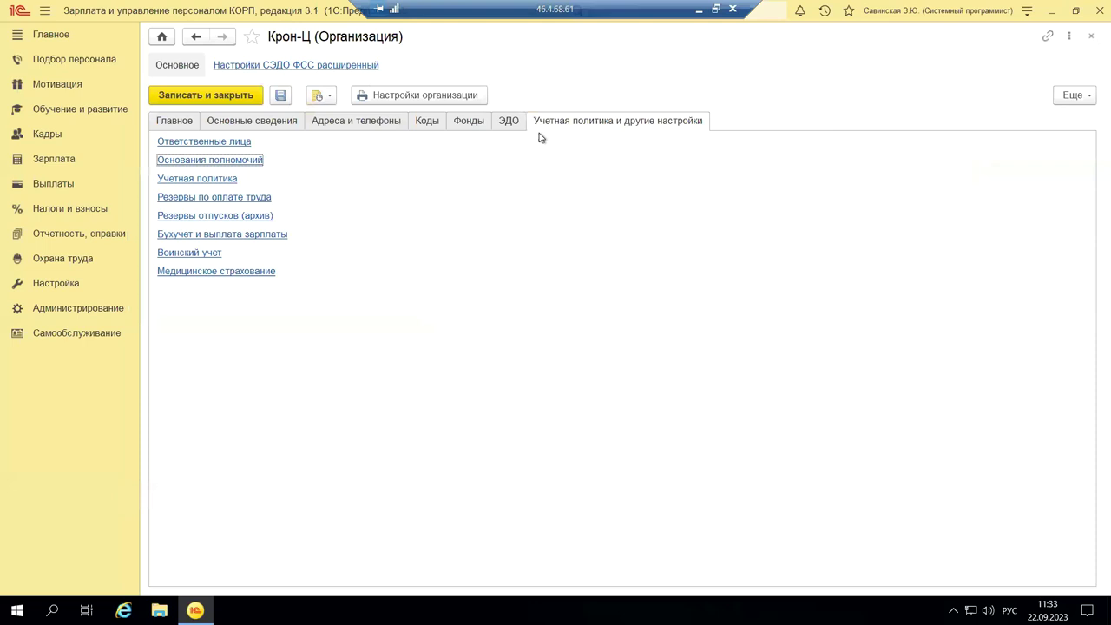
{"action": "left_click", "coordinate": [215, 180]}
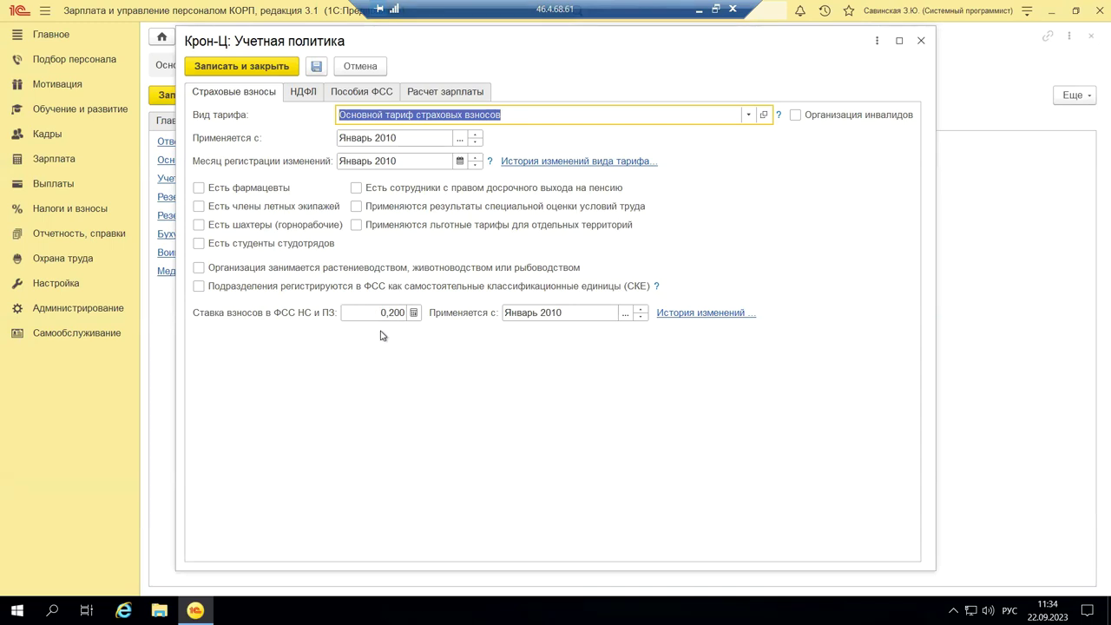
{"action": "left_click", "coordinate": [298, 92]}
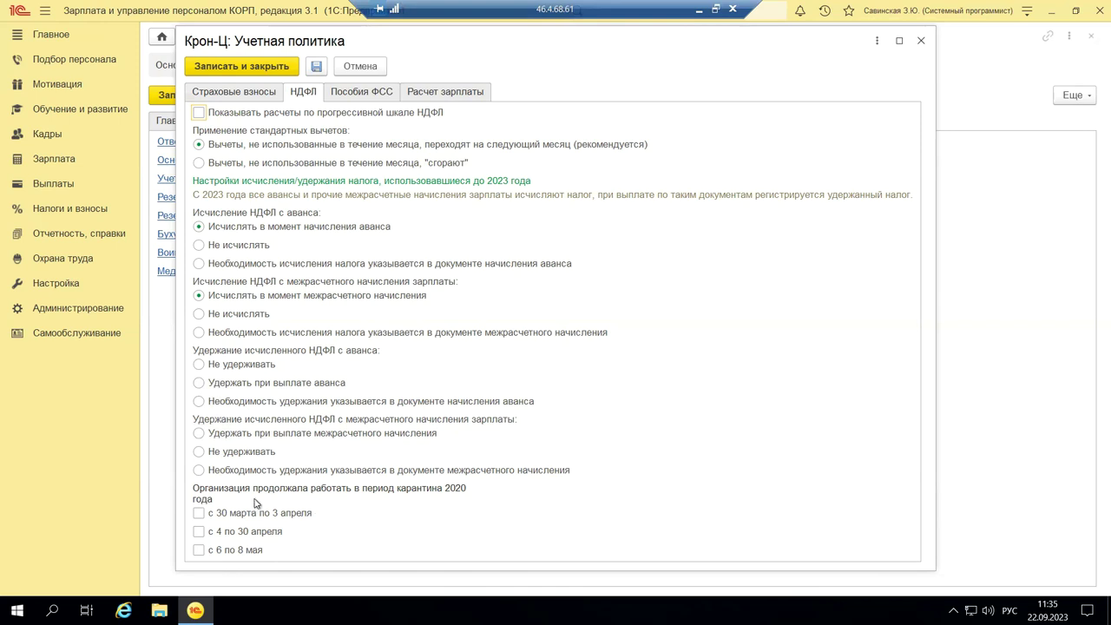
{"action": "left_click", "coordinate": [363, 92]}
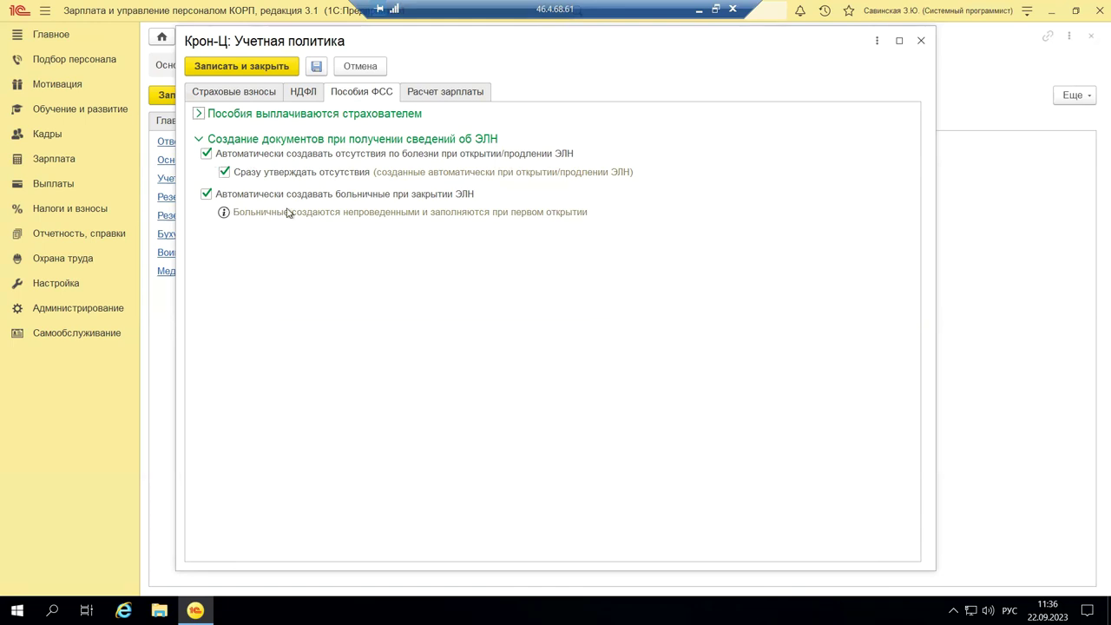
{"action": "left_click", "coordinate": [446, 92]}
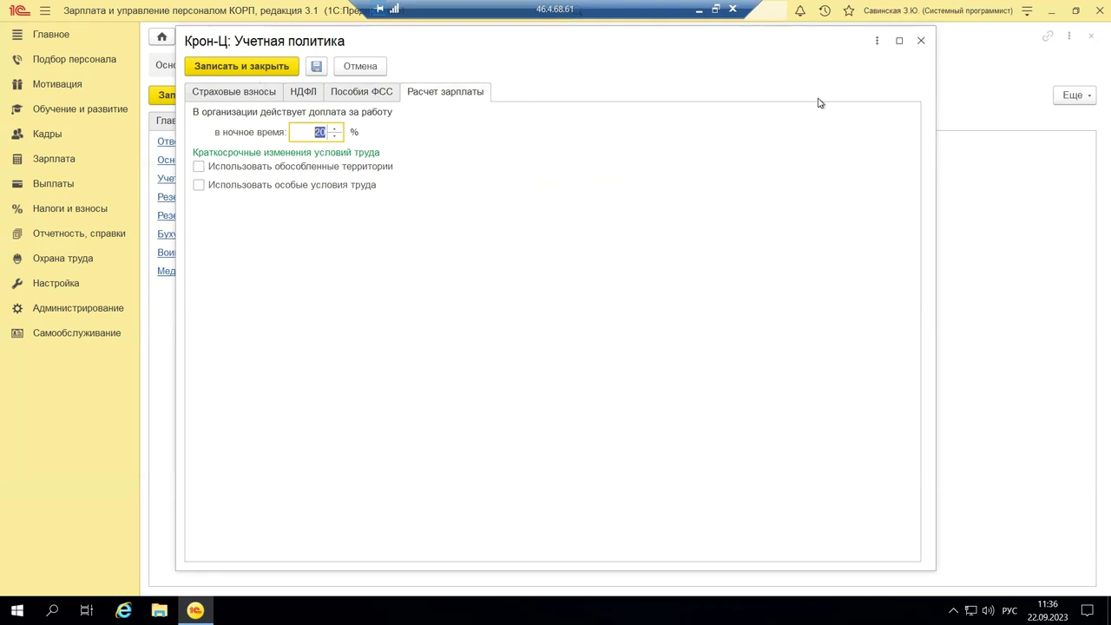
{"action": "key", "text": "Escape"}
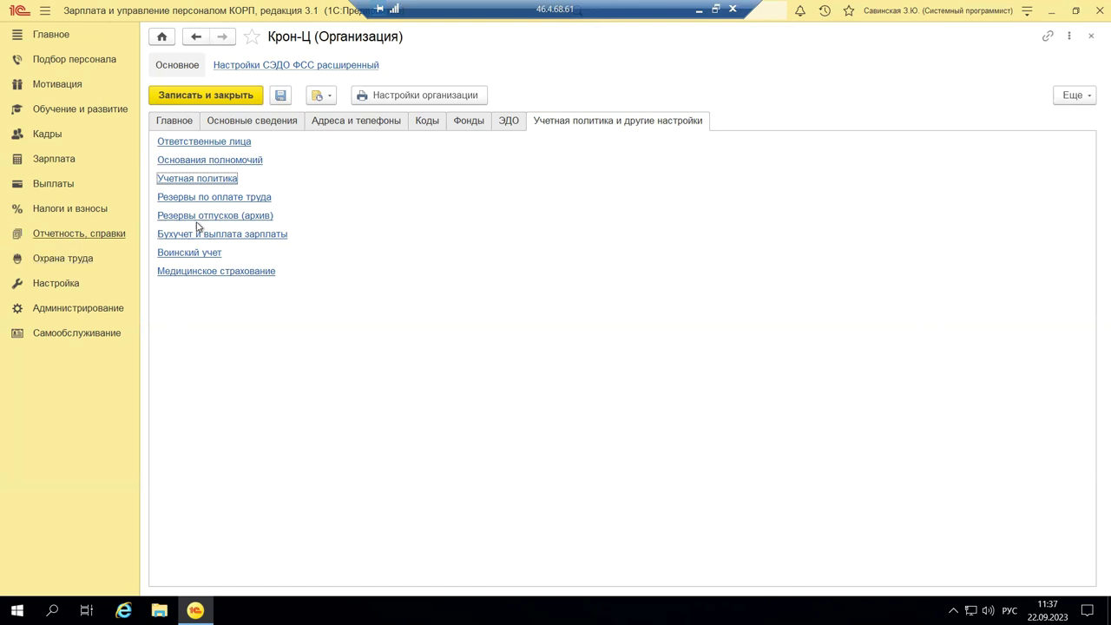
Step: Review the organization's "Резервы по оплате труда" settings list and the salary payment options of "Бухучет и выплата зарплаты"
{"action": "left_click", "coordinate": [223, 200]}
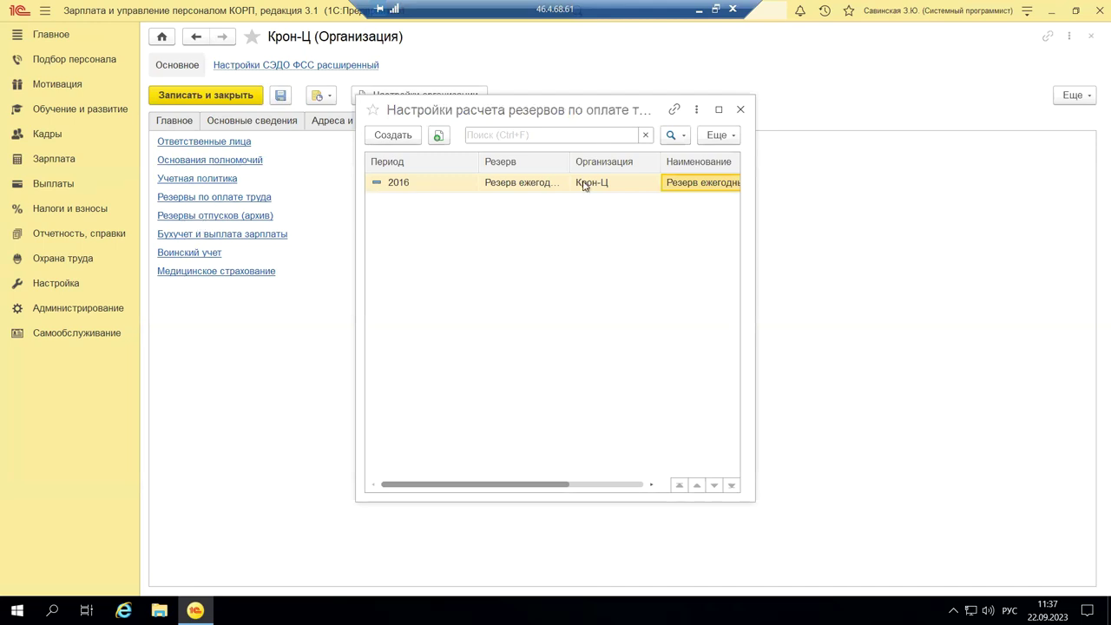
{"action": "left_click", "coordinate": [740, 110]}
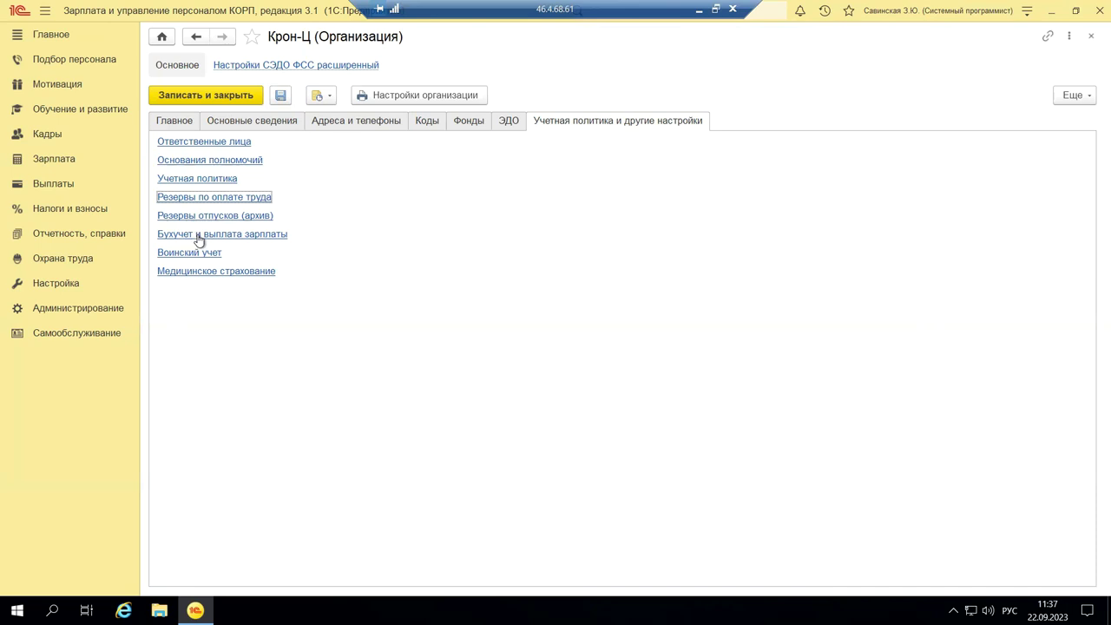
{"action": "left_click", "coordinate": [198, 235]}
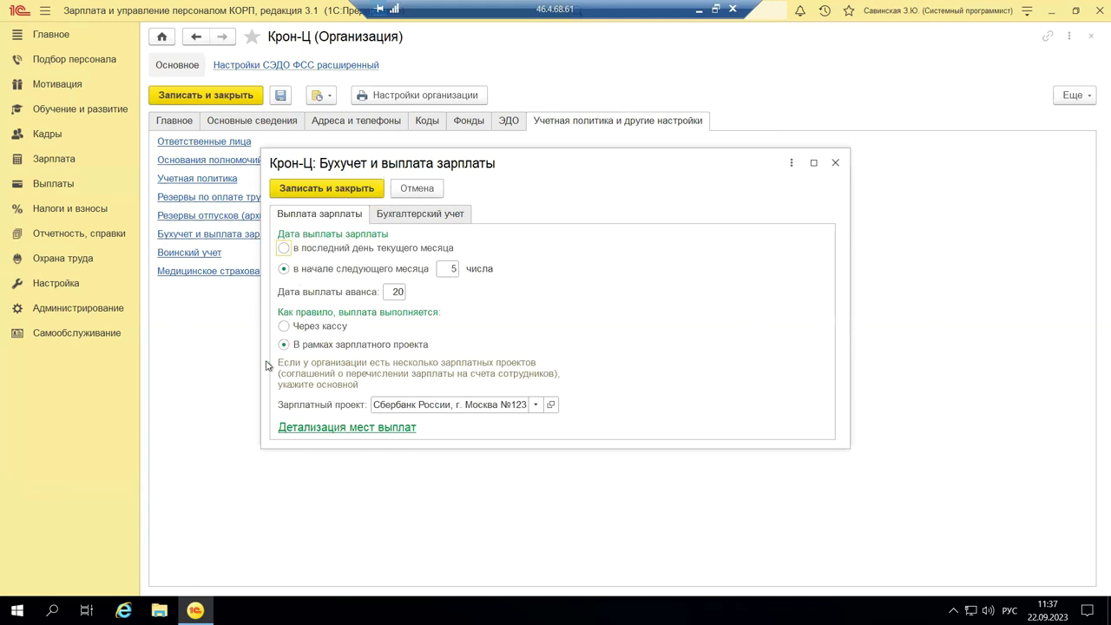
Step: Review the "Бухгалтерский учет" page and the blank form for a new salary reflection method, closing everything without creating one
{"action": "left_click", "coordinate": [404, 214]}
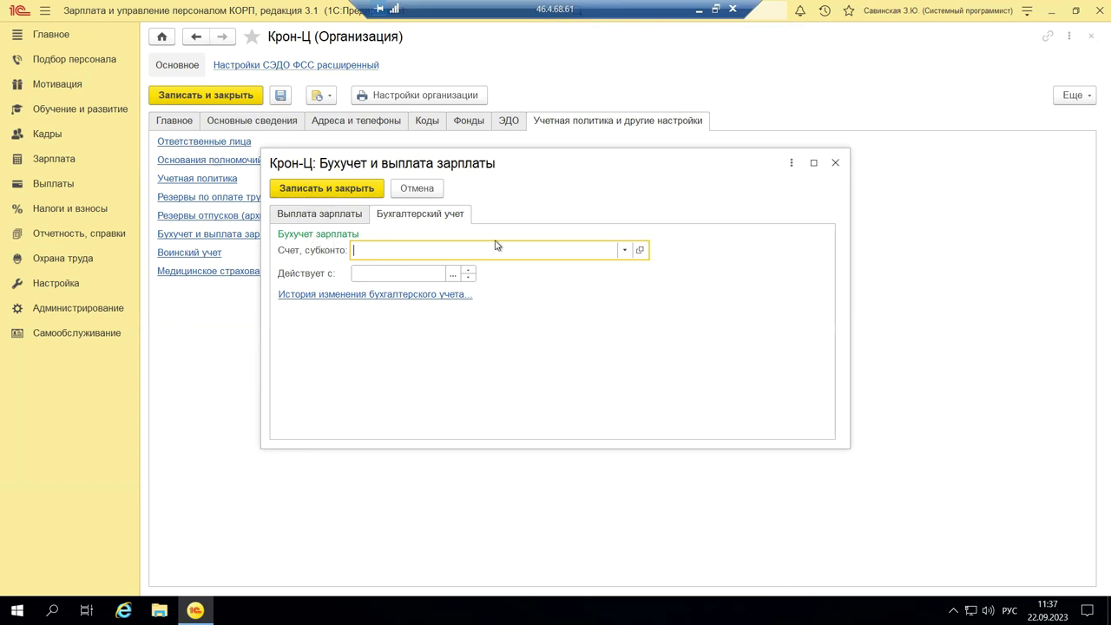
{"action": "left_click", "coordinate": [625, 251]}
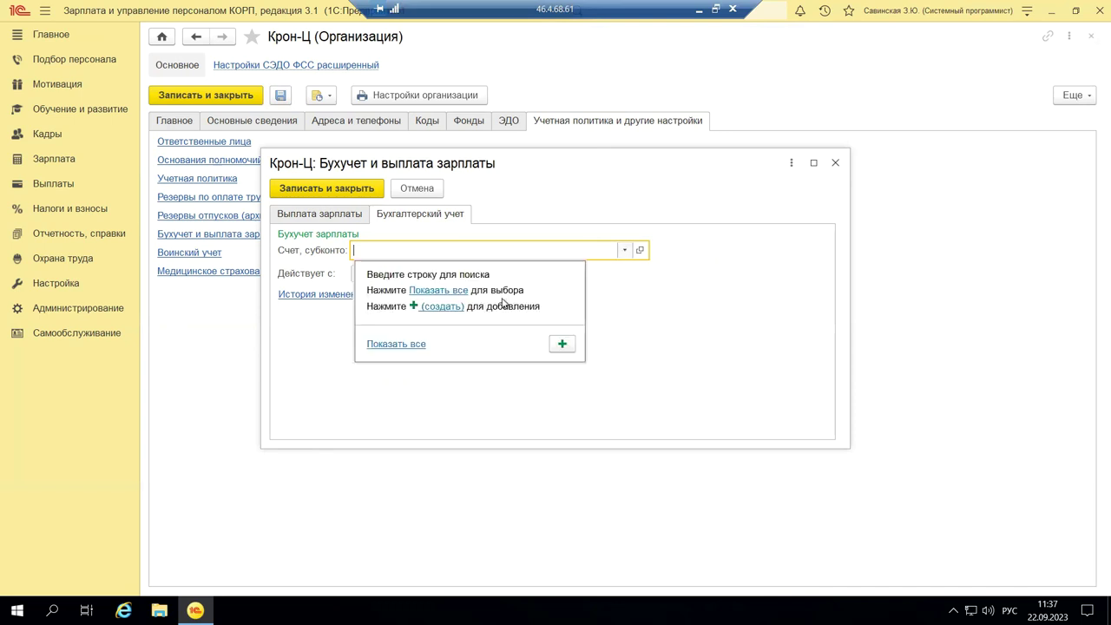
{"action": "left_click", "coordinate": [438, 291]}
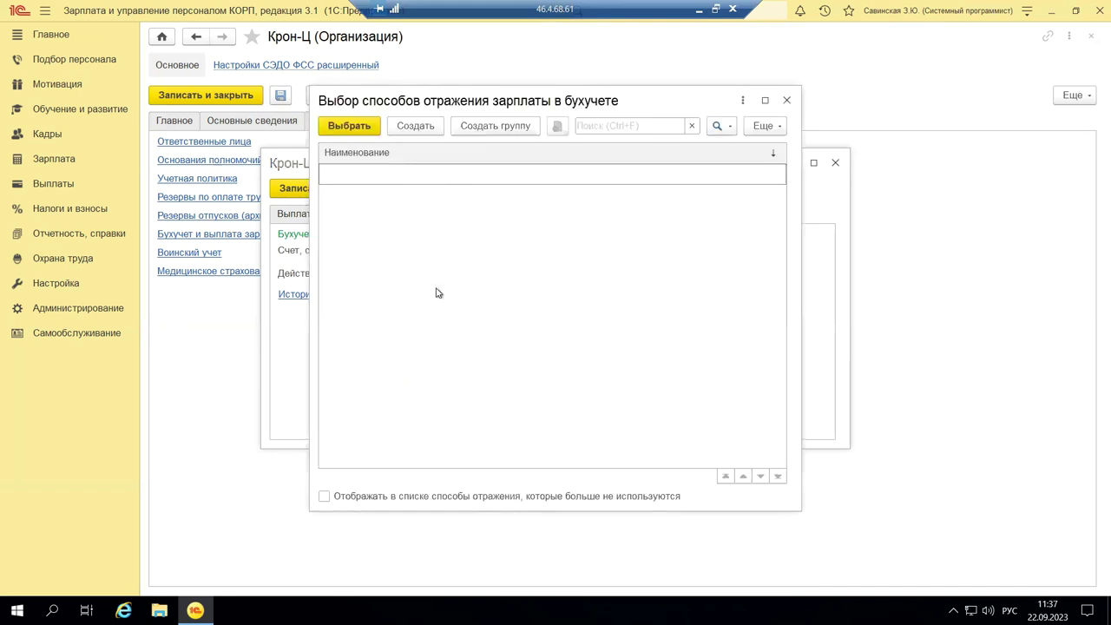
{"action": "left_click", "coordinate": [415, 126]}
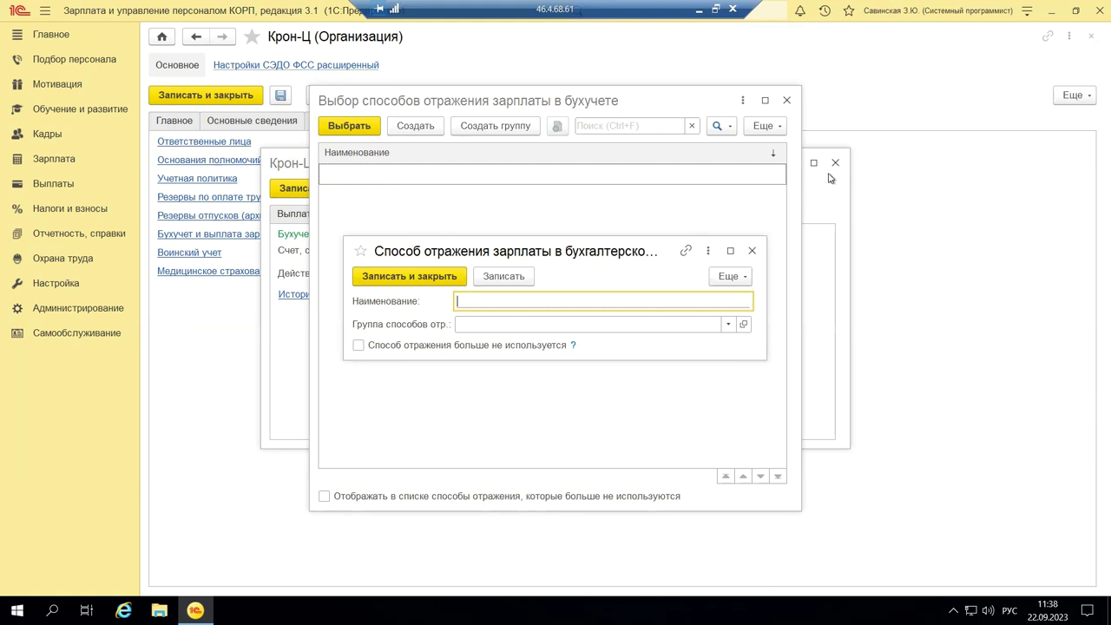
{"action": "left_click", "coordinate": [752, 251]}
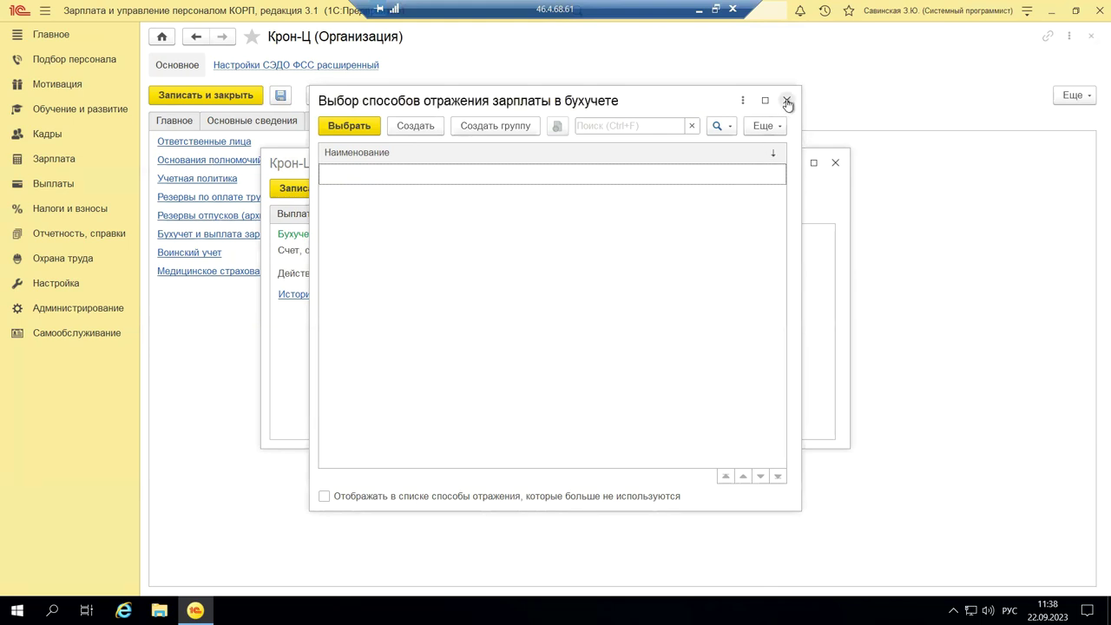
{"action": "left_click", "coordinate": [787, 100]}
{"action": "left_click", "coordinate": [835, 163]}
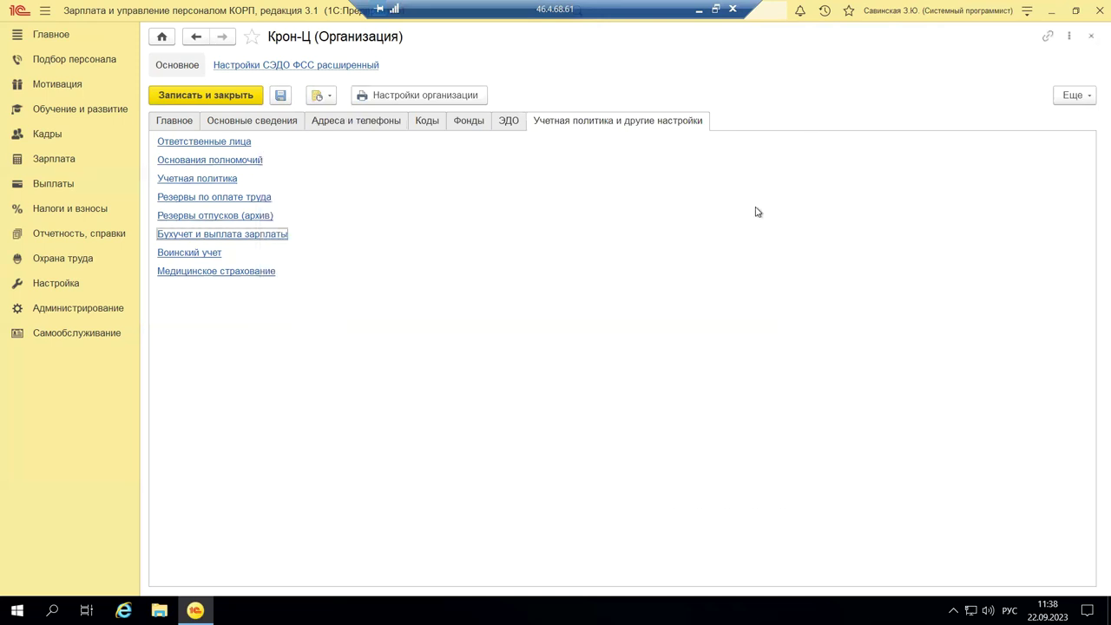
Step: Add a 2023 row to the mobilization specialists table of the organization's "Воинский учет" form and delete it
{"action": "left_click", "coordinate": [173, 253]}
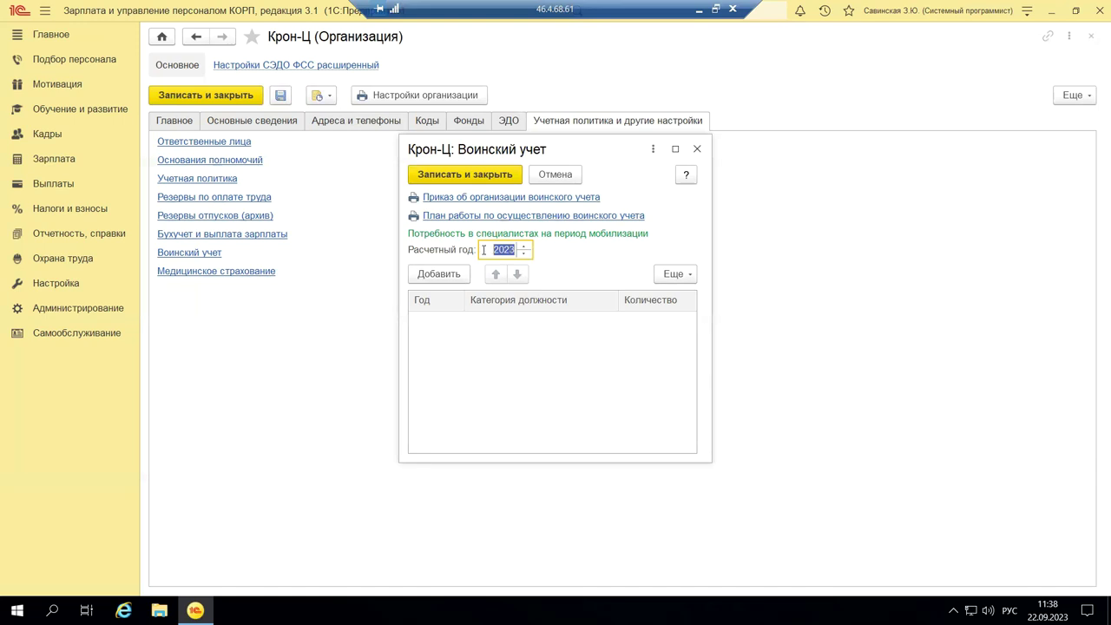
{"action": "left_click", "coordinate": [443, 275]}
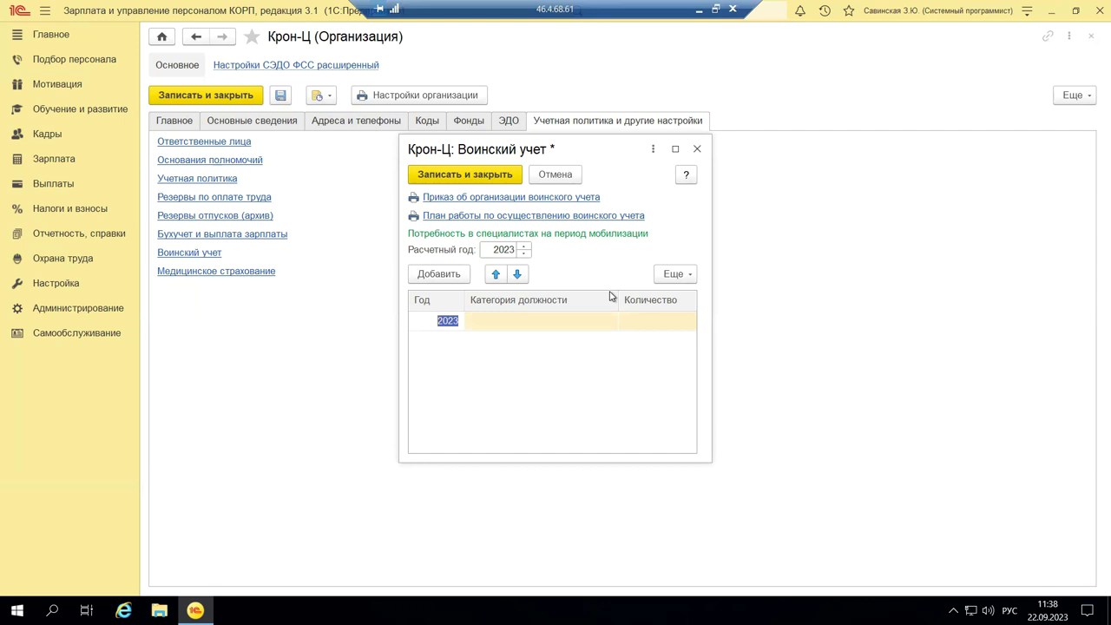
{"action": "key", "text": "BackSpace"}
{"action": "key", "text": "ctrl+z"}
{"action": "left_click", "coordinate": [572, 347]}
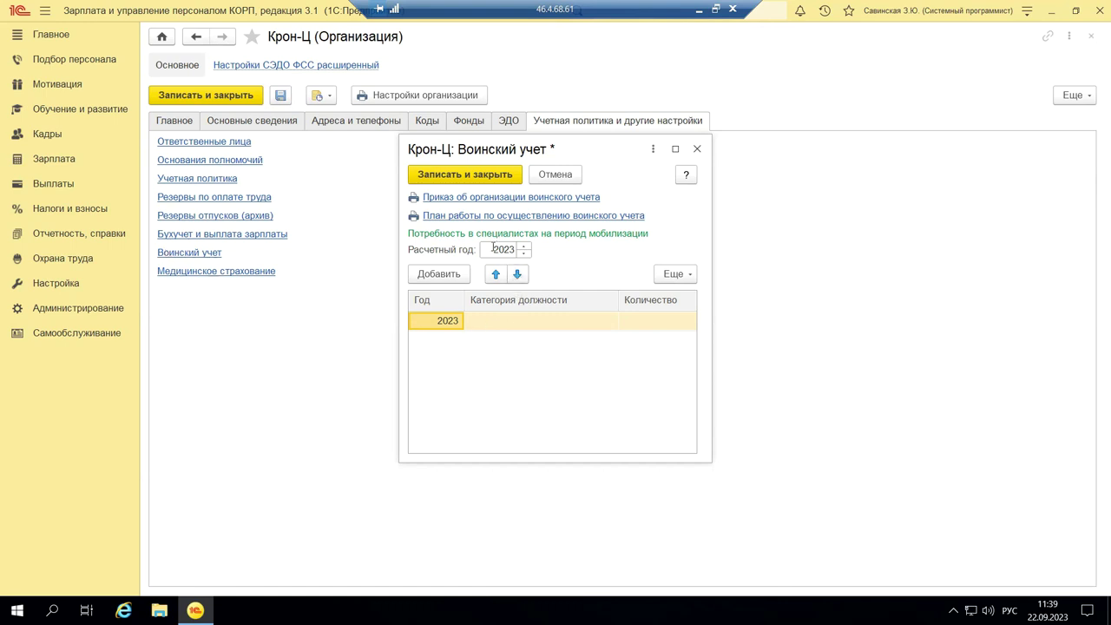
{"action": "right_click", "coordinate": [466, 321]}
{"action": "left_click", "coordinate": [500, 396]}
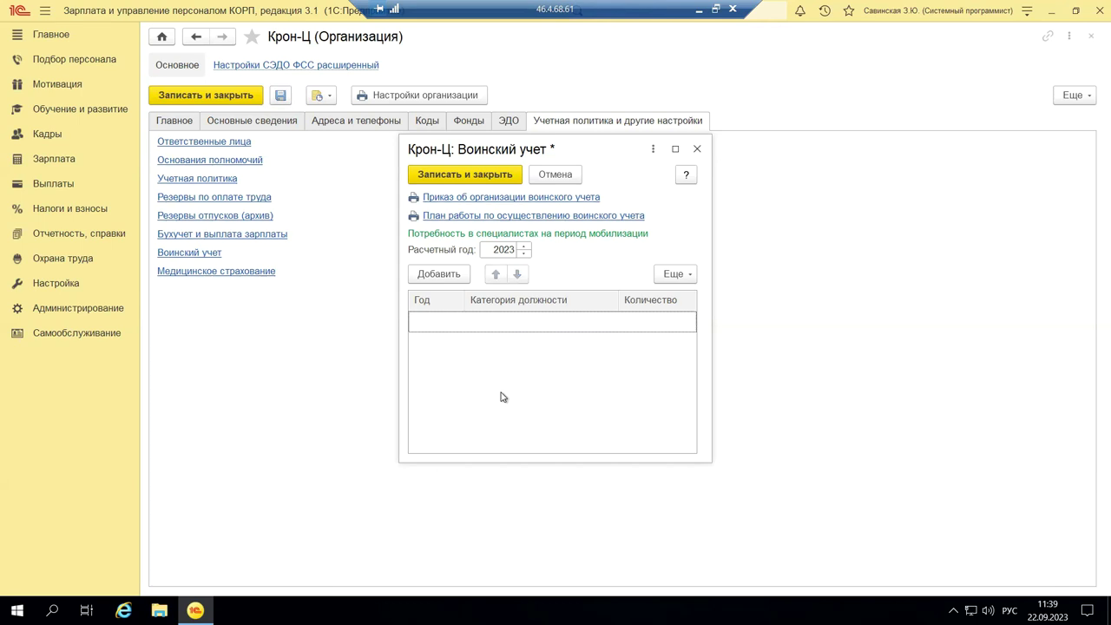
Step: Examine the printable "Приказ об организации воинского учета" and its blank fields, and return to the "Воинский учет" form
{"action": "left_click", "coordinate": [491, 199]}
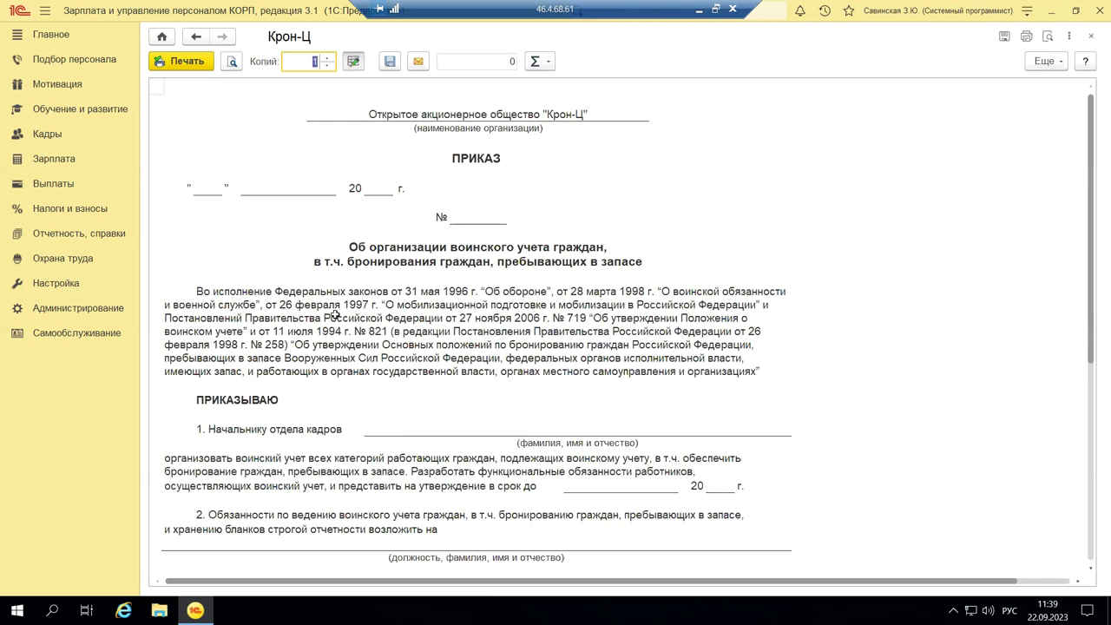
{"action": "scroll", "coordinate": [432, 318], "scroll_direction": "down", "scroll_amount": 3}
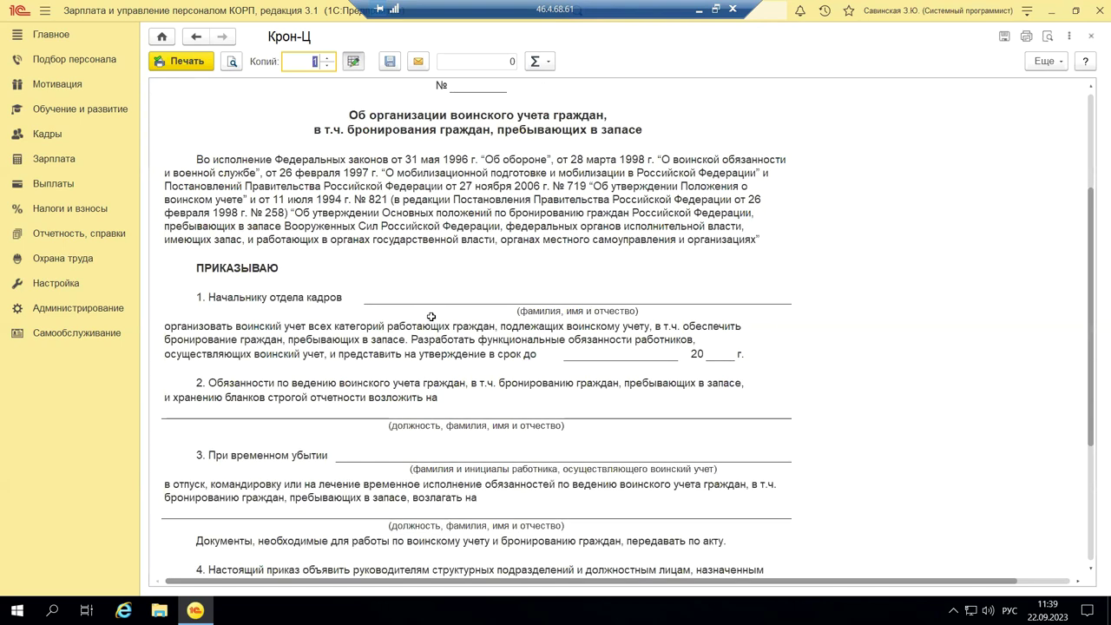
{"action": "left_click", "coordinate": [420, 299]}
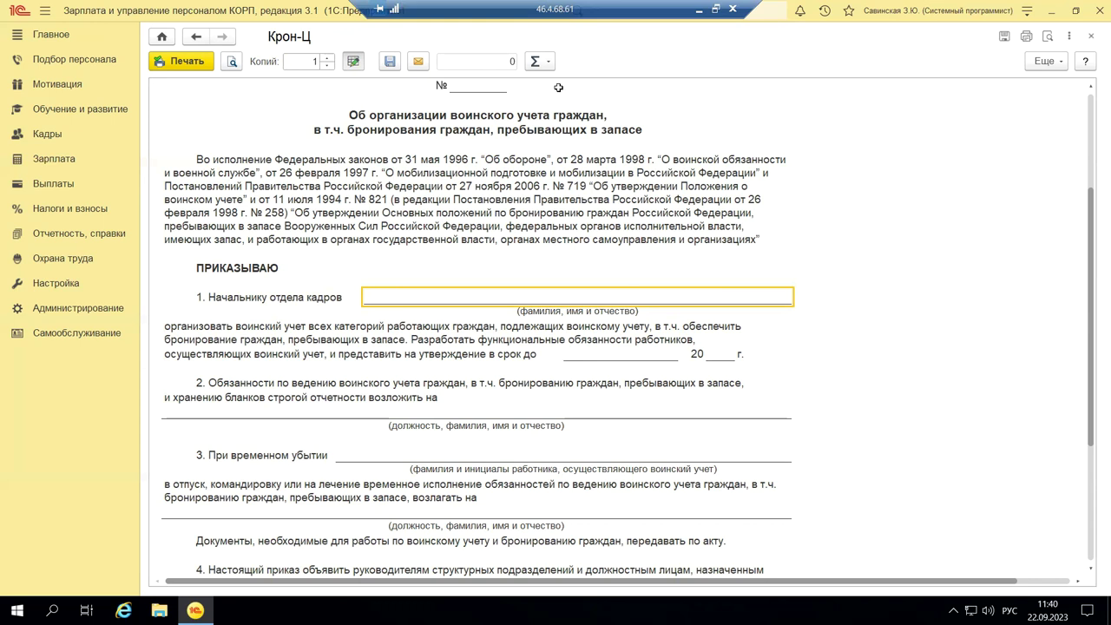
{"action": "left_click", "coordinate": [645, 99]}
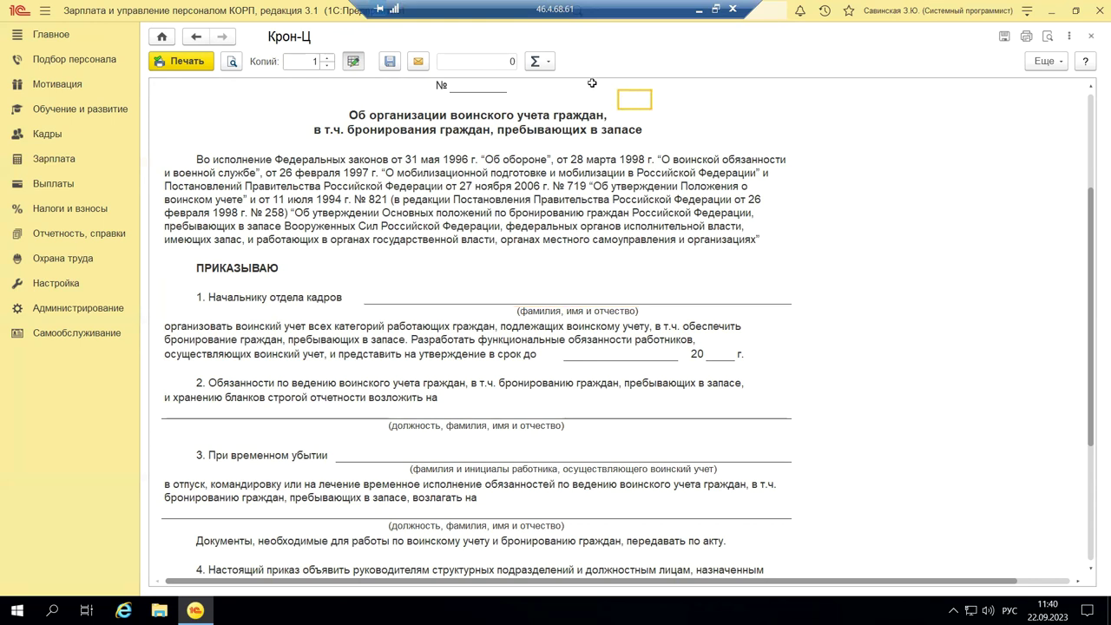
{"action": "left_click", "coordinate": [688, 109]}
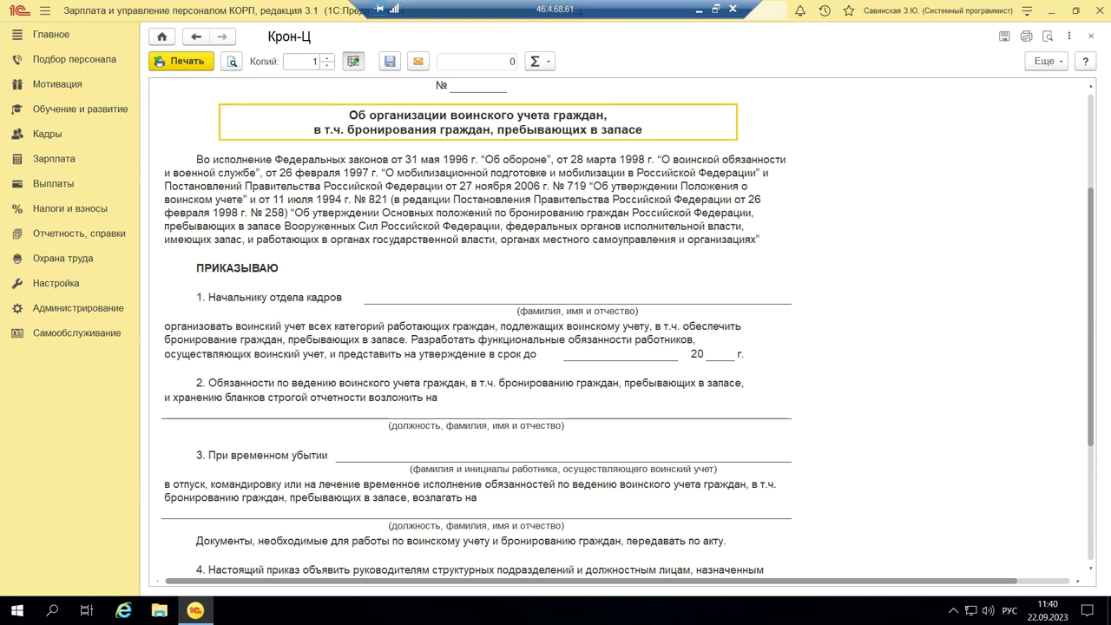
{"action": "left_click", "coordinate": [353, 62]}
{"action": "left_click", "coordinate": [535, 188]}
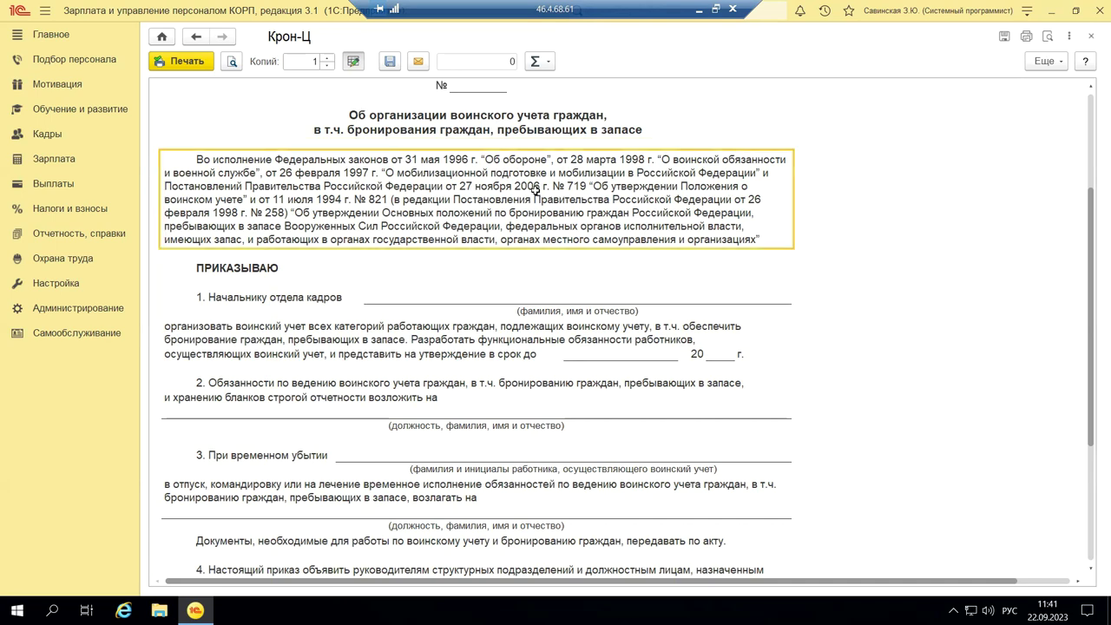
{"action": "scroll", "coordinate": [573, 154], "scroll_direction": "up", "scroll_amount": 3}
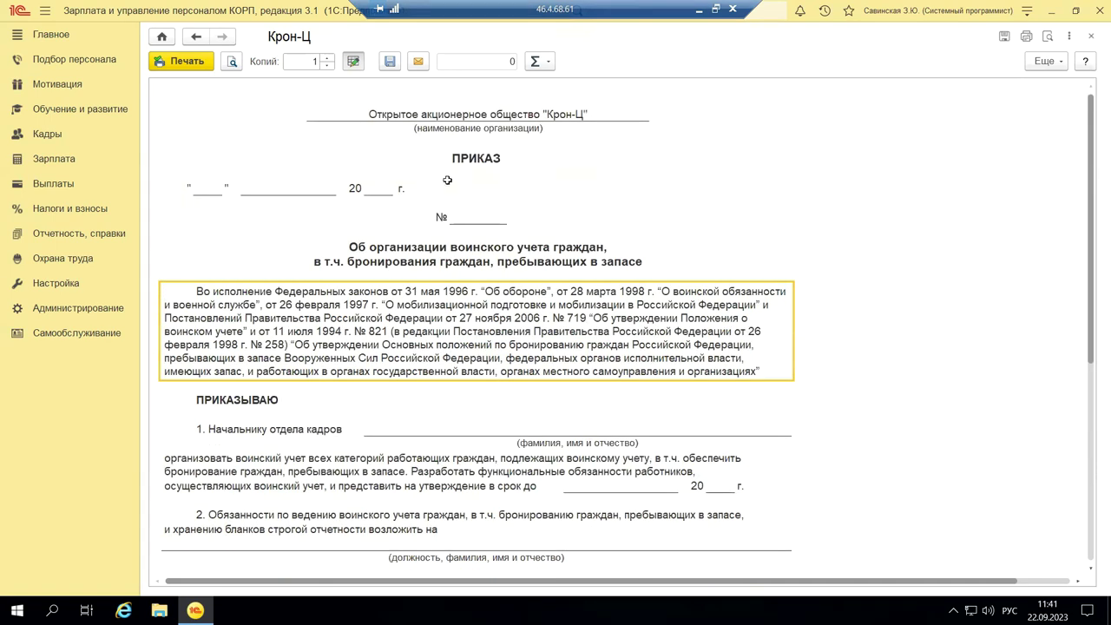
{"action": "left_click", "coordinate": [1090, 38]}
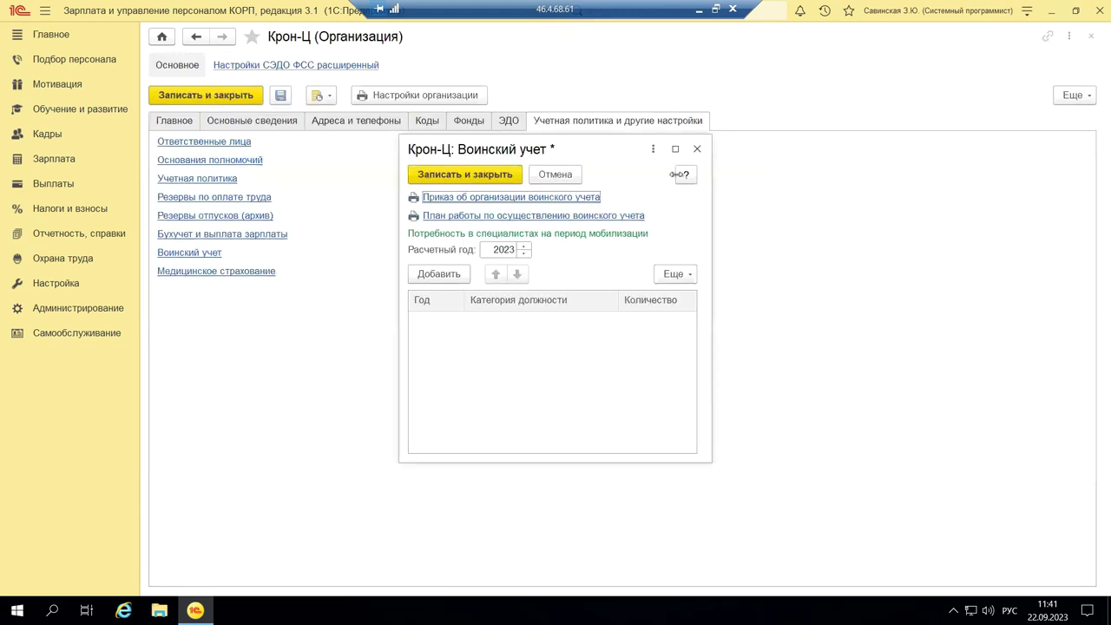
Step: Examine the printable "План работы по осуществлению воинского учета", dismiss the chat notification, and return to the "Воинский учет" form
{"action": "left_click", "coordinate": [545, 218]}
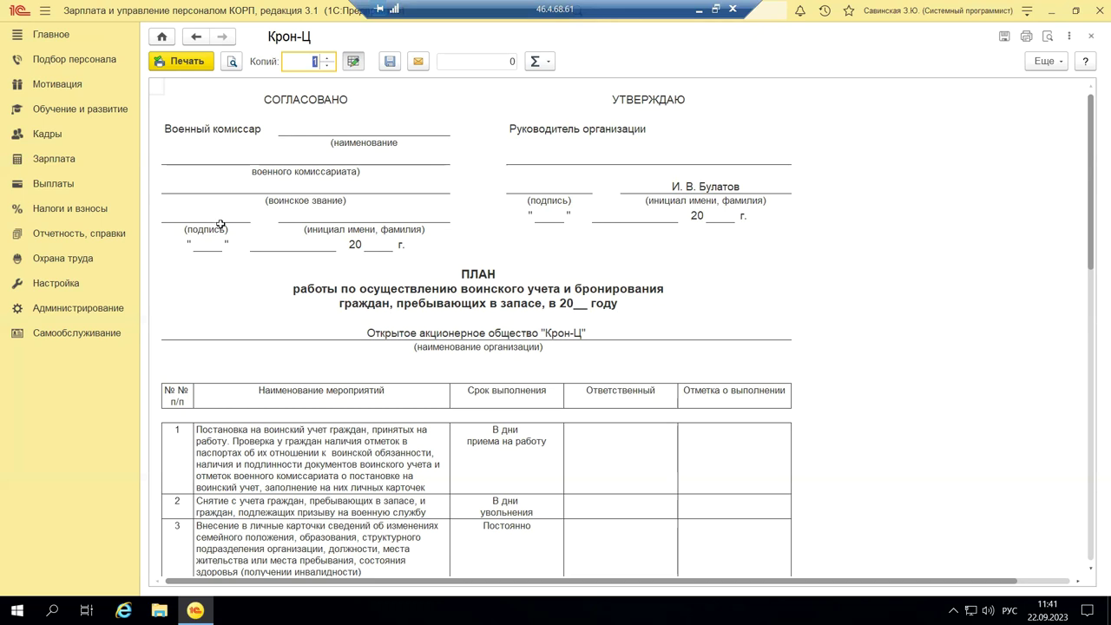
{"action": "scroll", "coordinate": [472, 392], "scroll_direction": "down", "scroll_amount": 3}
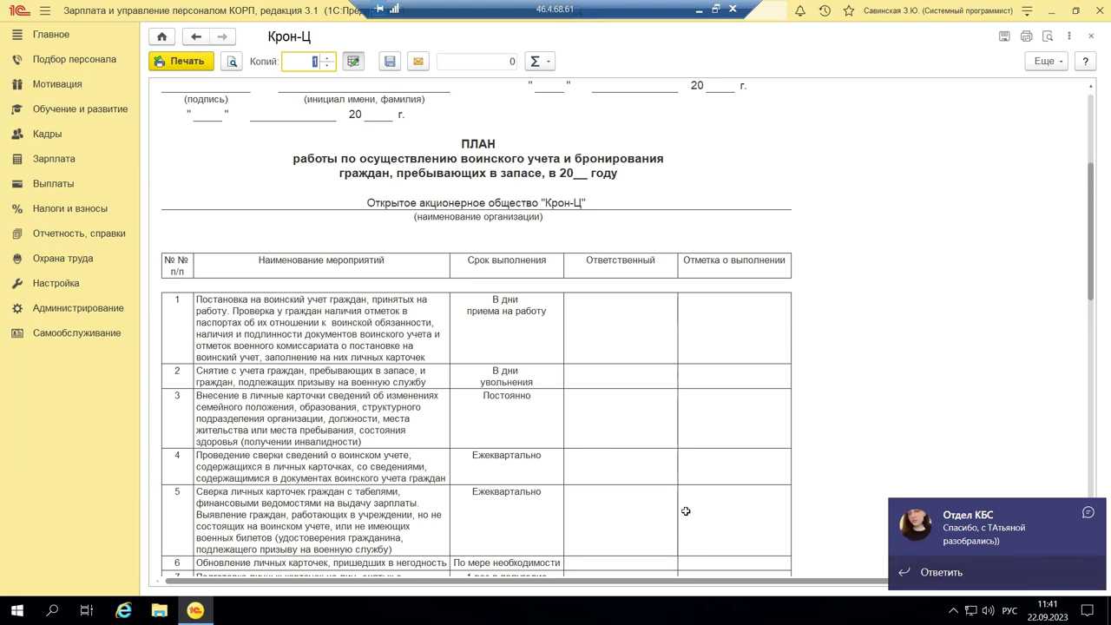
{"action": "mouse_move", "coordinate": [1034, 530]}
{"action": "left_click", "coordinate": [1088, 513]}
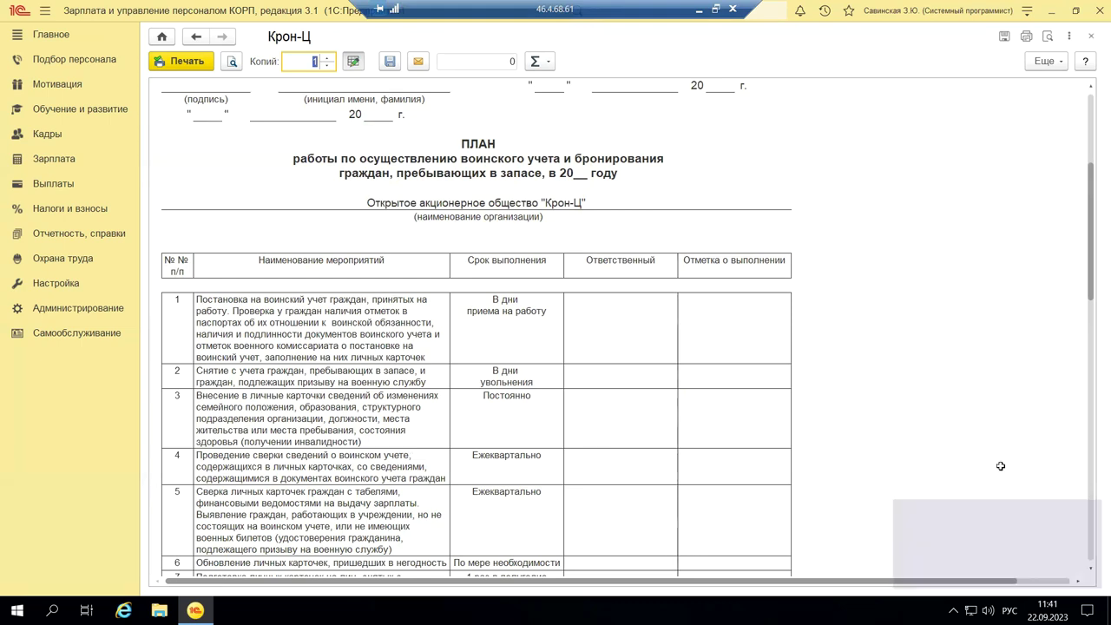
{"action": "left_click", "coordinate": [1093, 37]}
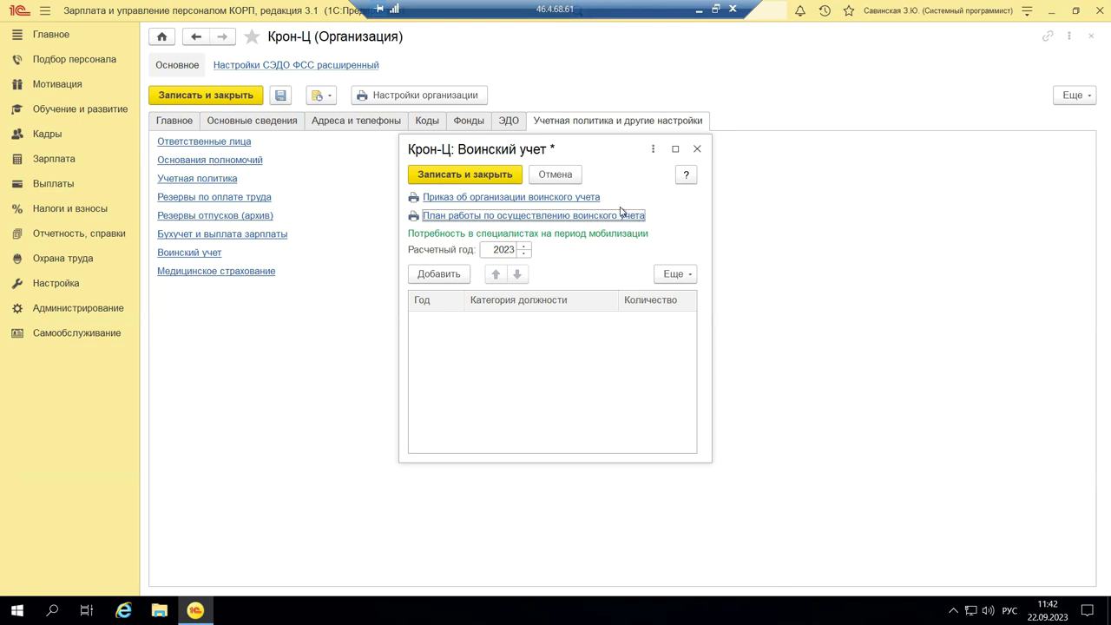
Step: Close the organization's "Воинский учет" form, saving its changes
{"action": "left_click", "coordinate": [181, 274]}
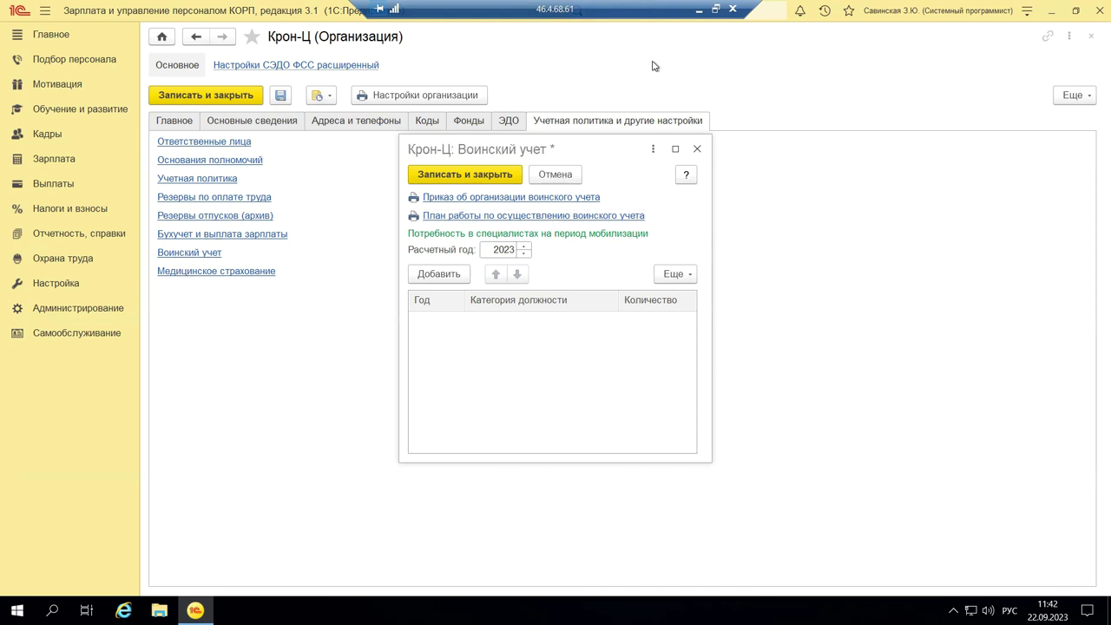
{"action": "left_click", "coordinate": [695, 150]}
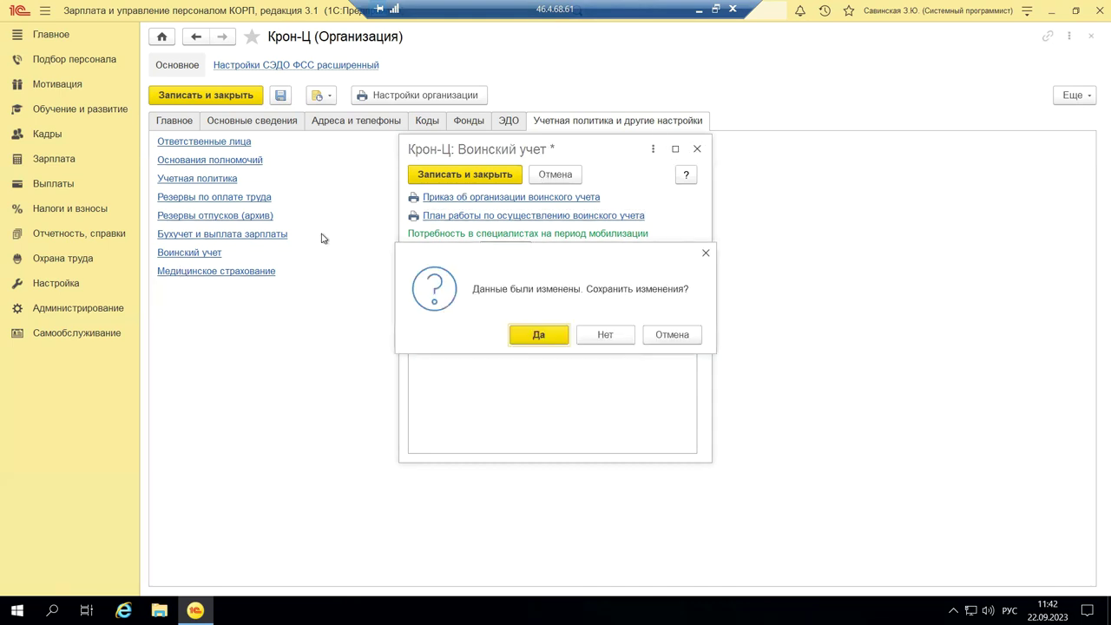
{"action": "left_click", "coordinate": [540, 330]}
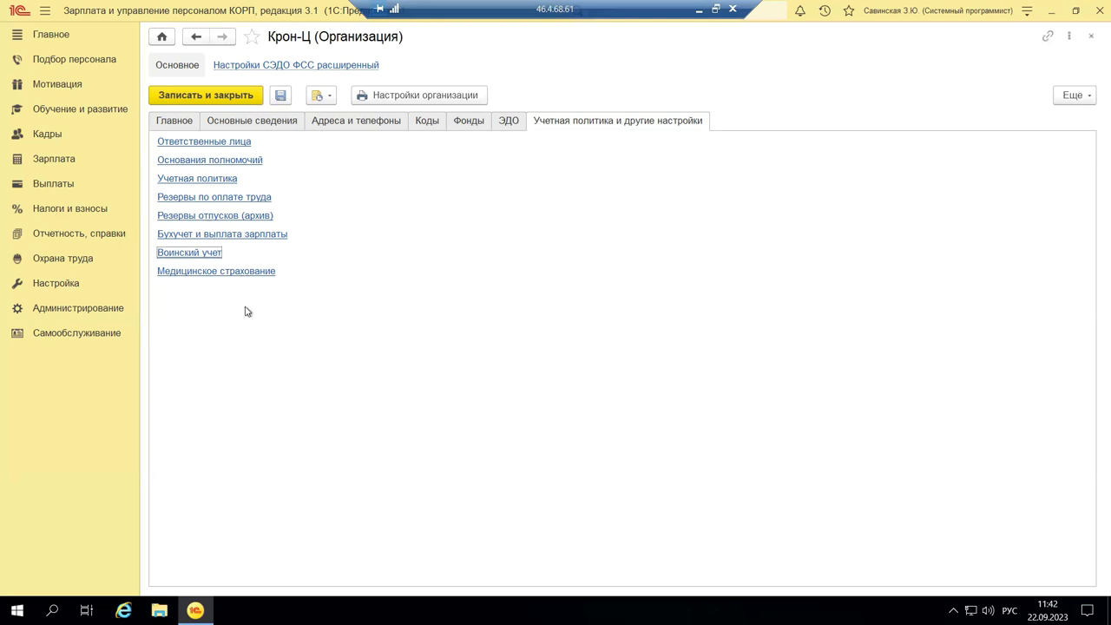
Step: Examine the organization's "Медицинское страхование" settings, including the insurance programs section, and close the settings form and the organization card
{"action": "left_click", "coordinate": [165, 273]}
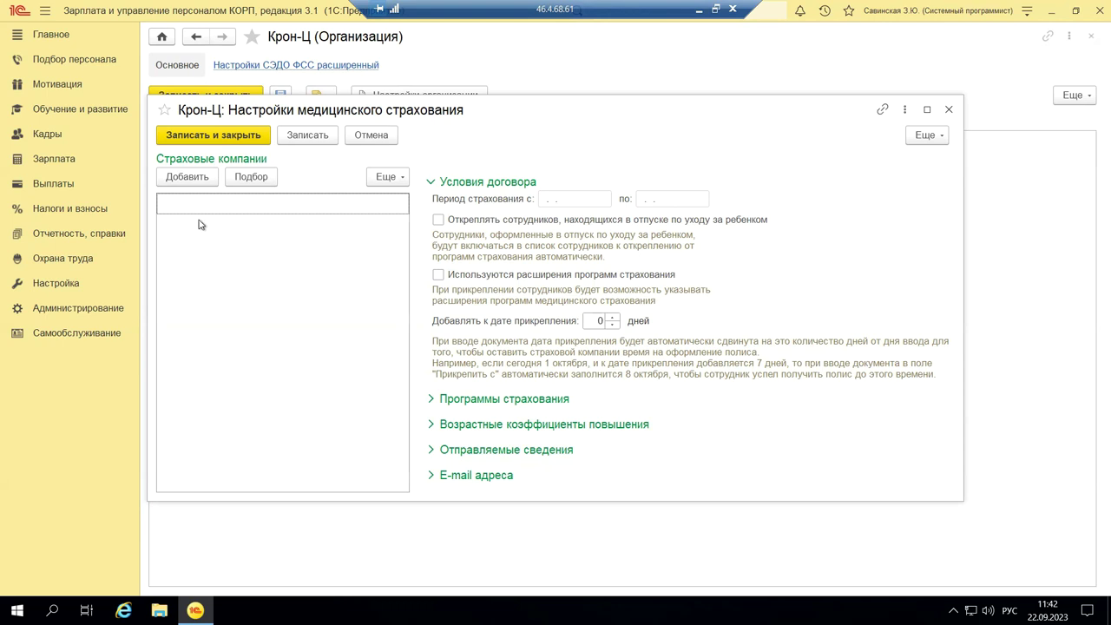
{"action": "left_click", "coordinate": [436, 402]}
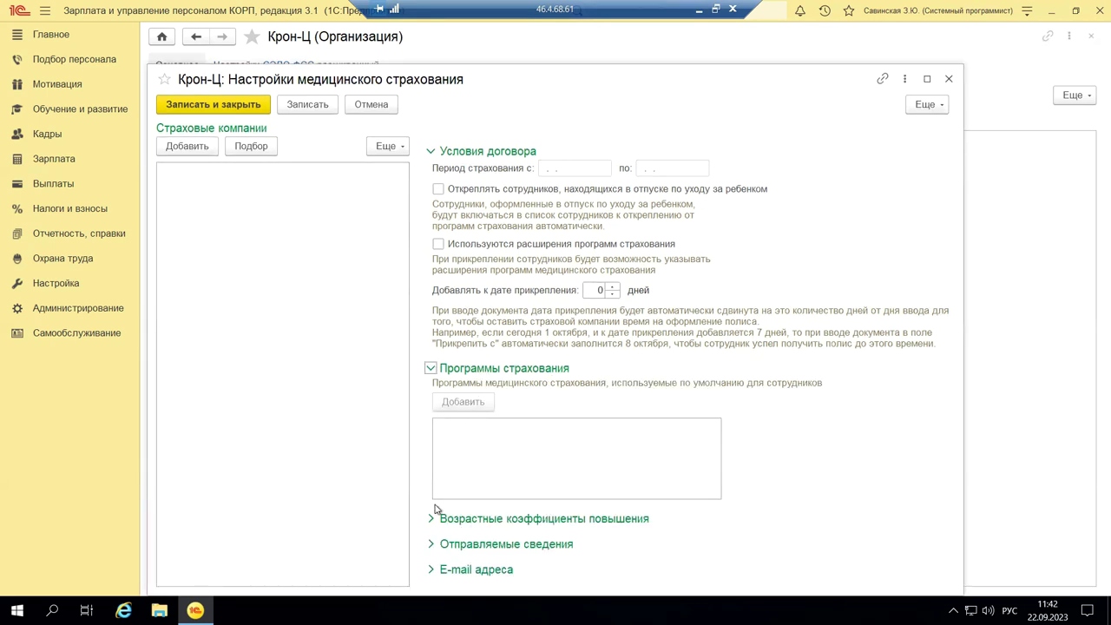
{"action": "left_click", "coordinate": [950, 79]}
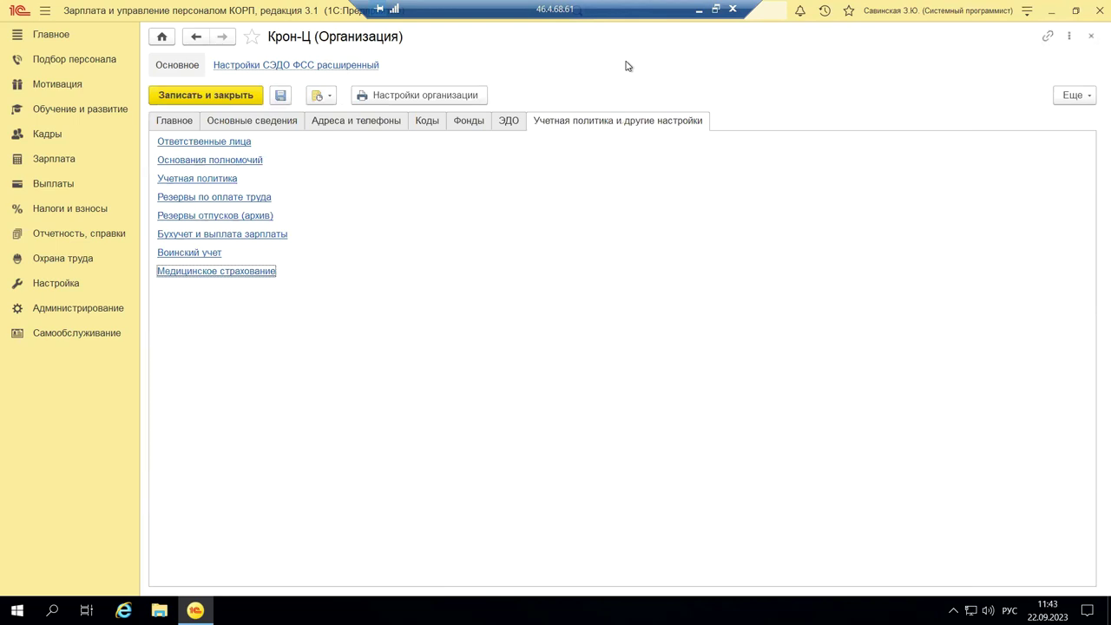
{"action": "left_click", "coordinate": [173, 120]}
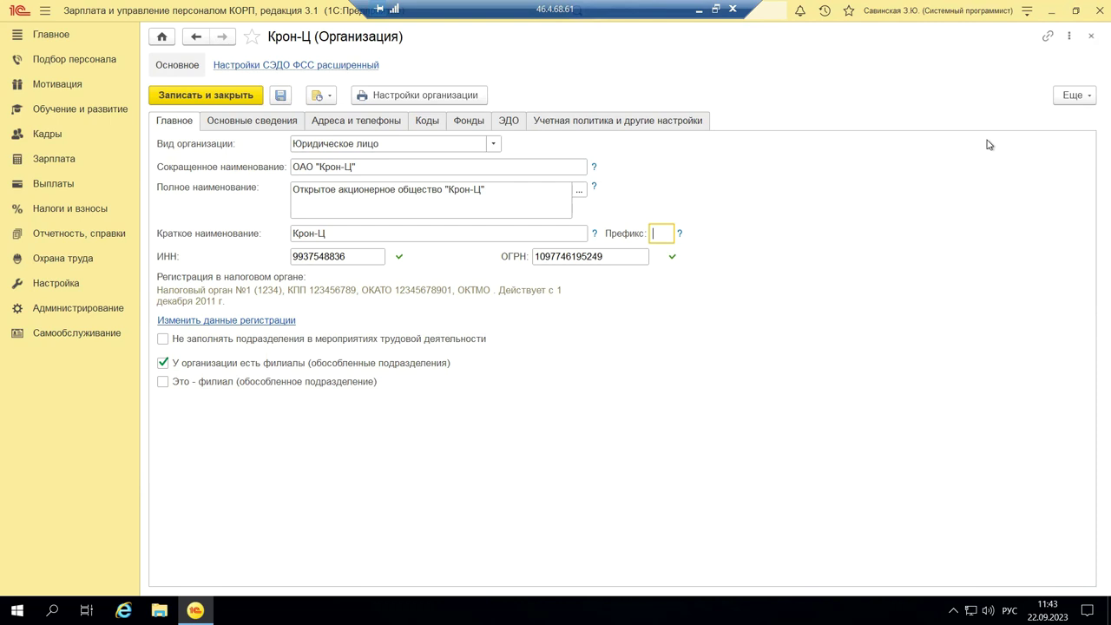
{"action": "left_click", "coordinate": [1091, 38]}
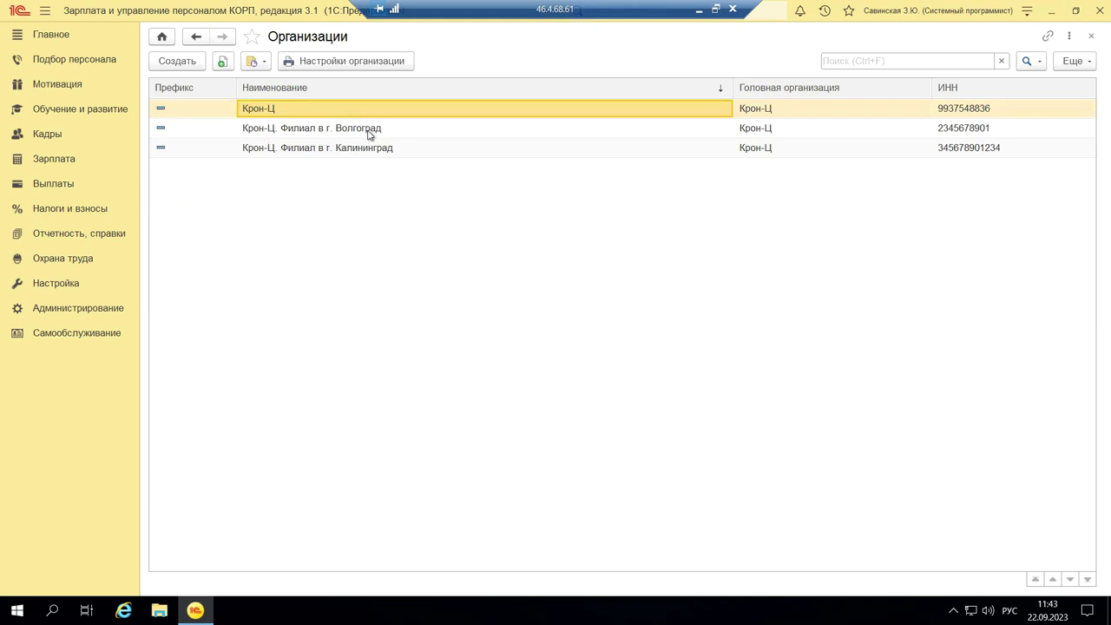
Step: Open the "Крон-Ц. Филиал в г. Волгоград" card and examine the choices for the branch's head organization
{"action": "double_click", "coordinate": [248, 136]}
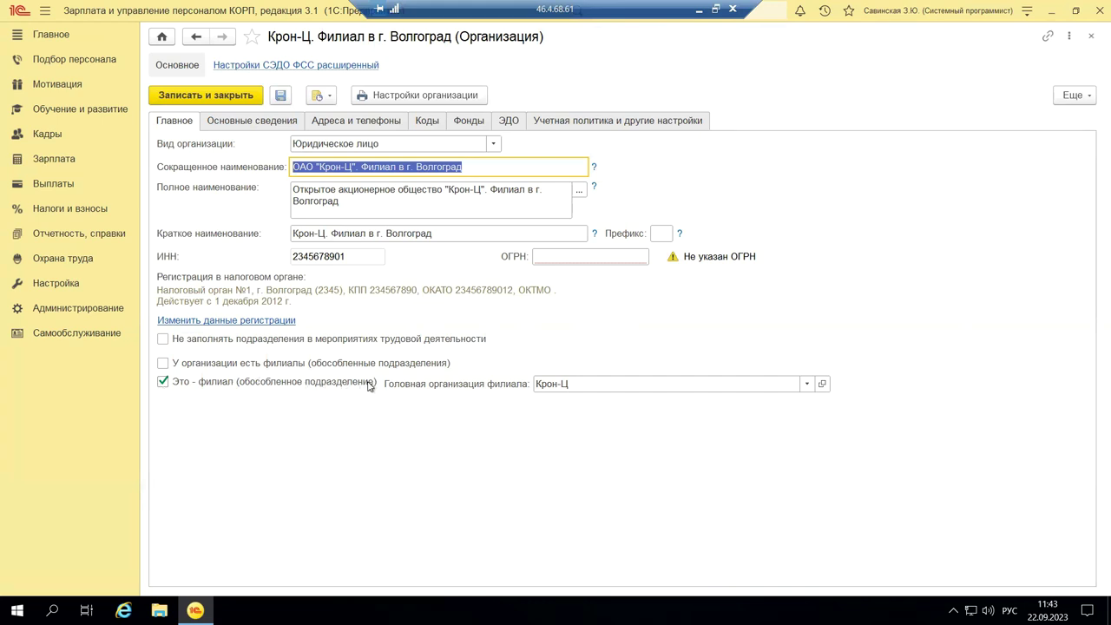
{"action": "left_click", "coordinate": [808, 385]}
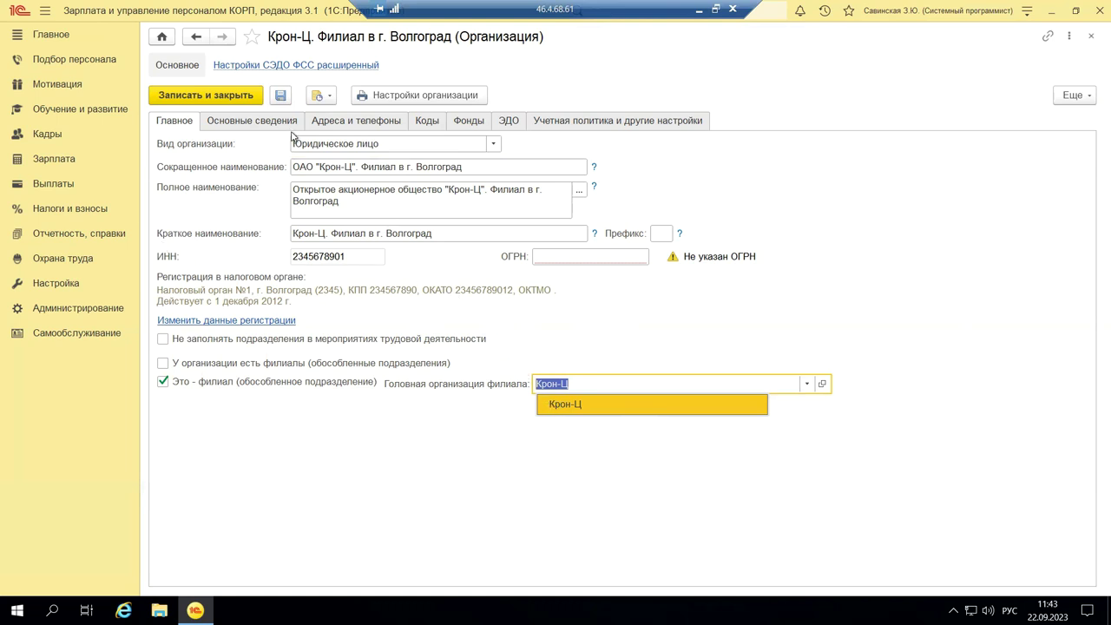
{"action": "left_click", "coordinate": [808, 386]}
{"action": "left_click", "coordinate": [807, 387]}
{"action": "key", "text": "Escape"}
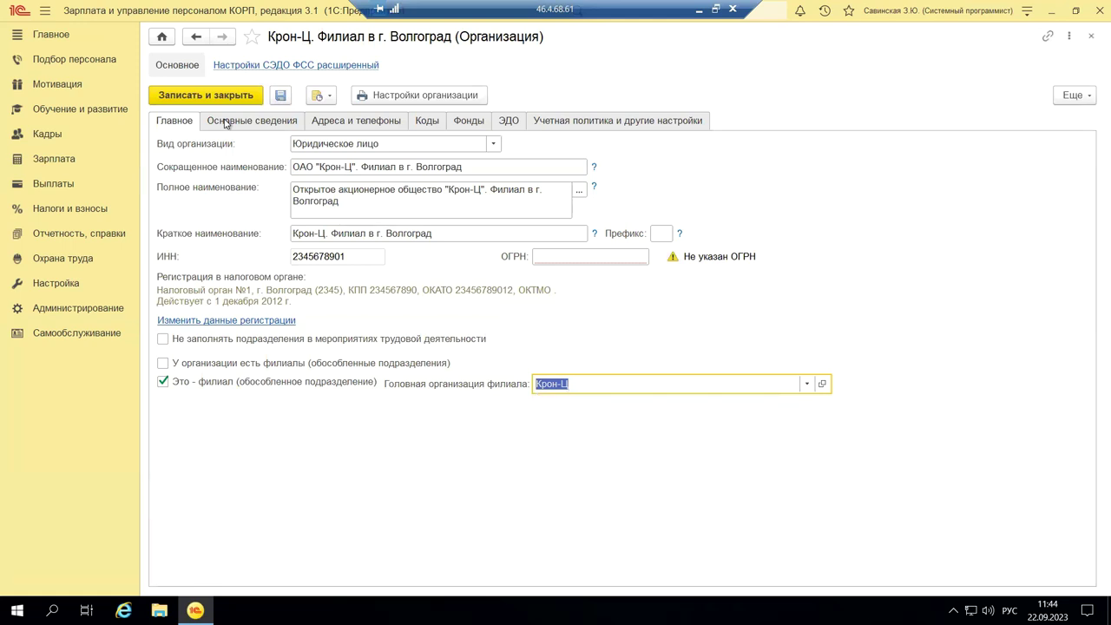
Step: Examine the Волгоград branch's basic details, addresses, codes, funds and accounting-policy settings, and close its card
{"action": "left_click", "coordinate": [225, 123]}
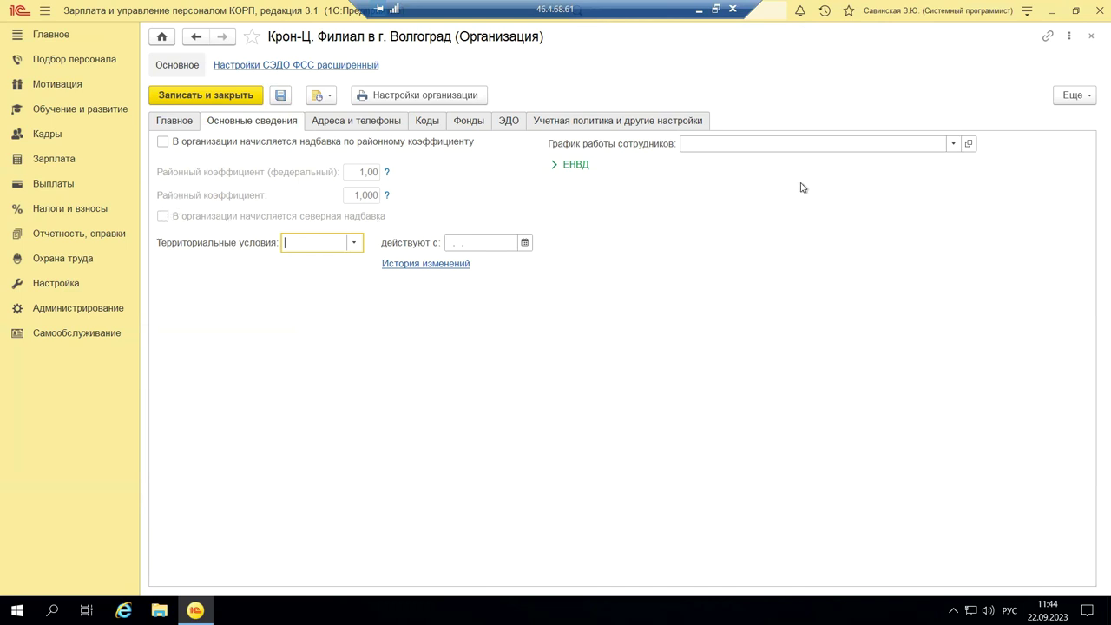
{"action": "left_click", "coordinate": [317, 122]}
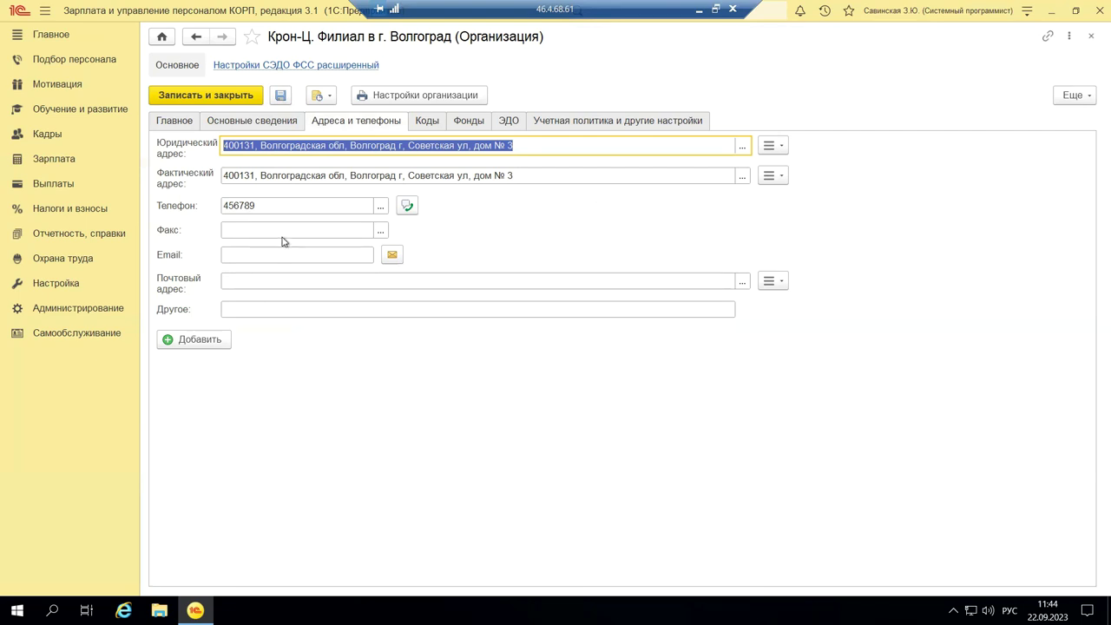
{"action": "left_click", "coordinate": [427, 121]}
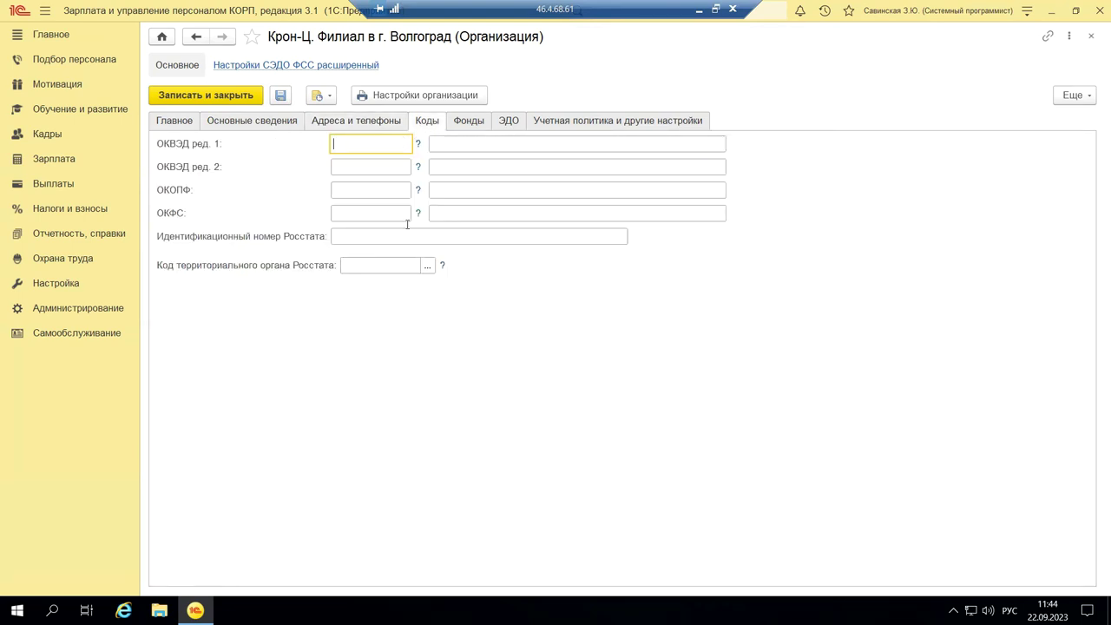
{"action": "left_click", "coordinate": [460, 121]}
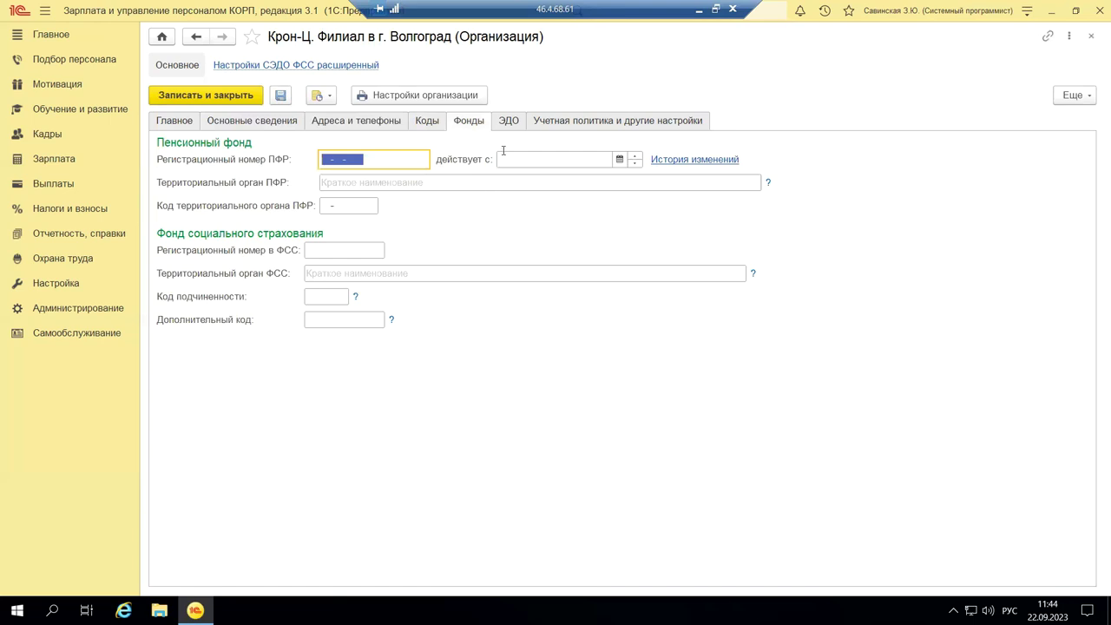
{"action": "left_click", "coordinate": [535, 126]}
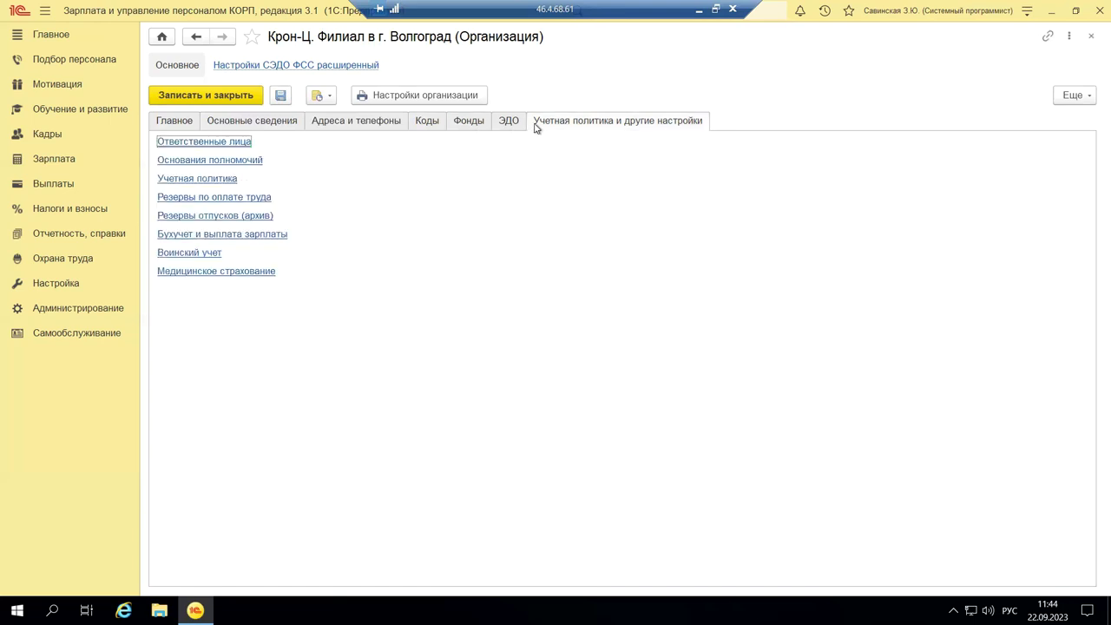
{"action": "left_click", "coordinate": [1091, 39]}
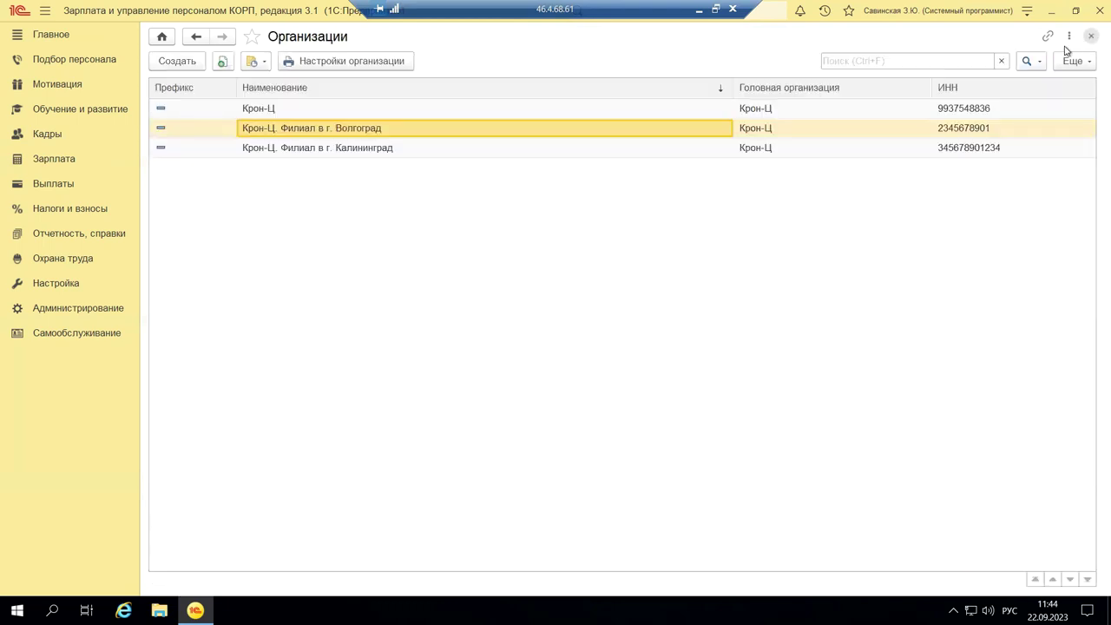
Step: Check the ОГРН field in the "Крон-Ц. Филиал в г. Калининград" card, save the card and close the organizations list
{"action": "double_click", "coordinate": [411, 150]}
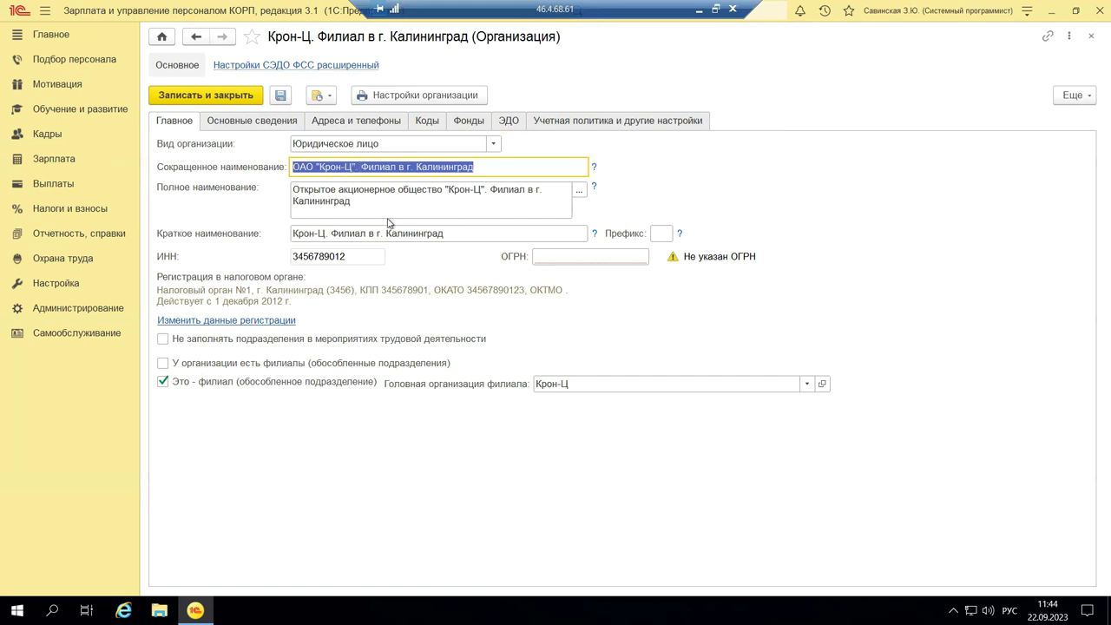
{"action": "left_click", "coordinate": [614, 255]}
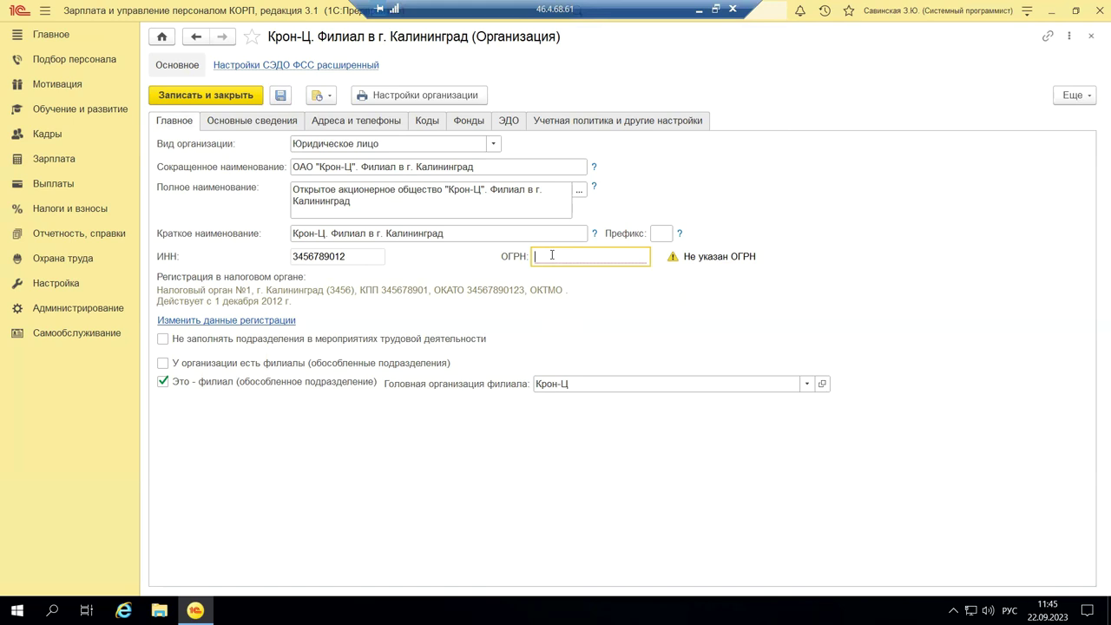
{"action": "left_click", "coordinate": [216, 95]}
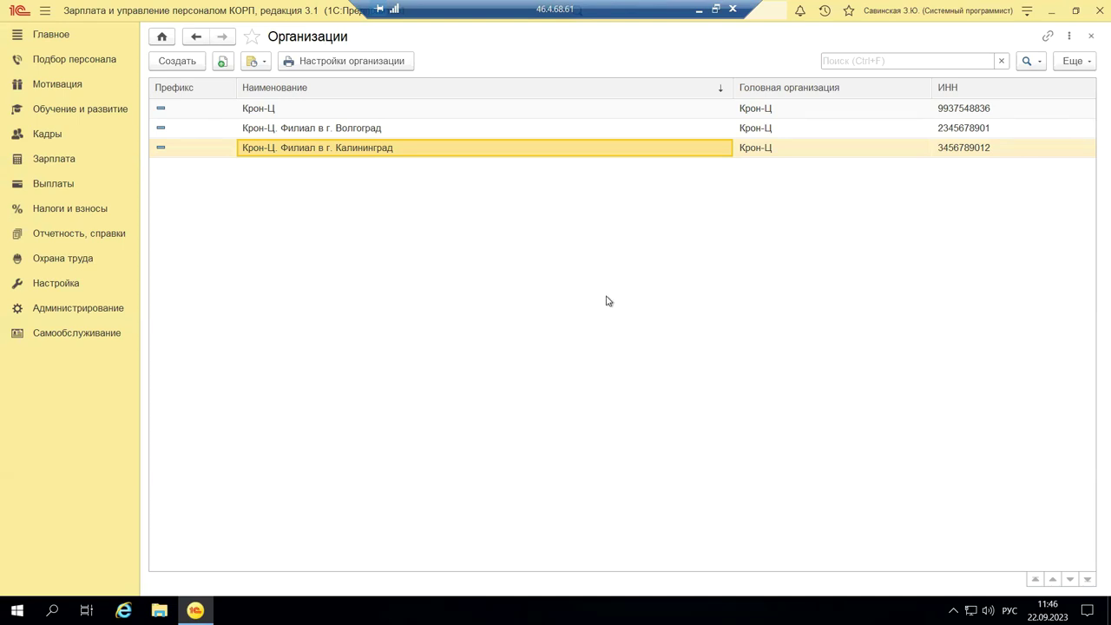
{"action": "left_click", "coordinate": [1091, 36]}
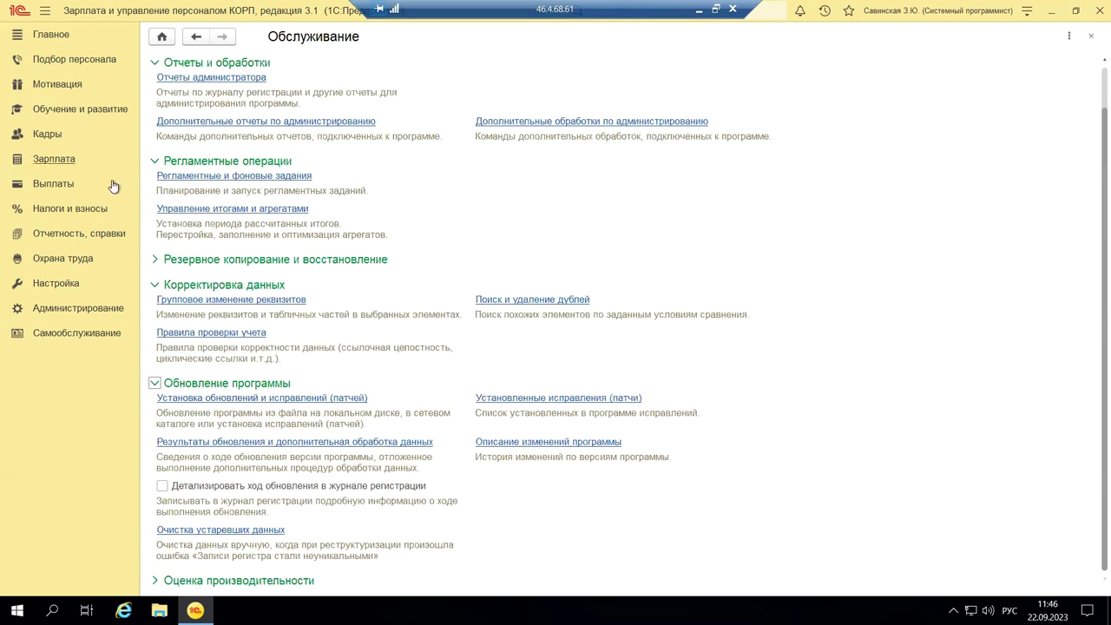
Step: Examine the "Расчет зарплаты" settings from the payroll usage option through to the НДФЛ and contributions options
{"action": "left_click", "coordinate": [69, 285]}
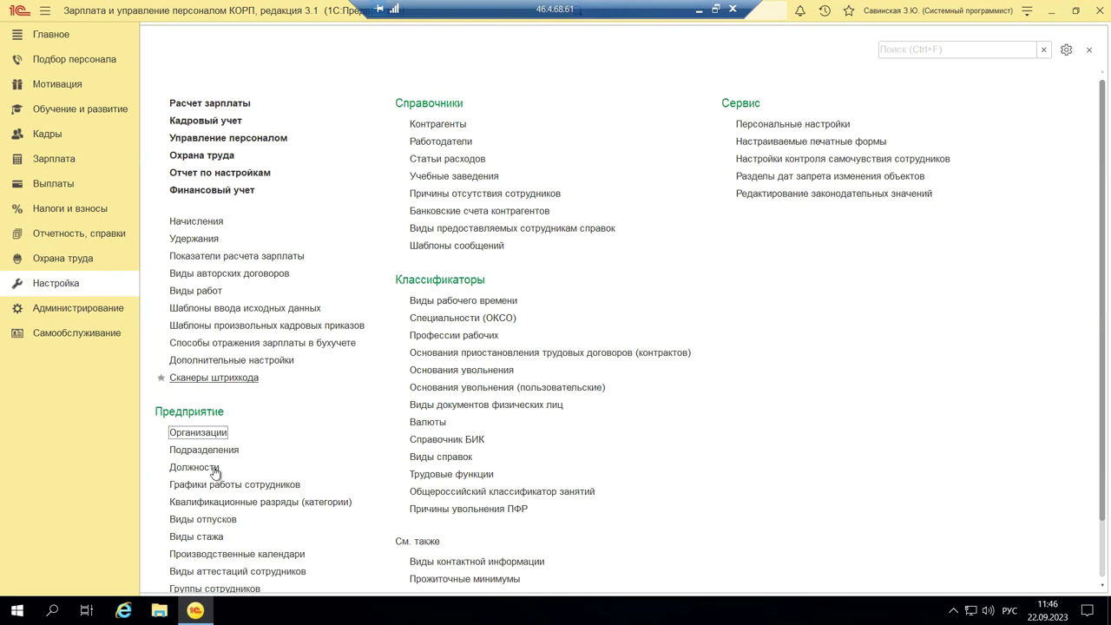
{"action": "left_click", "coordinate": [189, 103]}
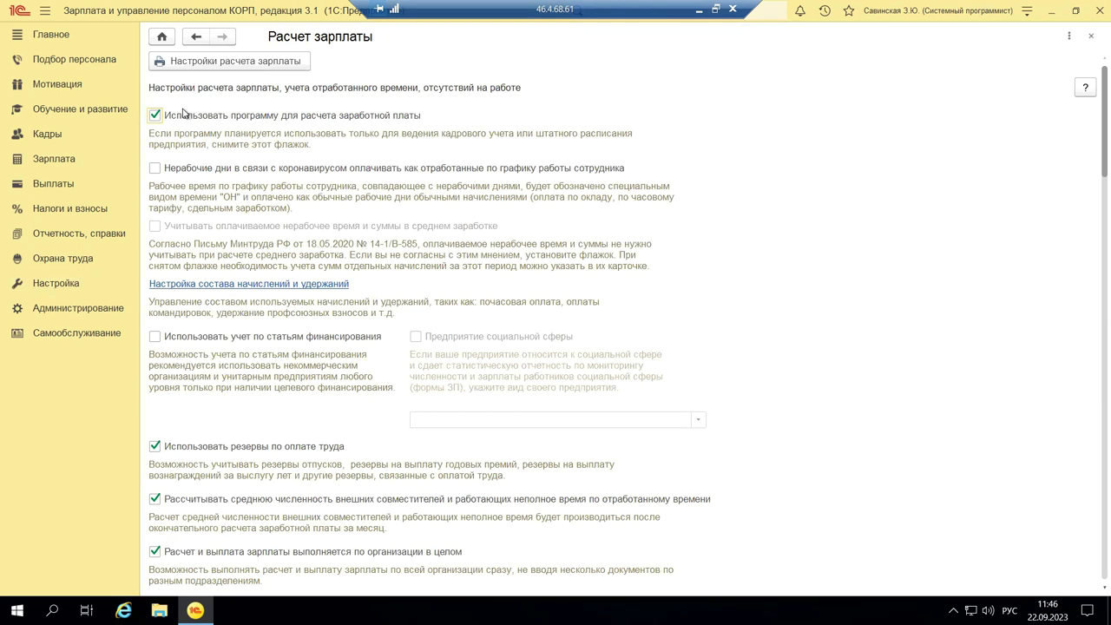
{"action": "scroll", "coordinate": [262, 360], "scroll_direction": "down", "scroll_amount": 2}
{"action": "scroll", "coordinate": [262, 360], "scroll_direction": "down", "scroll_amount": 10}
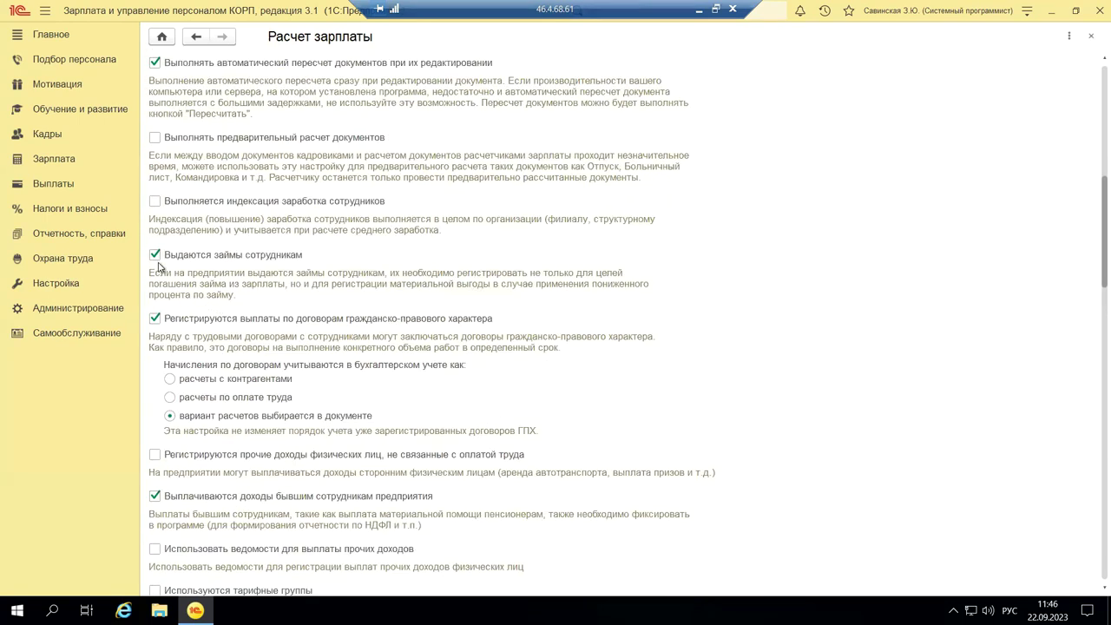
{"action": "scroll", "coordinate": [214, 341], "scroll_direction": "down", "scroll_amount": 10}
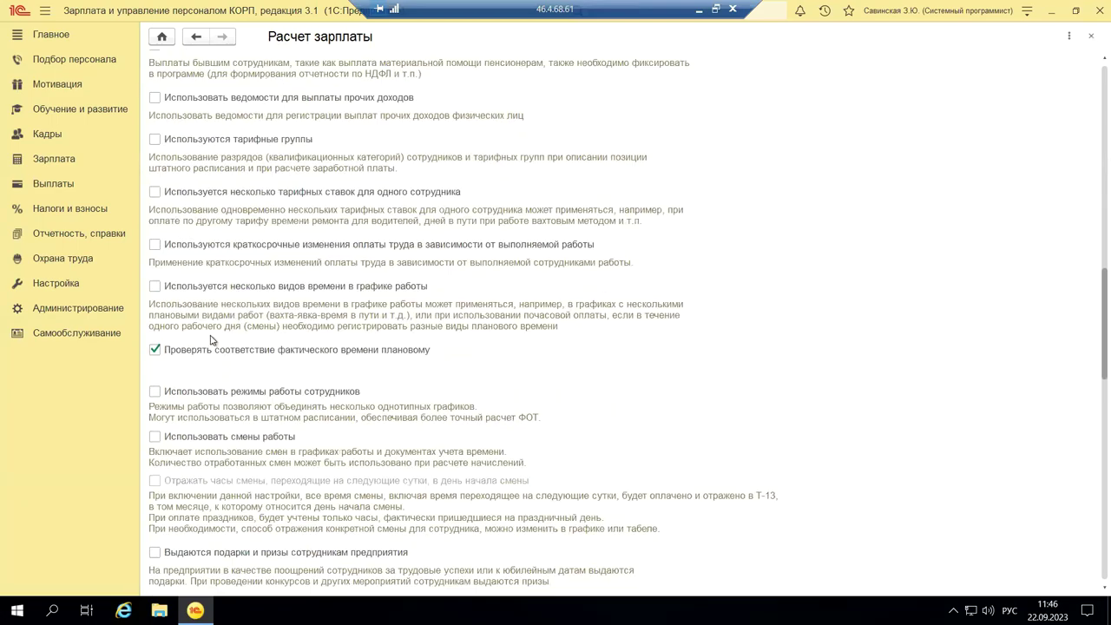
{"action": "scroll", "coordinate": [206, 335], "scroll_direction": "down", "scroll_amount": 10}
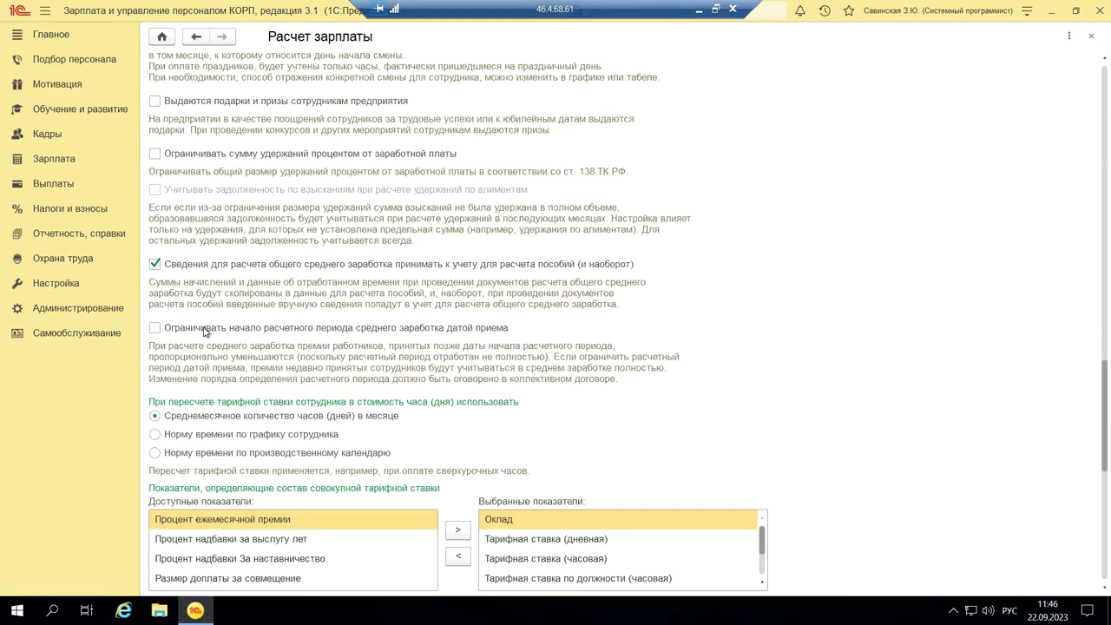
{"action": "scroll", "coordinate": [204, 332], "scroll_direction": "down", "scroll_amount": 12}
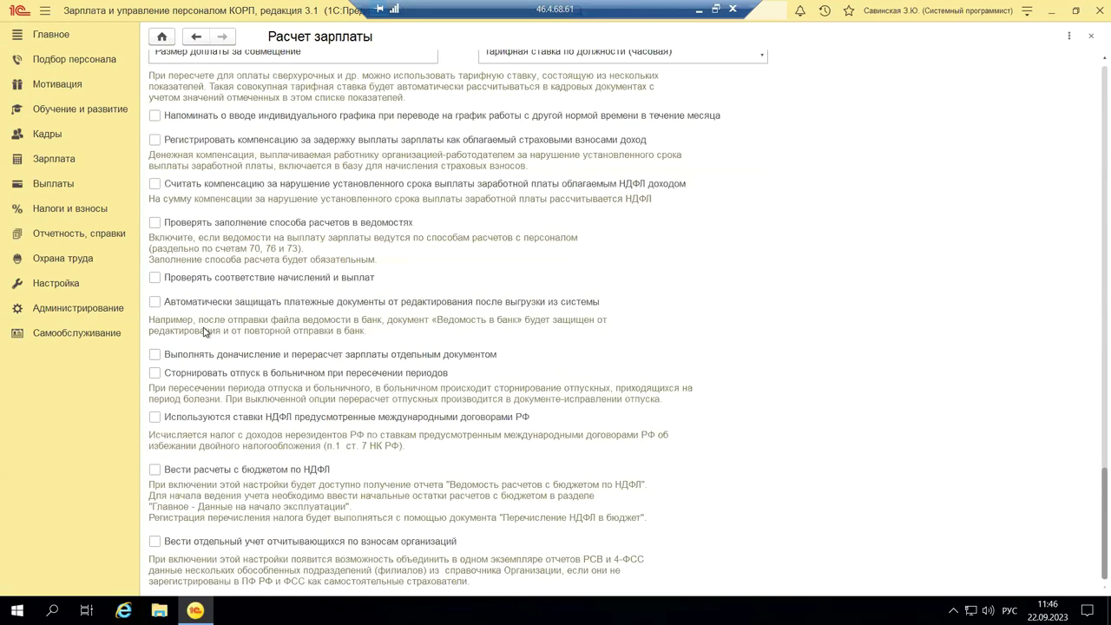
Step: Close the "Расчет зарплаты", "Обслуживание" and "Расчеты и выплаты" forms to return to the start page
{"action": "left_click", "coordinate": [1094, 36]}
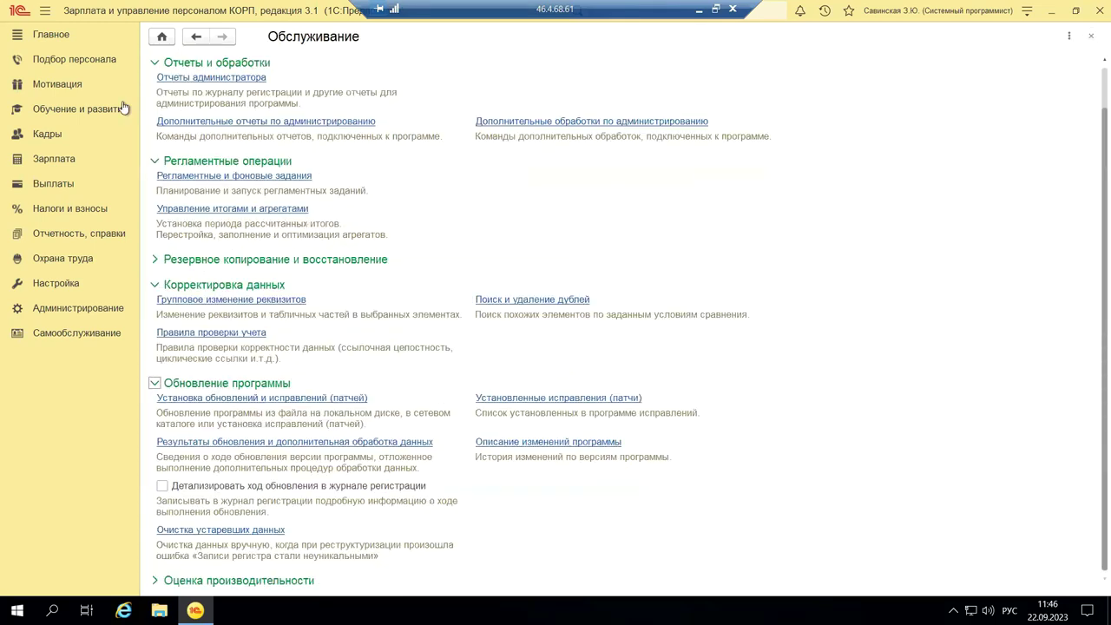
{"action": "left_click", "coordinate": [1094, 36]}
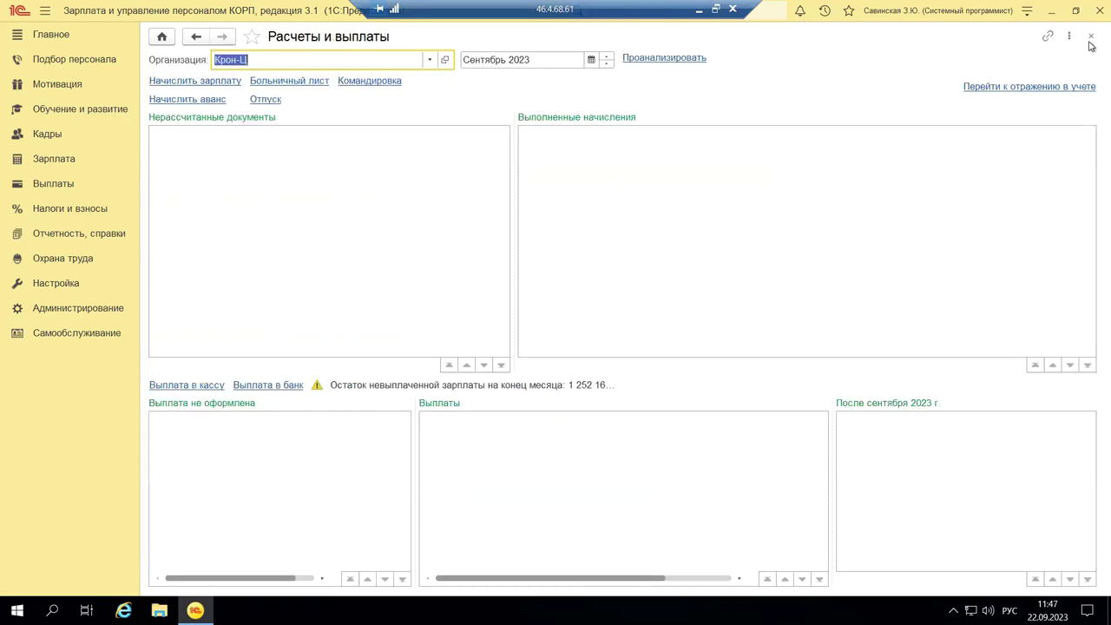
{"action": "left_click", "coordinate": [1092, 35]}
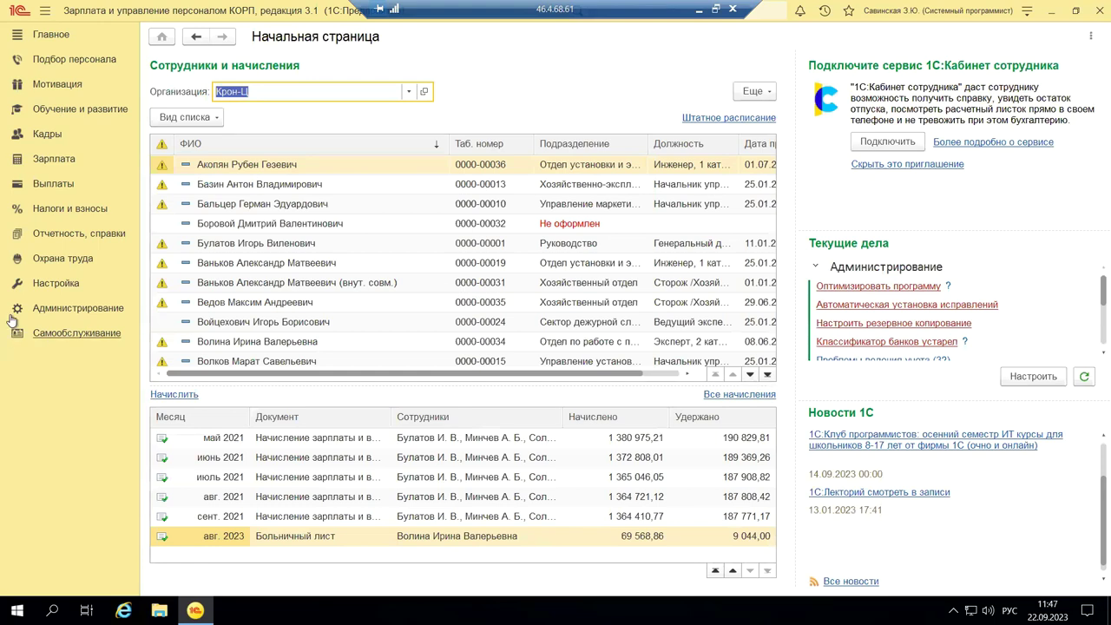
Step: Examine the "Кадровый учет" settings and the options in "Настройка штатного расписания", leaving the staffing settings without applying changes
{"action": "left_click", "coordinate": [56, 285]}
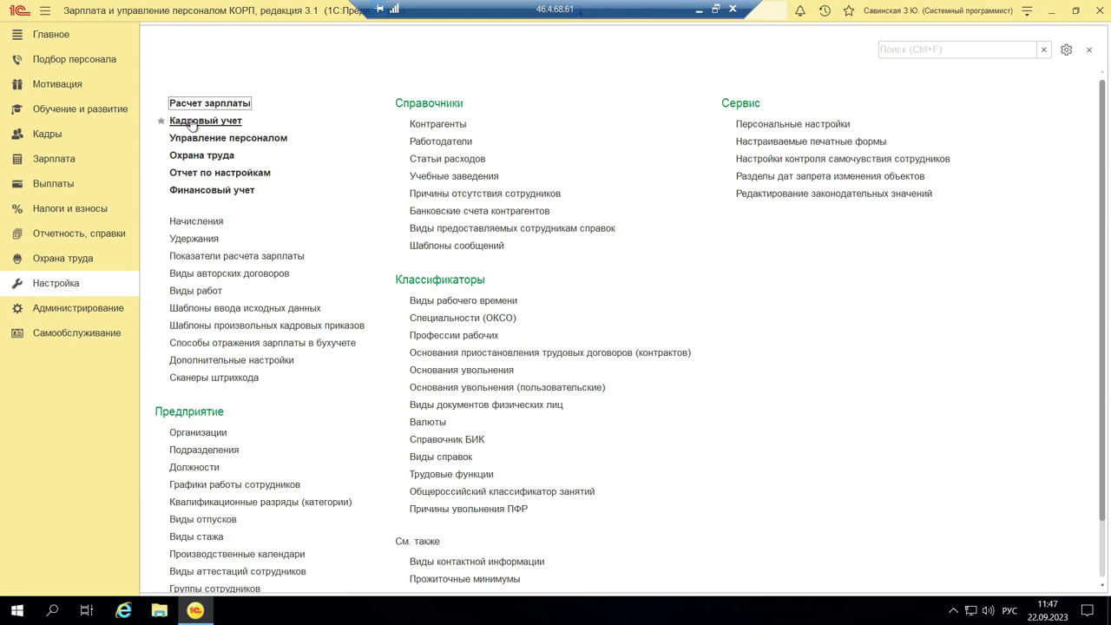
{"action": "left_click", "coordinate": [192, 123]}
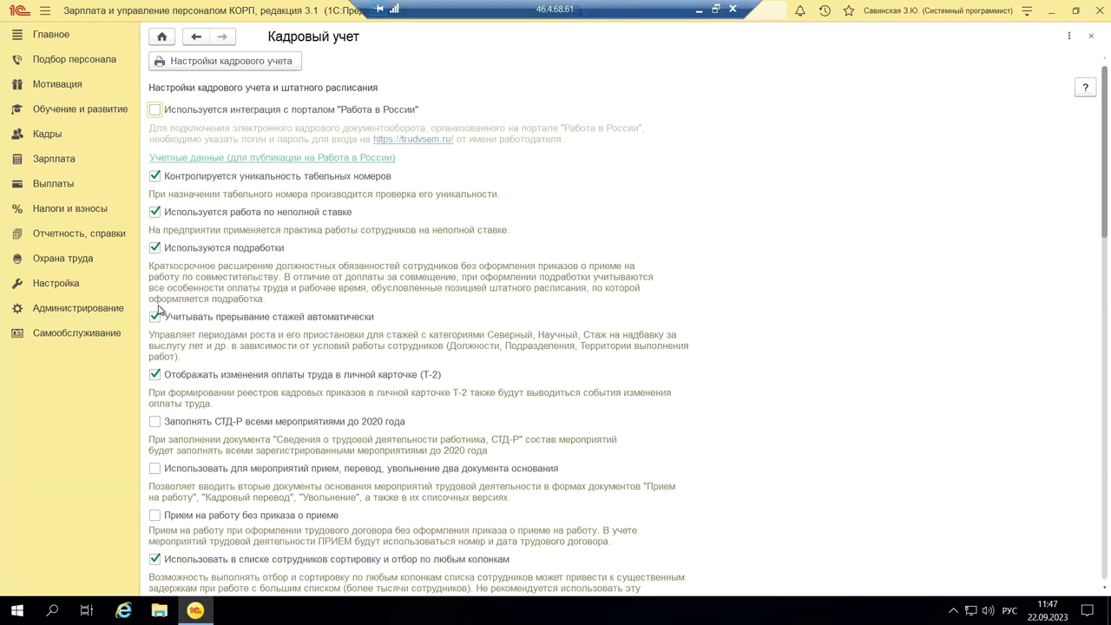
{"action": "scroll", "coordinate": [252, 377], "scroll_direction": "down", "scroll_amount": 5}
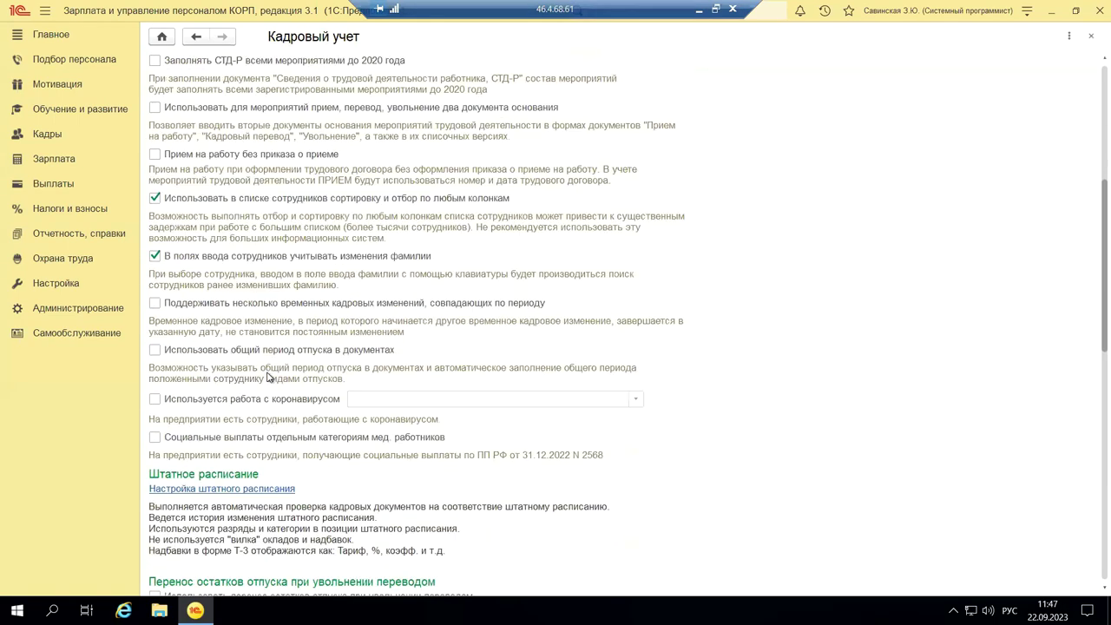
{"action": "scroll", "coordinate": [269, 372], "scroll_direction": "down", "scroll_amount": 1}
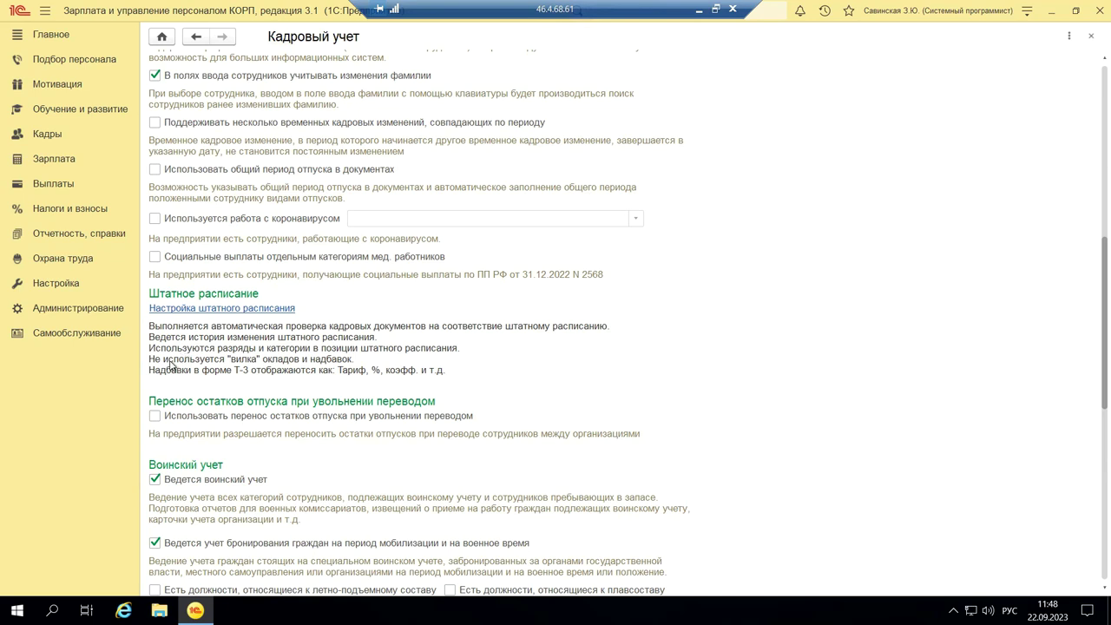
{"action": "left_click", "coordinate": [152, 309]}
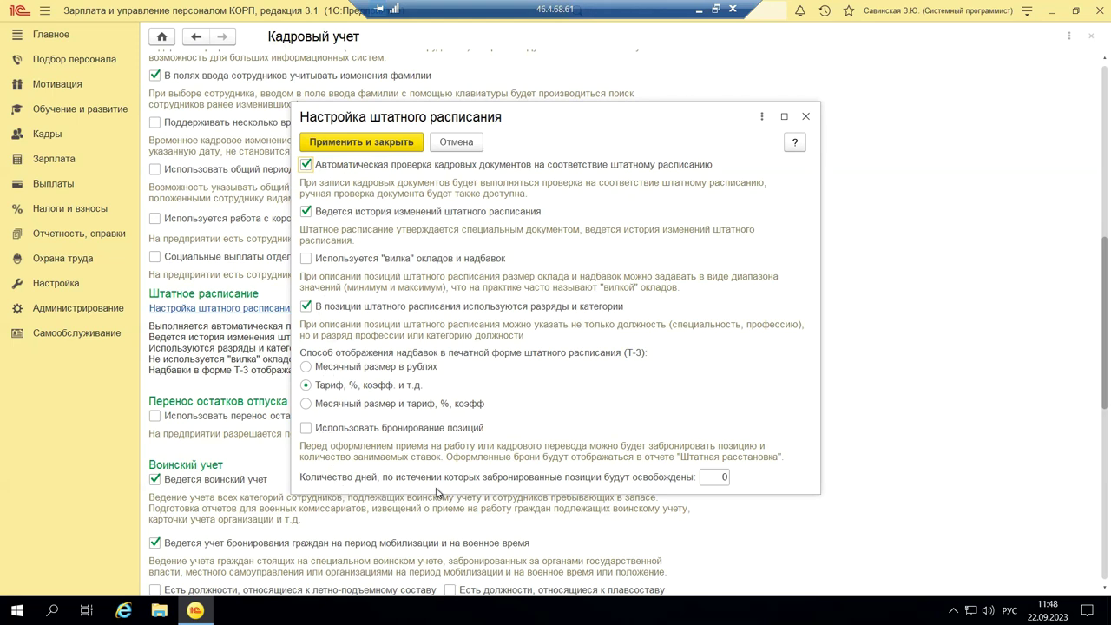
{"action": "left_click", "coordinate": [805, 116]}
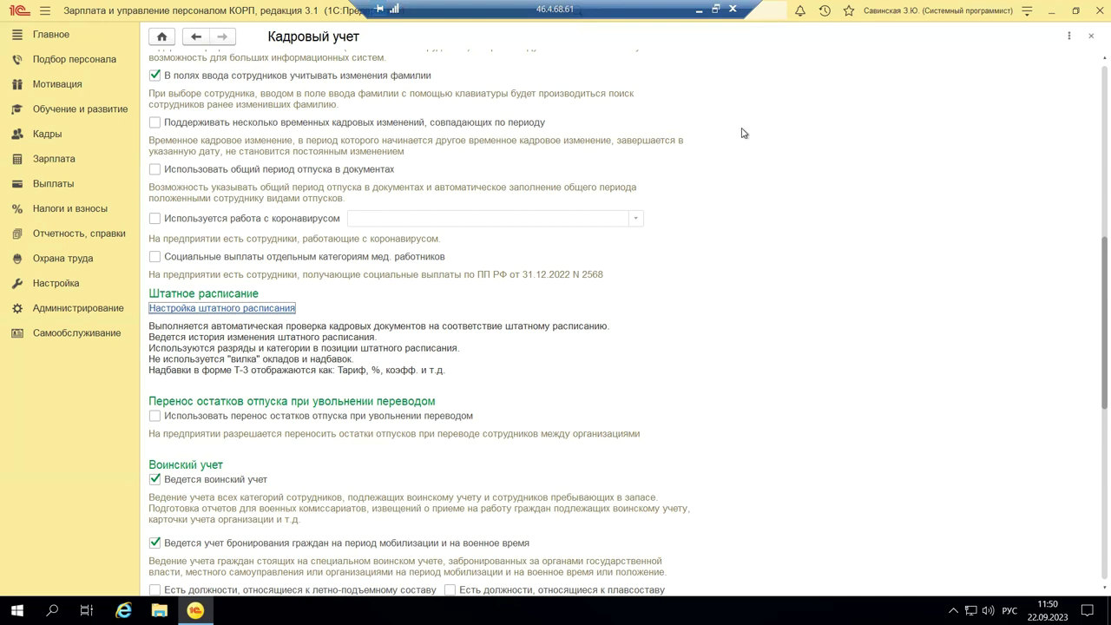
Step: Examine the "Управление персоналом" settings from the organizational structure and grades through recruiting to employee benefits, and close the form
{"action": "left_click", "coordinate": [69, 287]}
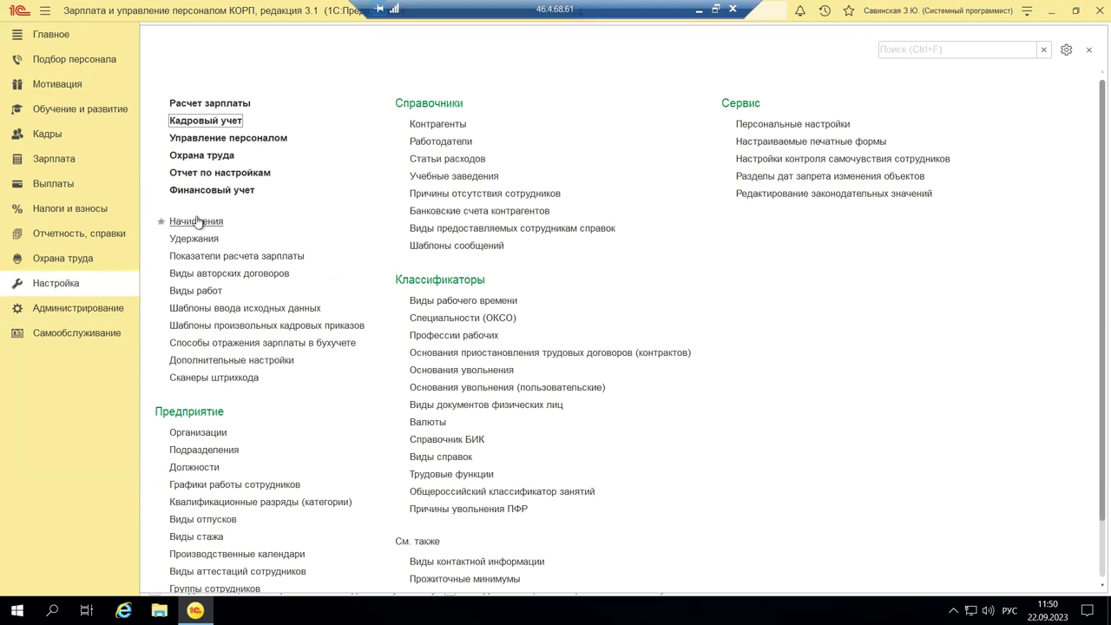
{"action": "left_click", "coordinate": [192, 143]}
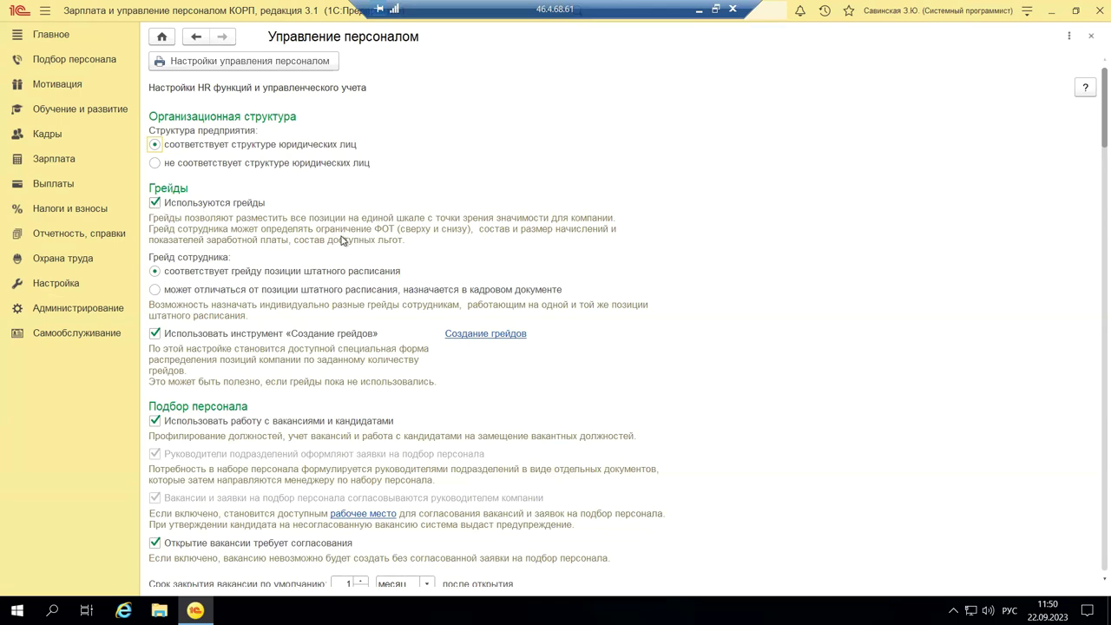
{"action": "scroll", "coordinate": [343, 240], "scroll_direction": "down", "scroll_amount": 5}
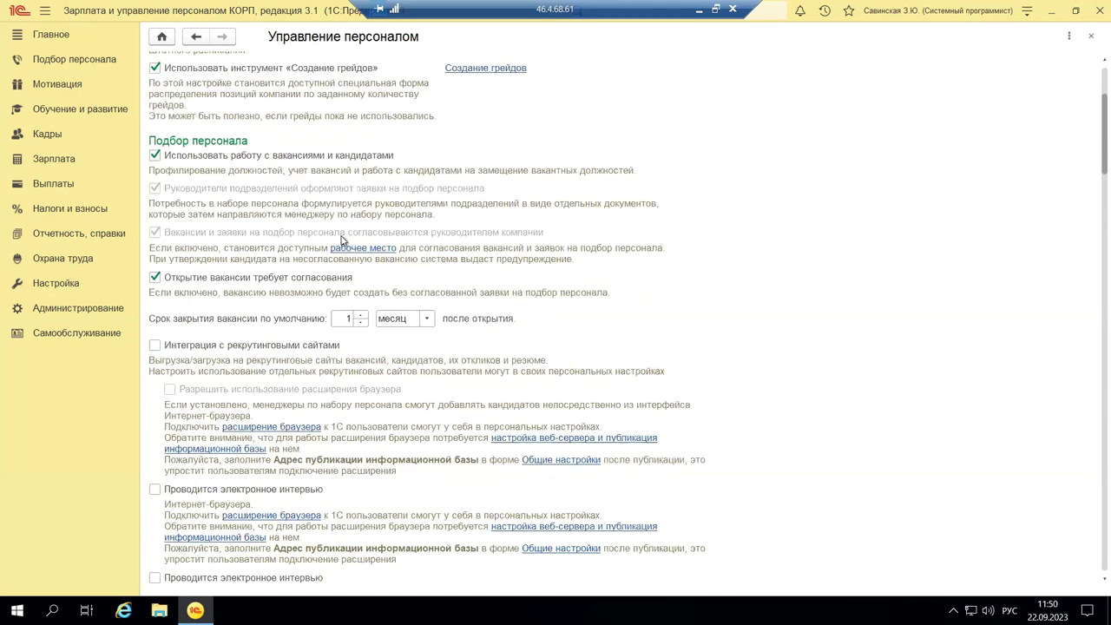
{"action": "scroll", "coordinate": [343, 240], "scroll_direction": "down", "scroll_amount": 2}
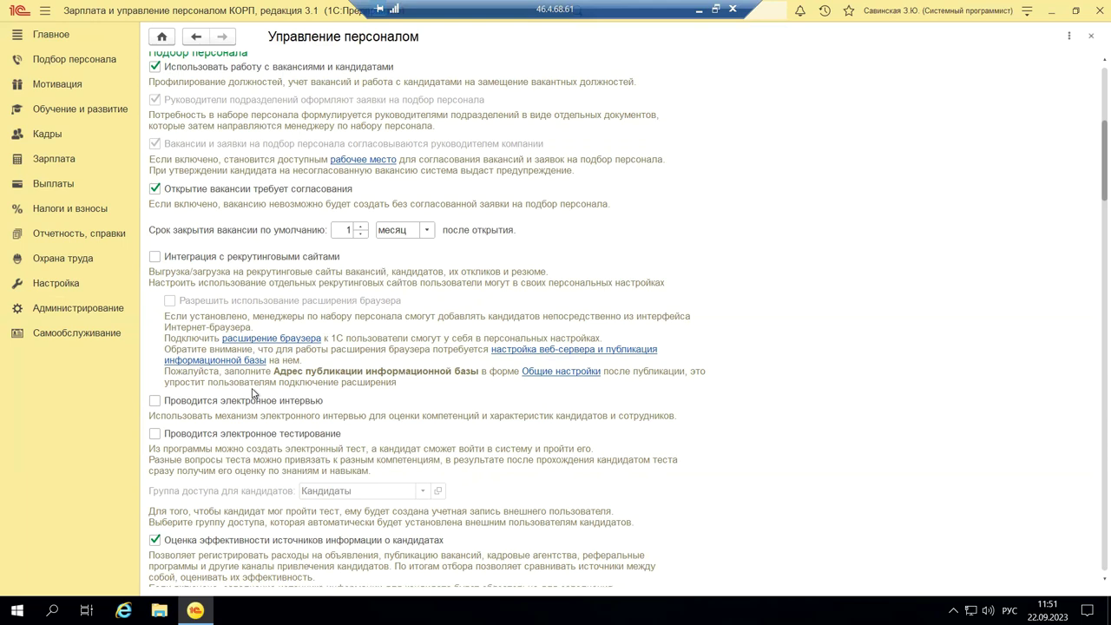
{"action": "scroll", "coordinate": [252, 393], "scroll_direction": "down", "scroll_amount": 10}
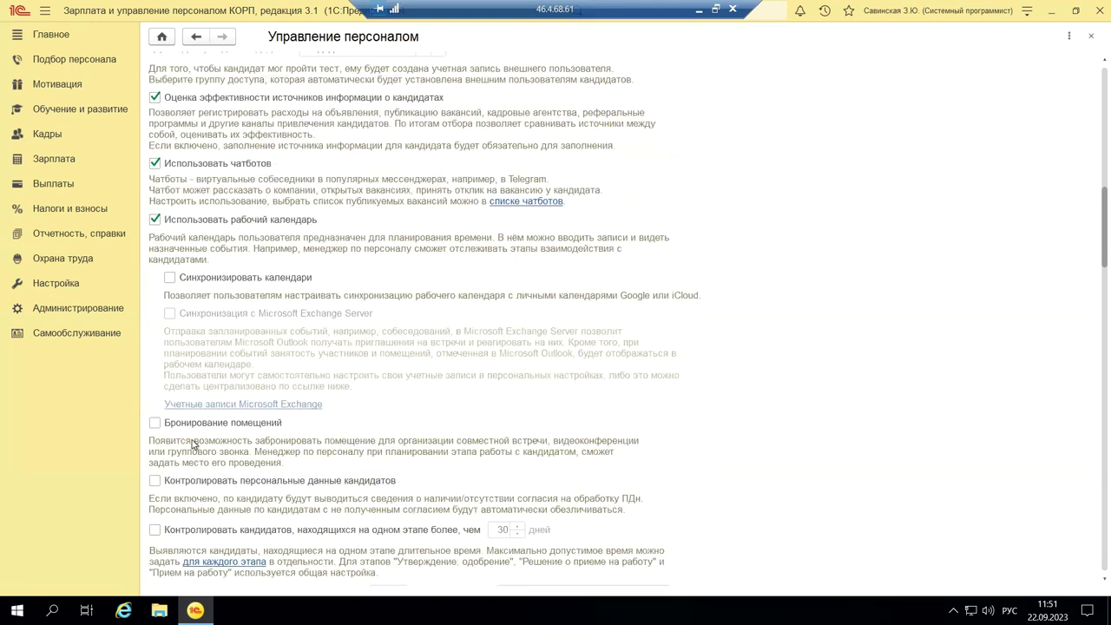
{"action": "scroll", "coordinate": [232, 418], "scroll_direction": "down", "scroll_amount": 10}
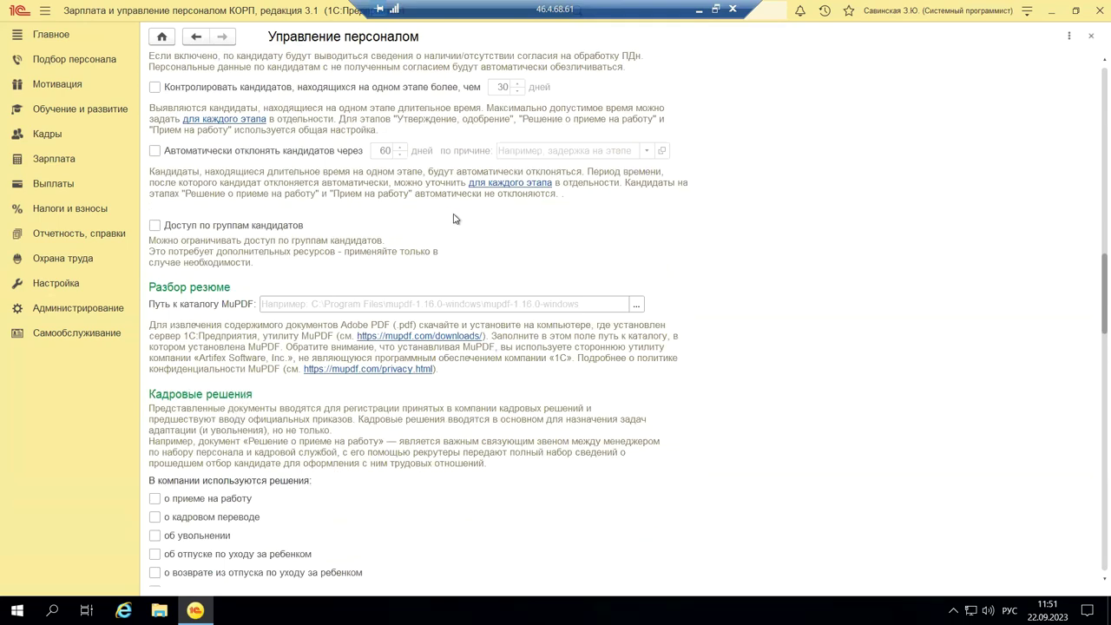
{"action": "scroll", "coordinate": [521, 174], "scroll_direction": "down", "scroll_amount": 8}
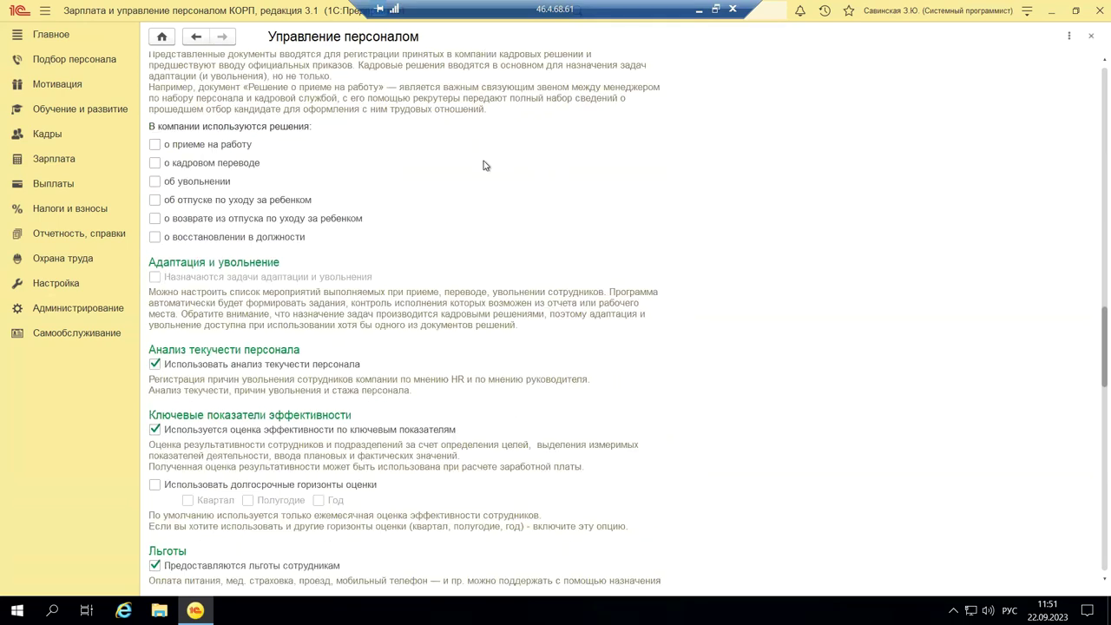
{"action": "left_click", "coordinate": [1092, 38]}
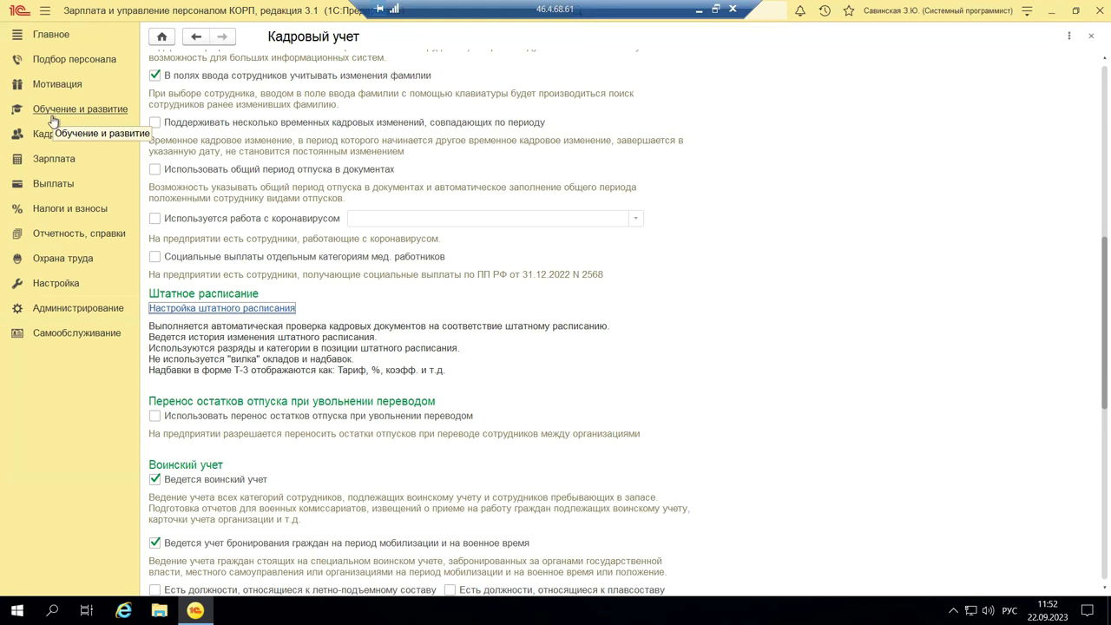
Step: Examine the "Кадровый учет" settings for vacation-balance transfer, military records and employee attestations, and close the form
{"action": "left_click", "coordinate": [41, 287]}
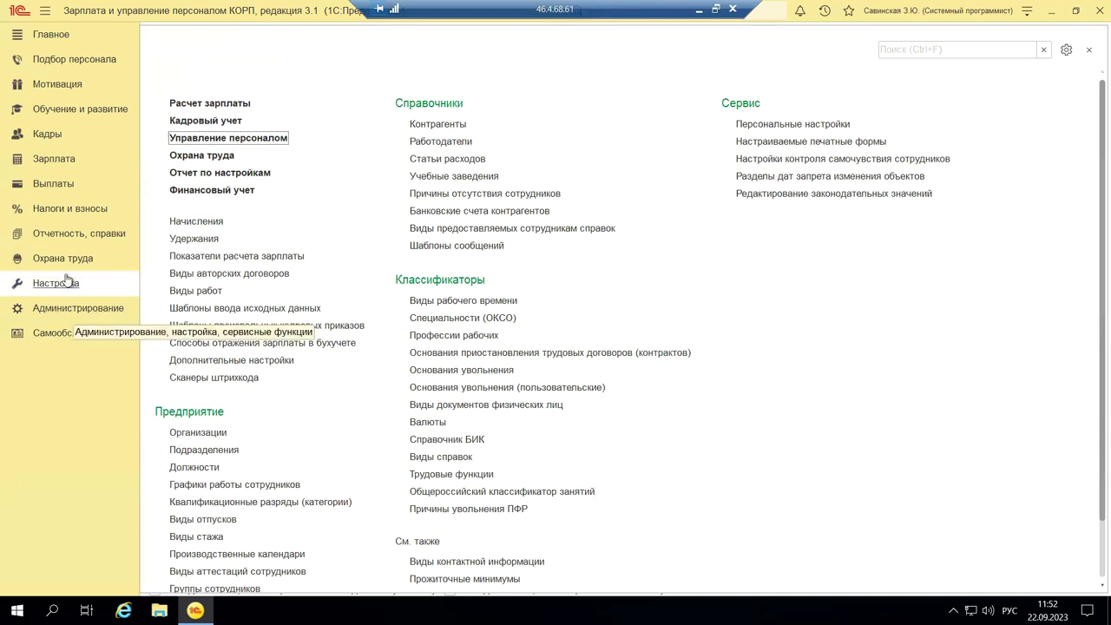
{"action": "left_click", "coordinate": [199, 123]}
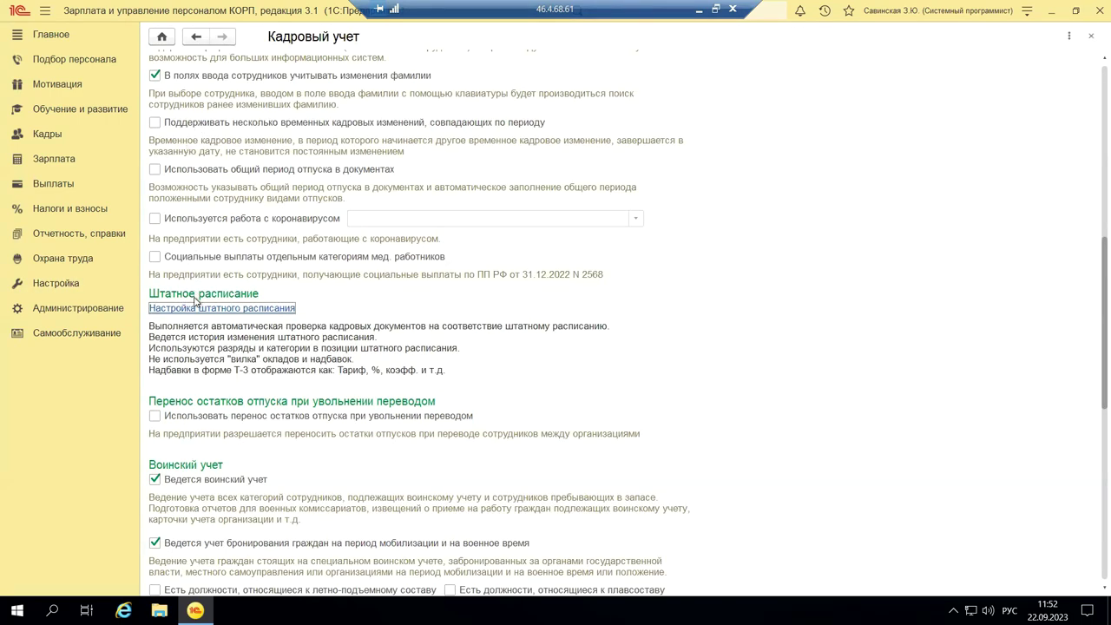
{"action": "scroll", "coordinate": [196, 302], "scroll_direction": "down", "scroll_amount": 4}
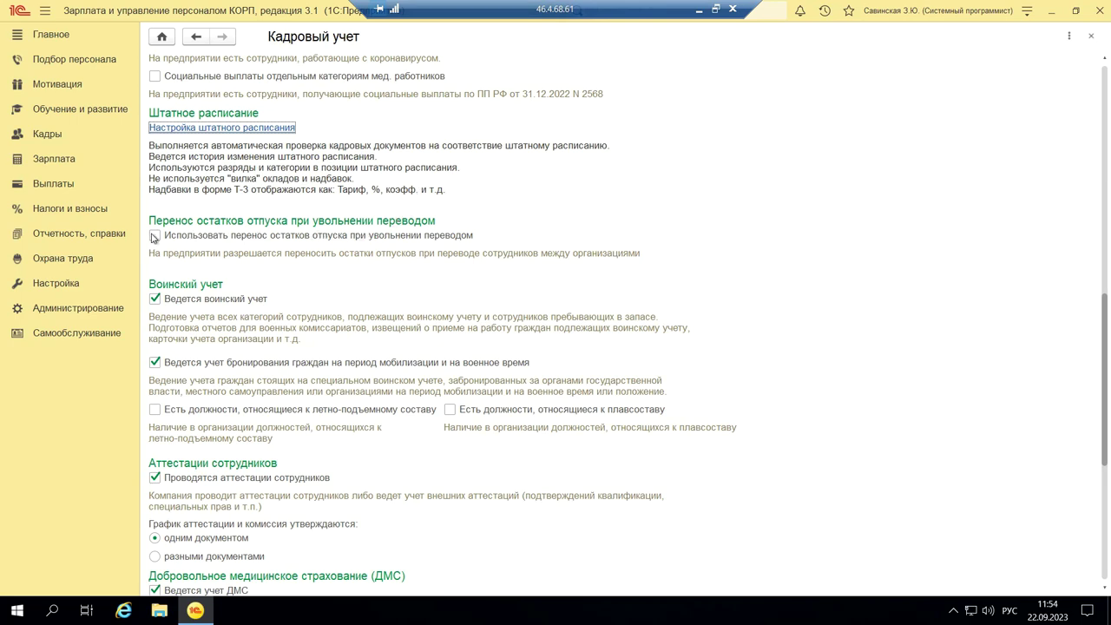
{"action": "left_click", "coordinate": [1091, 36]}
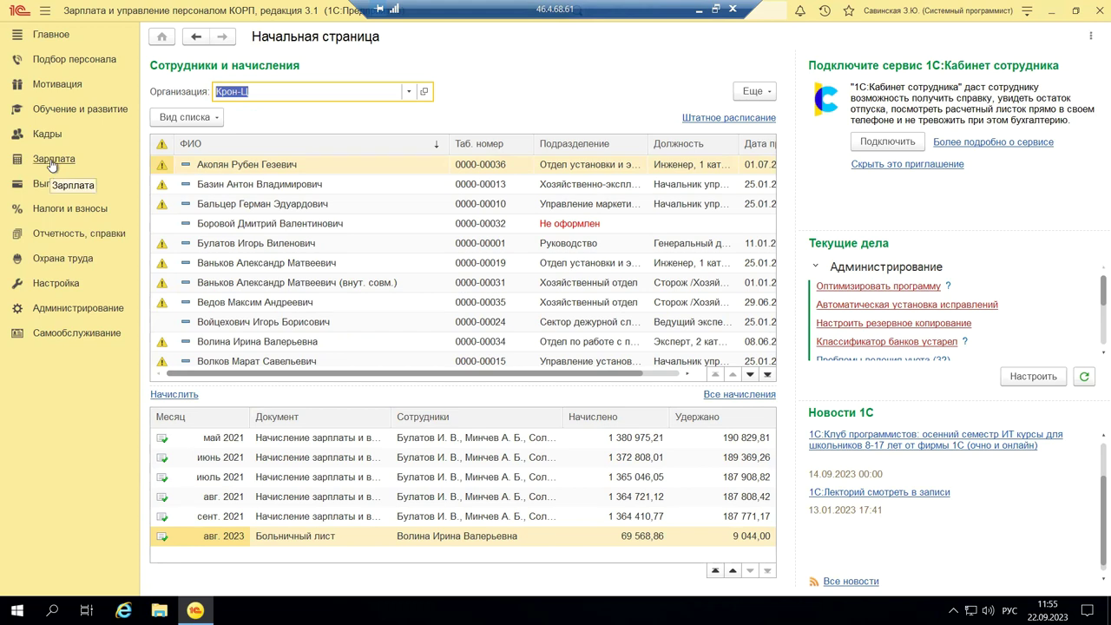
Step: Review the "Управление персоналом" settings again down to "Разбор резюме" and "Кадровые решения", and return to the start page
{"action": "left_click", "coordinate": [51, 285]}
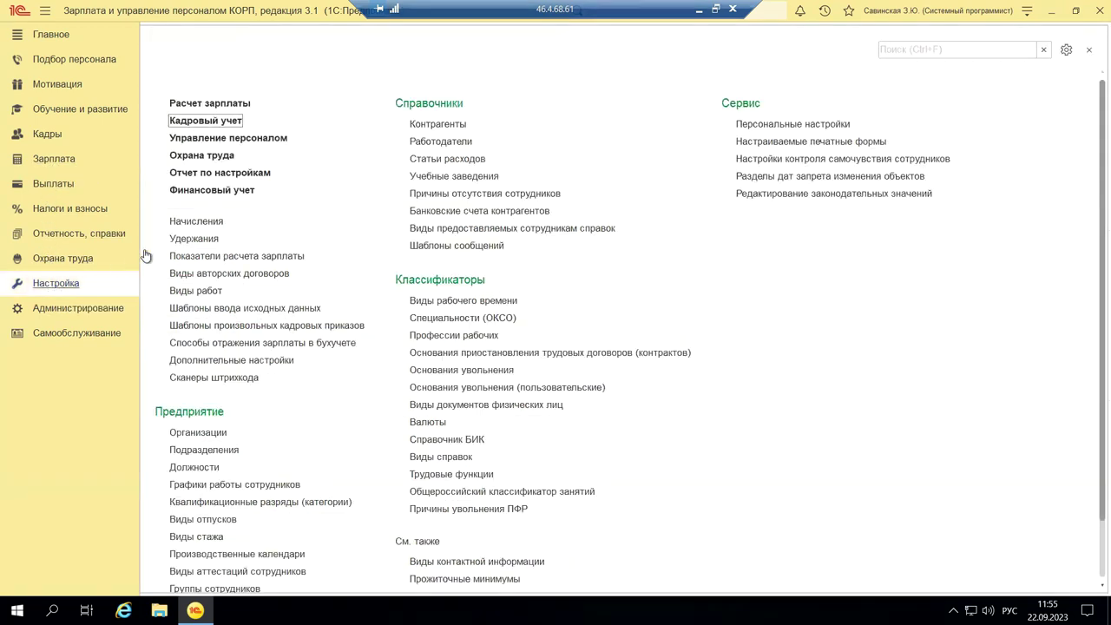
{"action": "left_click", "coordinate": [209, 139]}
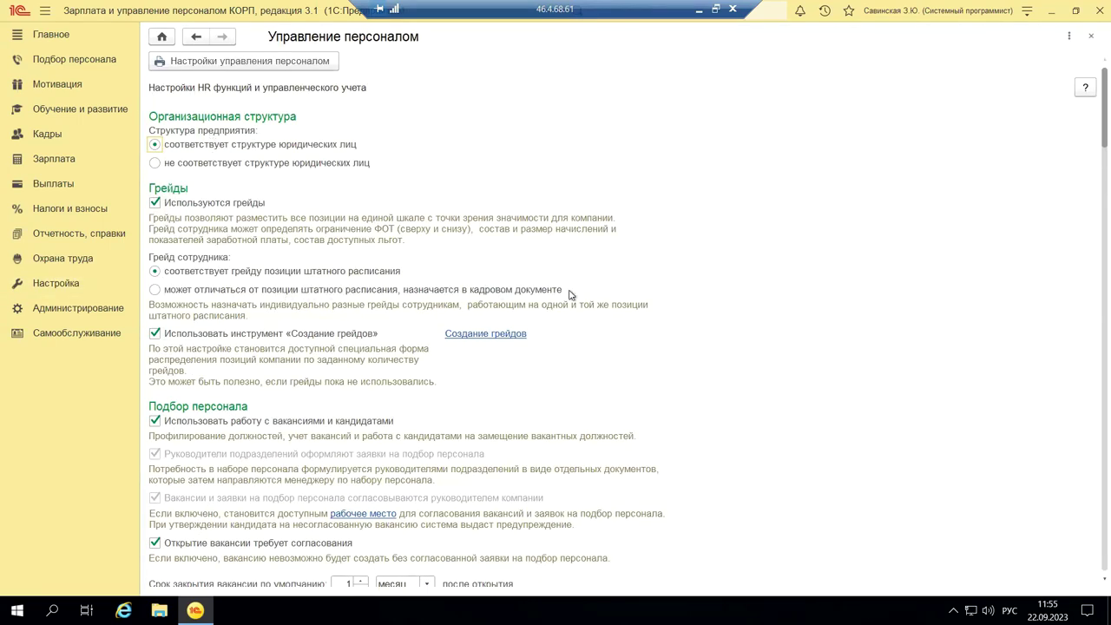
{"action": "scroll", "coordinate": [570, 295], "scroll_direction": "down", "scroll_amount": 5}
{"action": "scroll", "coordinate": [571, 295], "scroll_direction": "down", "scroll_amount": 8}
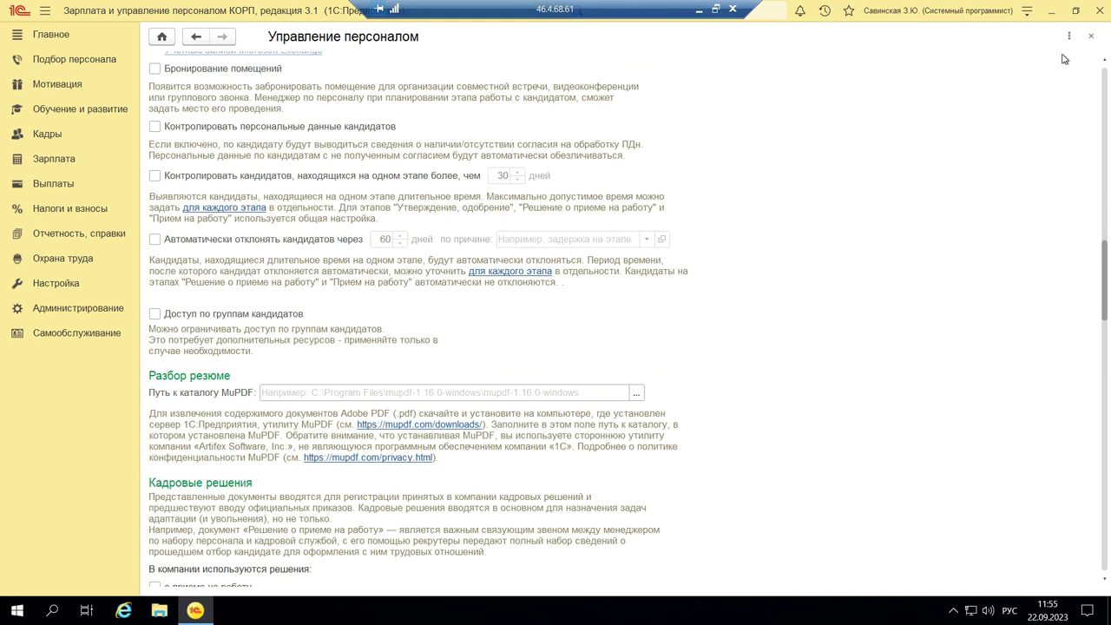
{"action": "left_click", "coordinate": [1092, 40]}
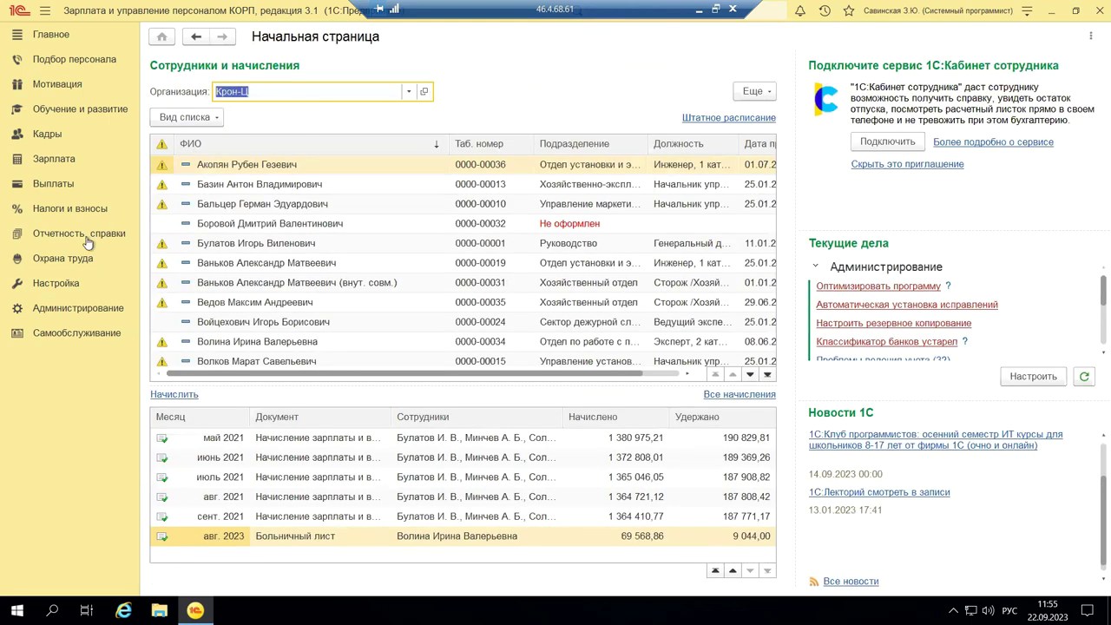
Step: Enable "Вести учет несчастных случаев на производстве" in the "Охрана труда" settings and close the form
{"action": "left_click", "coordinate": [73, 290]}
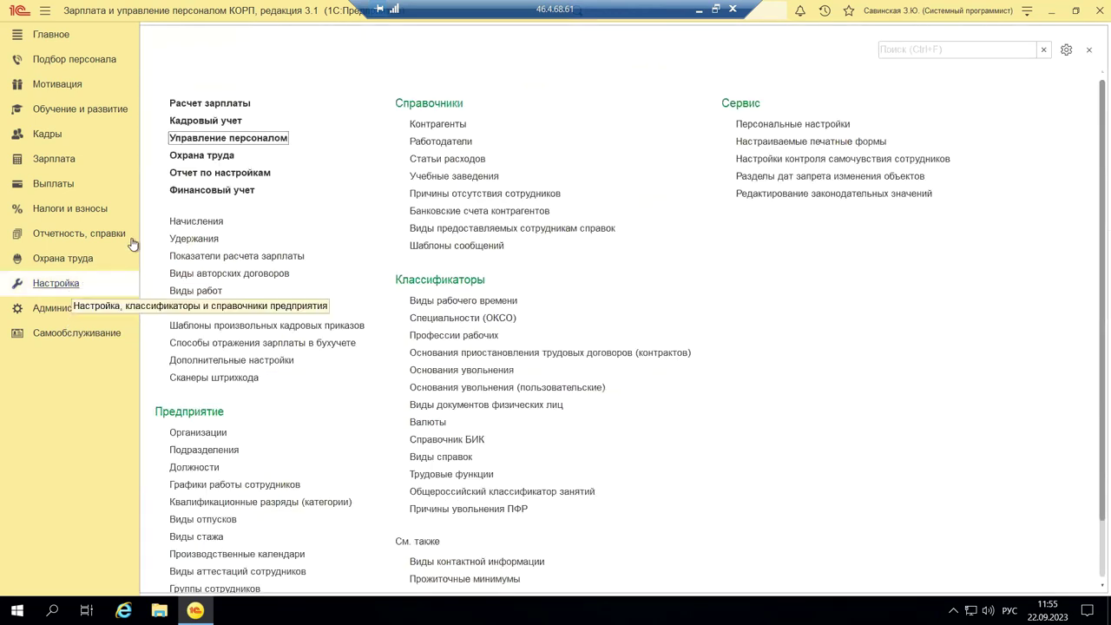
{"action": "left_click", "coordinate": [200, 156]}
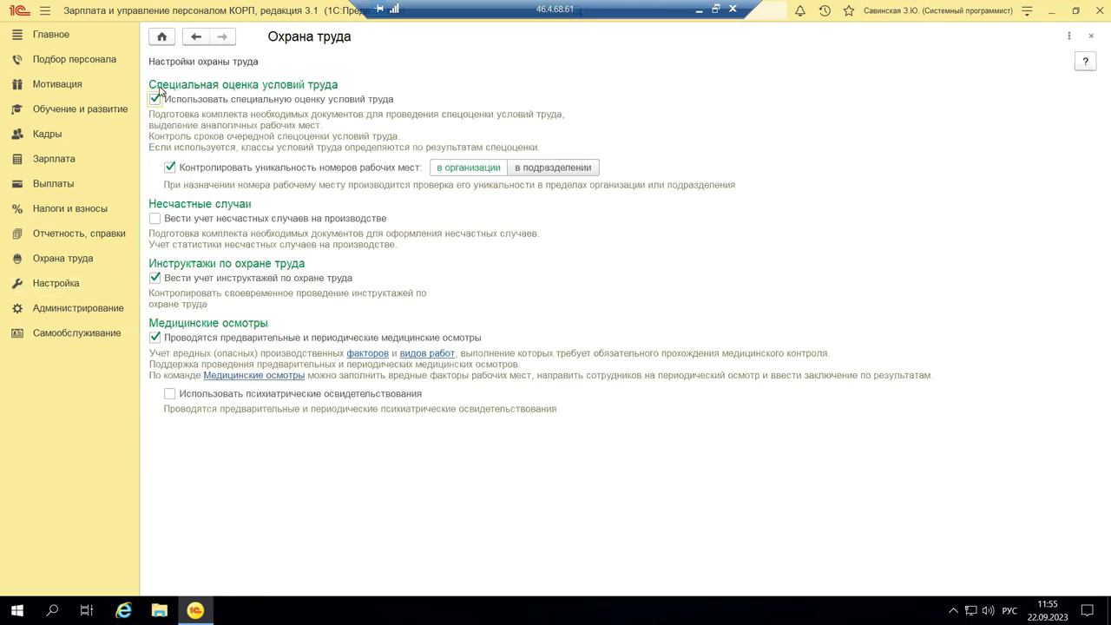
{"action": "left_click", "coordinate": [154, 219]}
{"action": "left_click", "coordinate": [1092, 35]}
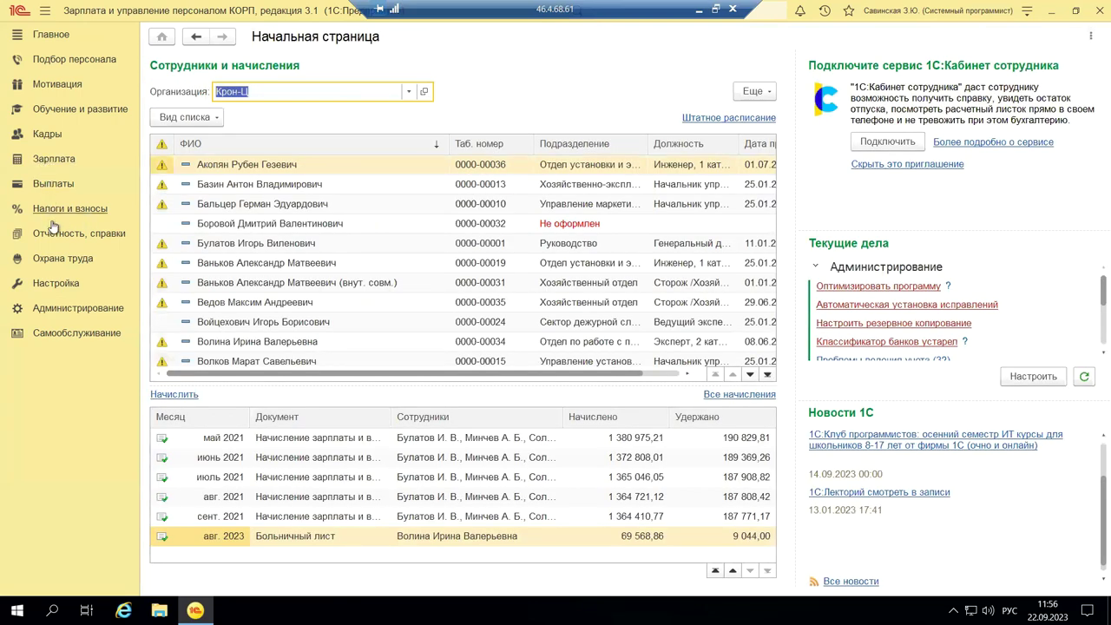
Step: Generate the "Настройки расчета зарплаты и кадрового учета" report for Крон-Ц and review its sections down to "Учетная политика"
{"action": "left_click", "coordinate": [59, 285]}
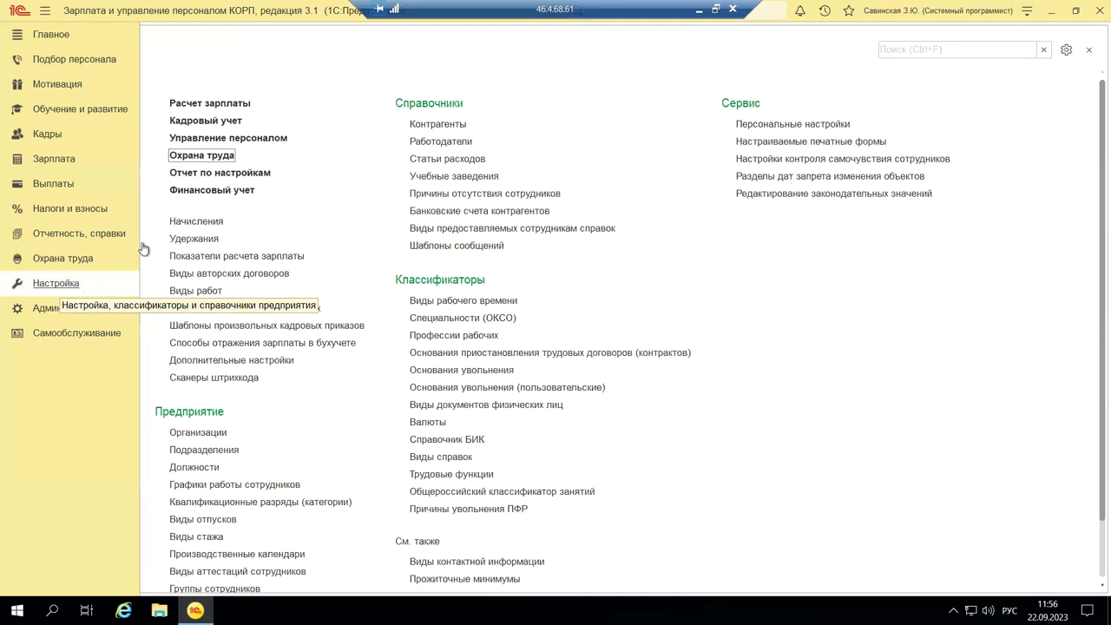
{"action": "left_click", "coordinate": [200, 177]}
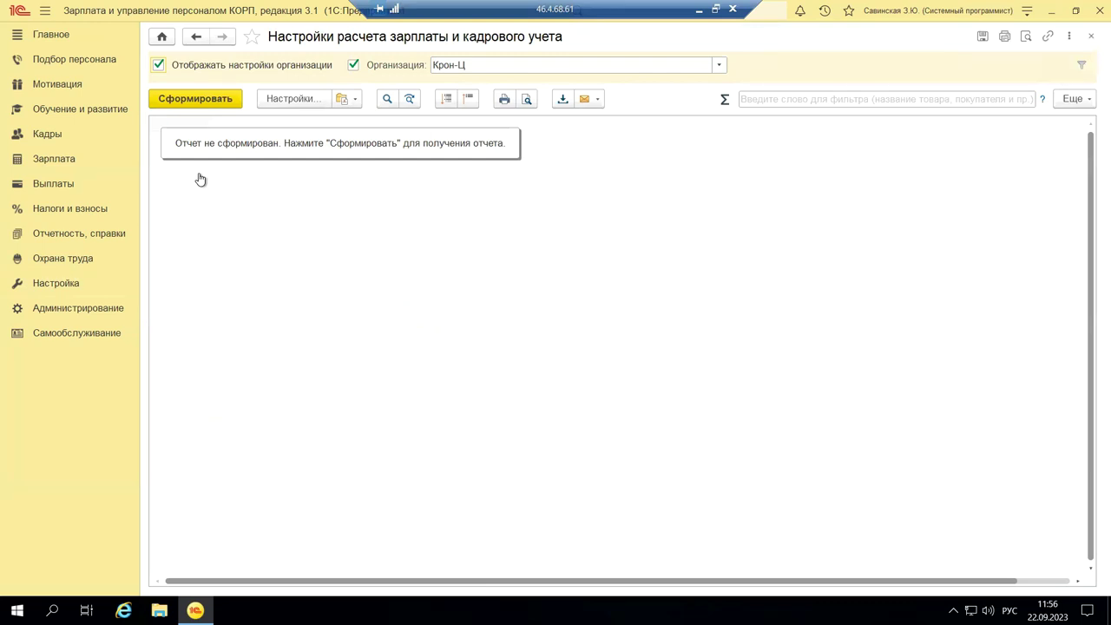
{"action": "left_click", "coordinate": [185, 102]}
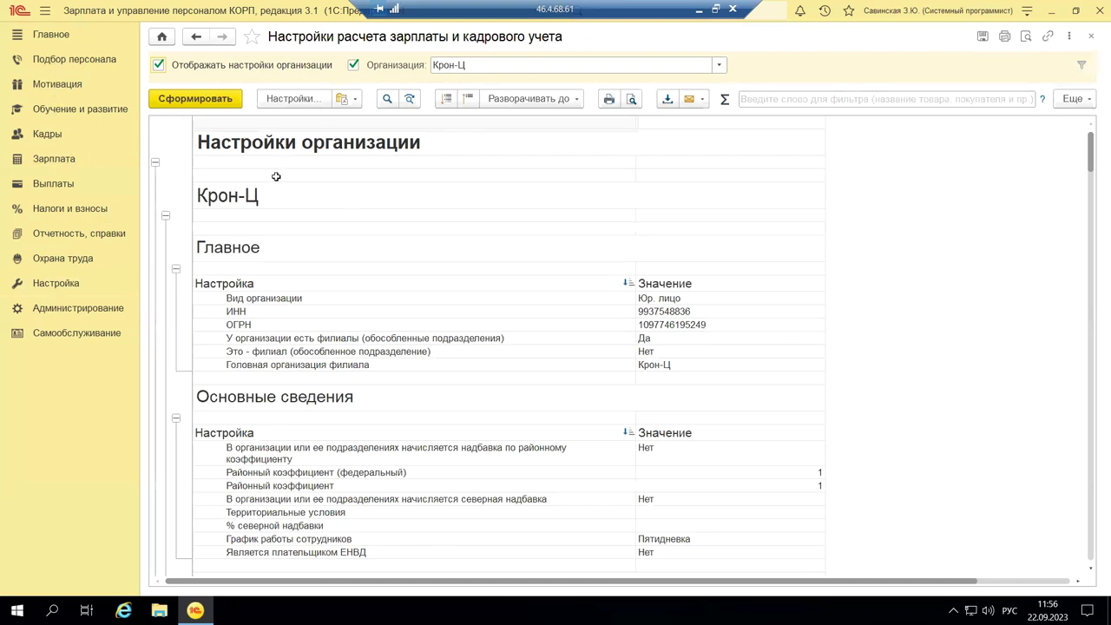
{"action": "scroll", "coordinate": [283, 250], "scroll_direction": "down", "scroll_amount": 1}
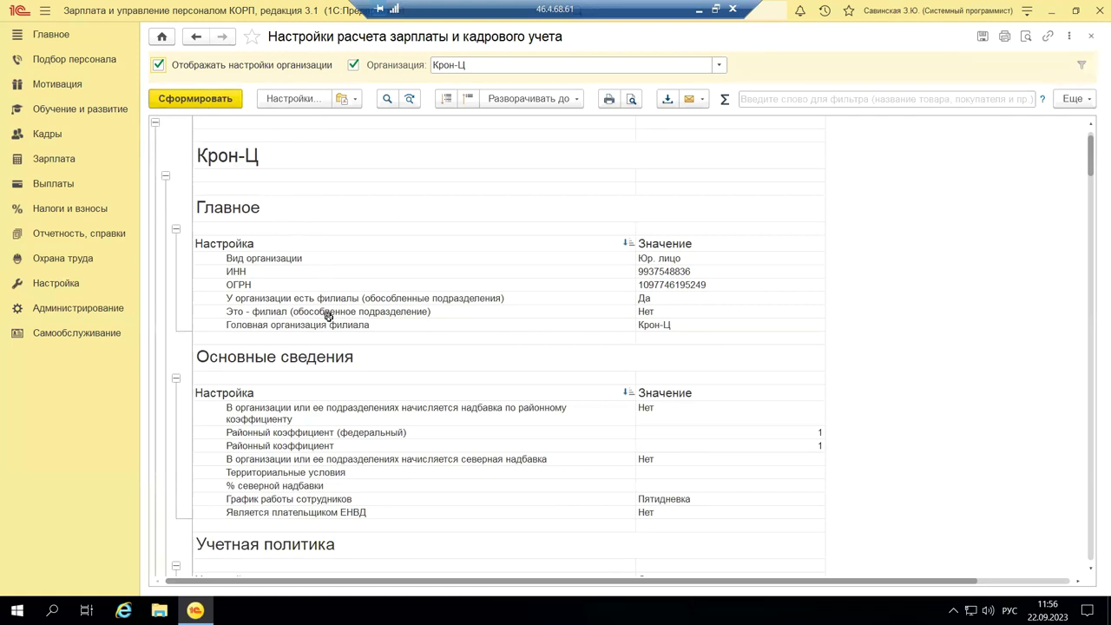
{"action": "scroll", "coordinate": [328, 317], "scroll_direction": "down", "scroll_amount": 4}
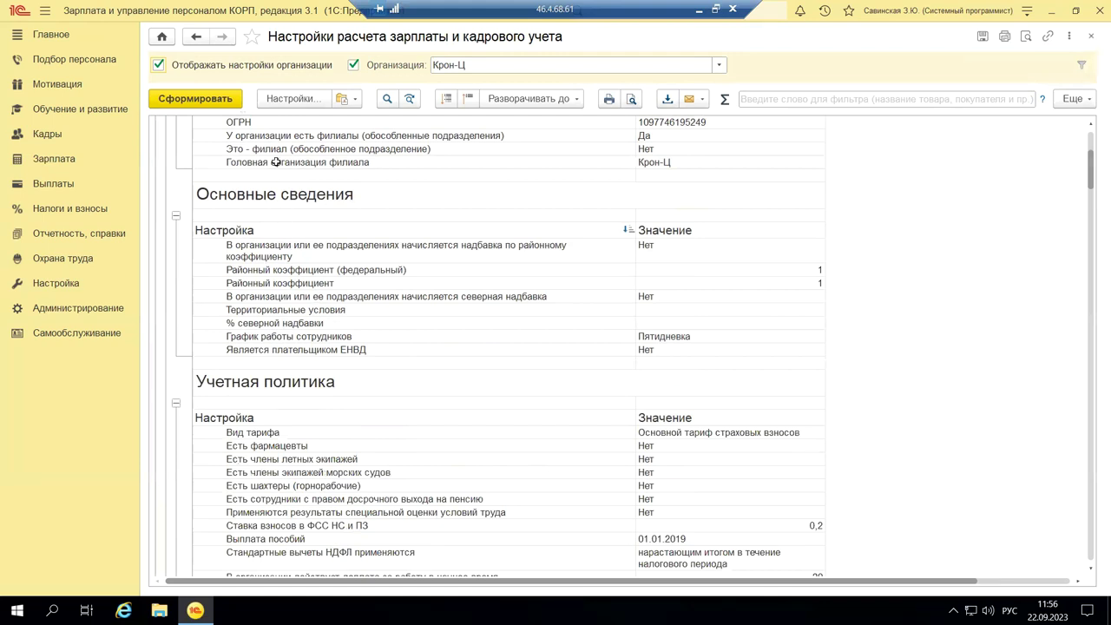
Step: Inspect the report's filter settings in the "Расширенный" view without applying changes, and close the report
{"action": "left_click", "coordinate": [307, 97]}
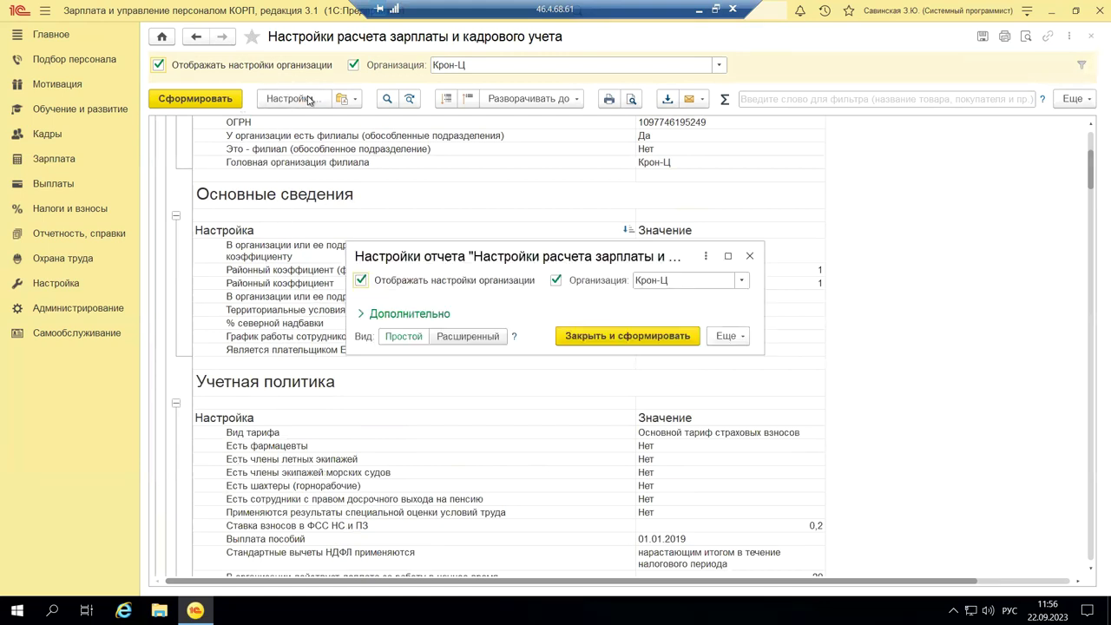
{"action": "left_click", "coordinate": [443, 341]}
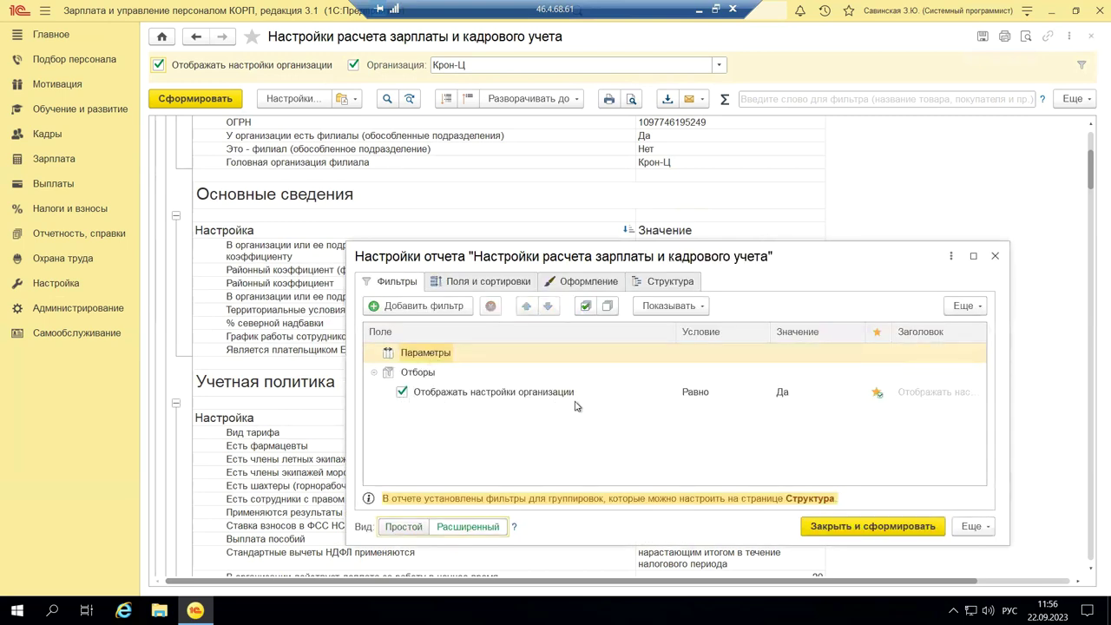
{"action": "left_click", "coordinate": [996, 255]}
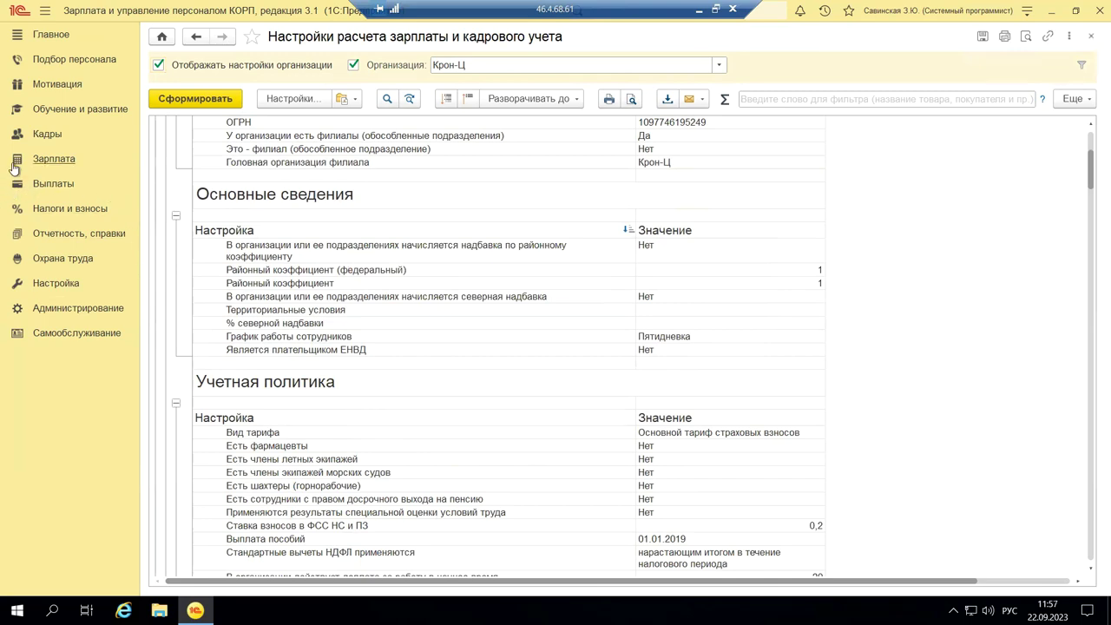
{"action": "left_click", "coordinate": [1092, 35]}
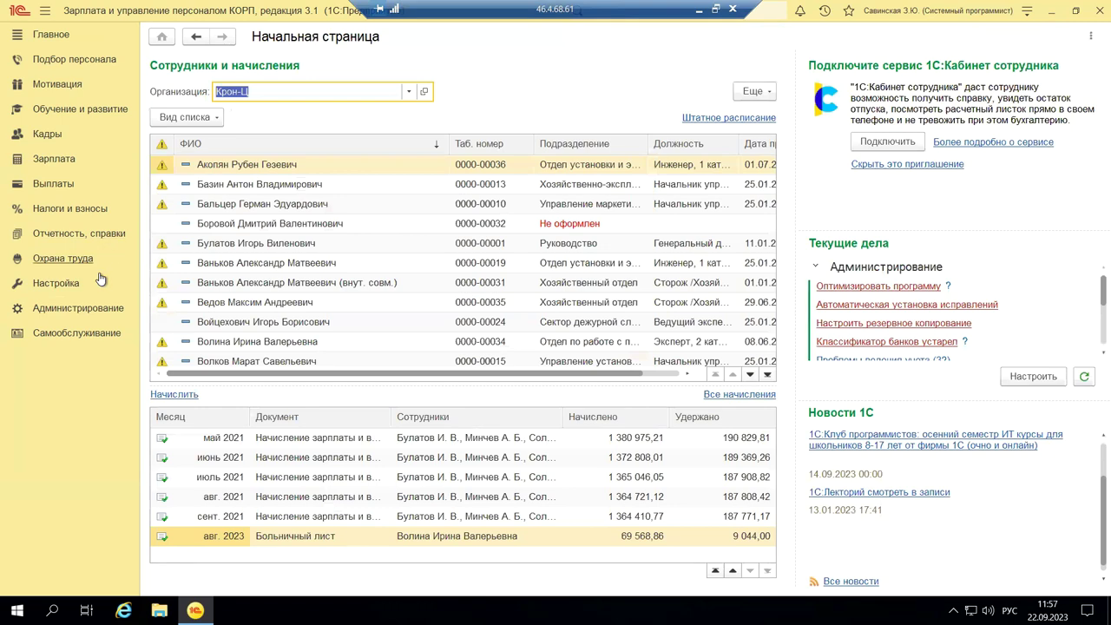
Step: Enable "Вести финансовый учет расходов на персонал" in the "Финансовый учет" settings and close the form
{"action": "left_click", "coordinate": [43, 283]}
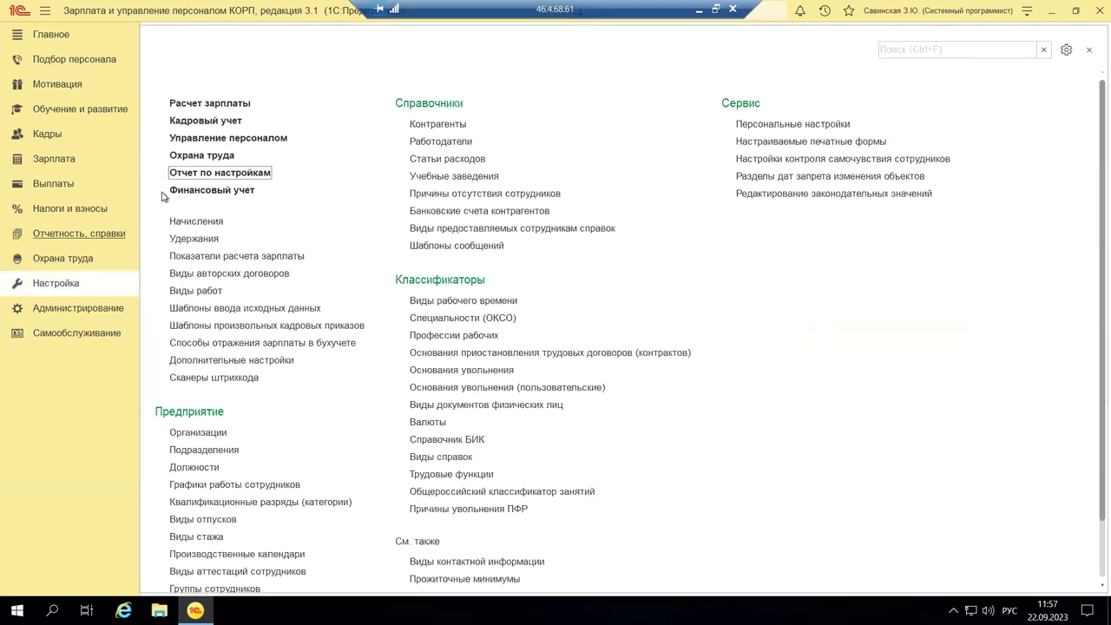
{"action": "left_click", "coordinate": [186, 192]}
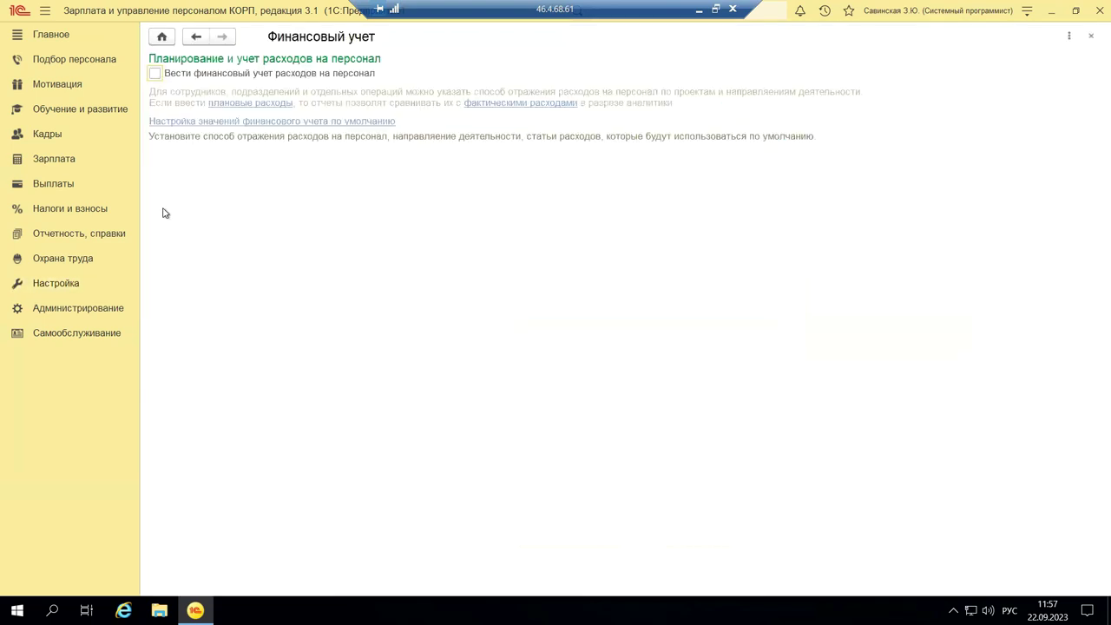
{"action": "left_click", "coordinate": [155, 74]}
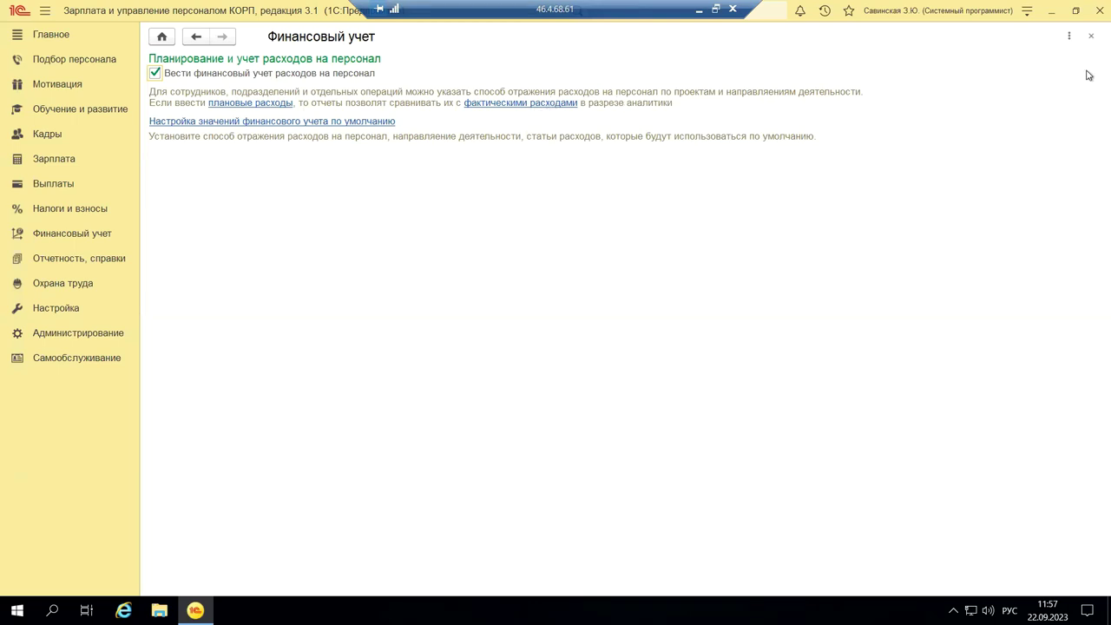
{"action": "left_click", "coordinate": [1091, 36]}
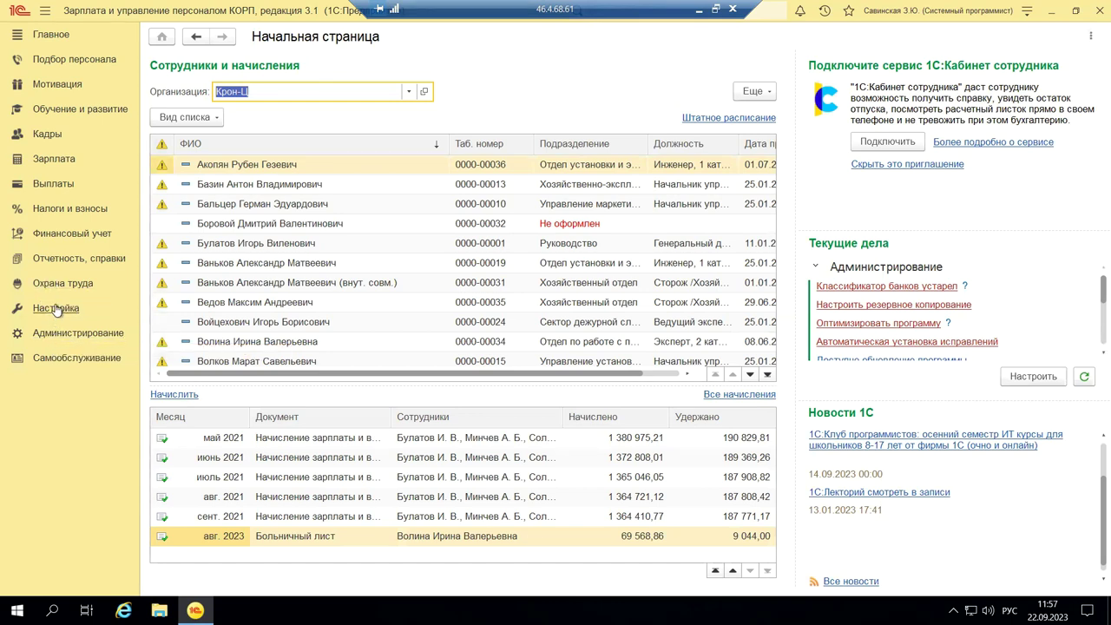
Step: Open the card of the first "Руководство" department from the "Подразделения" directory
{"action": "left_click", "coordinate": [56, 310]}
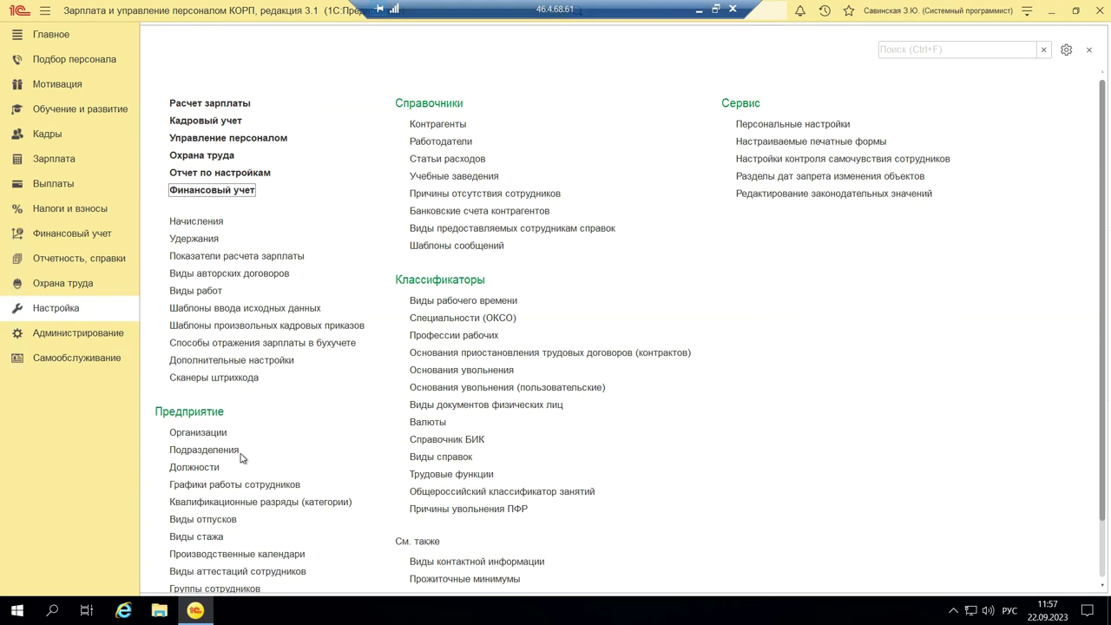
{"action": "left_click", "coordinate": [183, 455]}
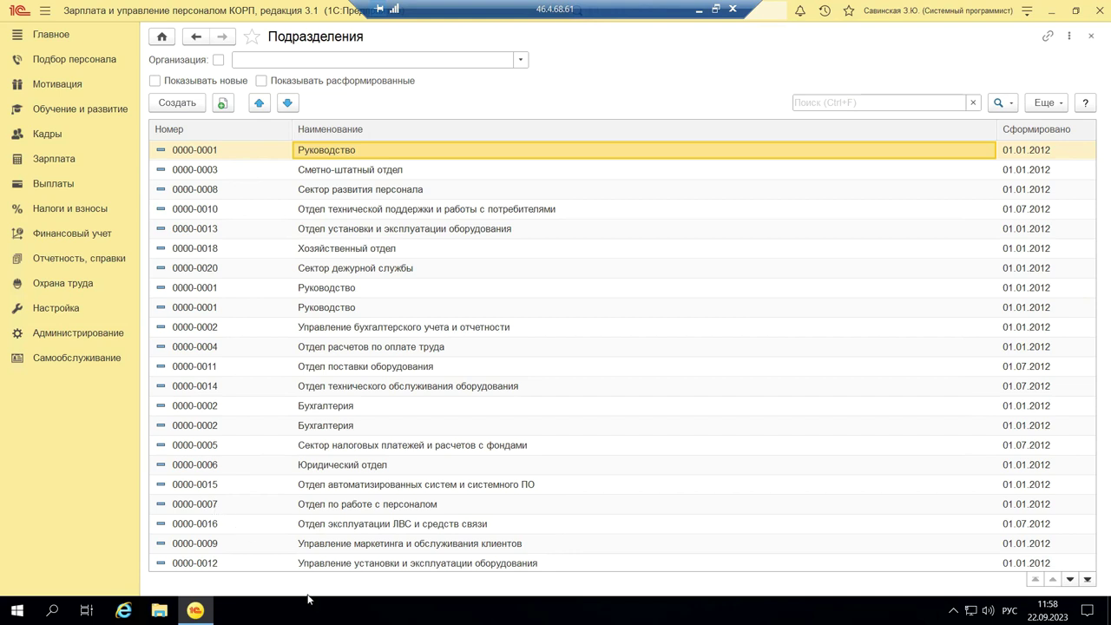
{"action": "double_click", "coordinate": [301, 152]}
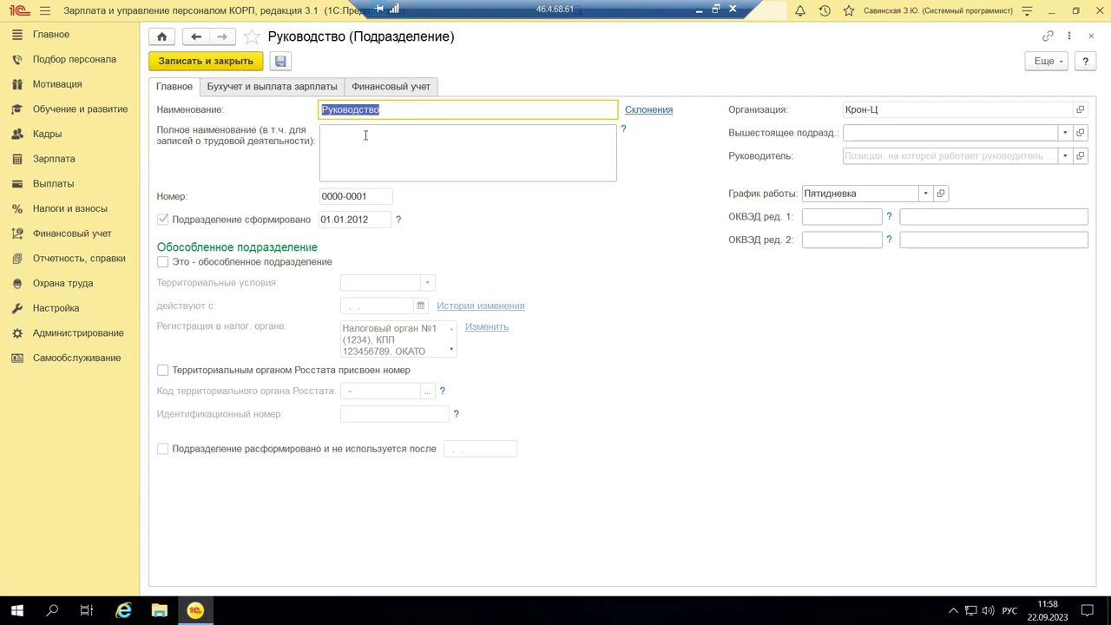
Step: Try the "Через кассу" and "В рамках зарплатного проекта" salary payment options in the department's payroll accounting and payment settings
{"action": "left_click", "coordinate": [325, 132]}
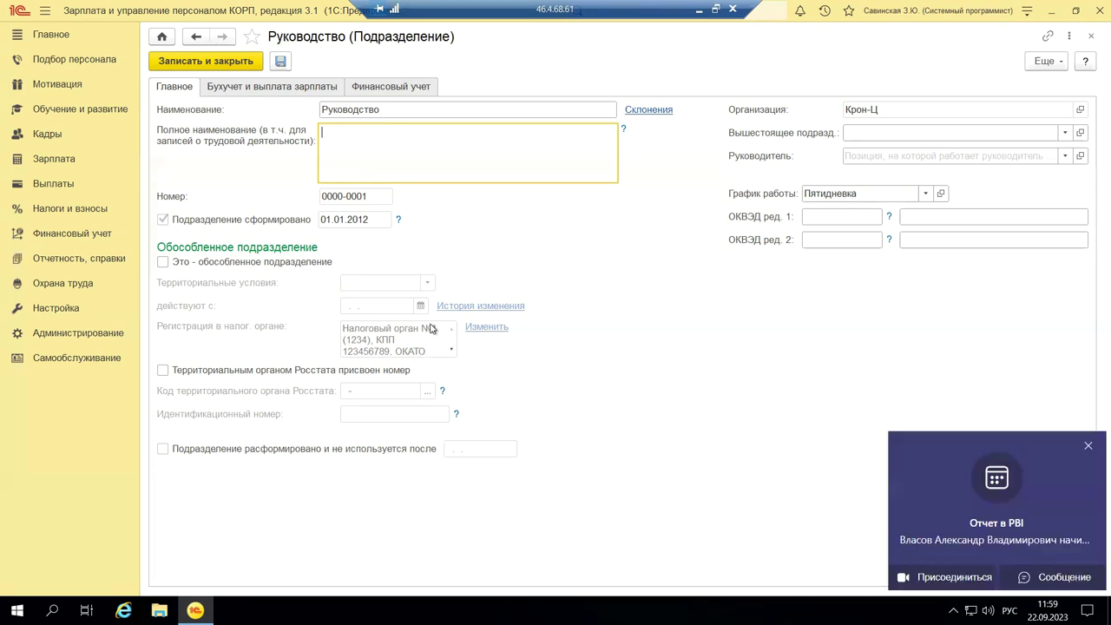
{"action": "left_click", "coordinate": [1088, 448]}
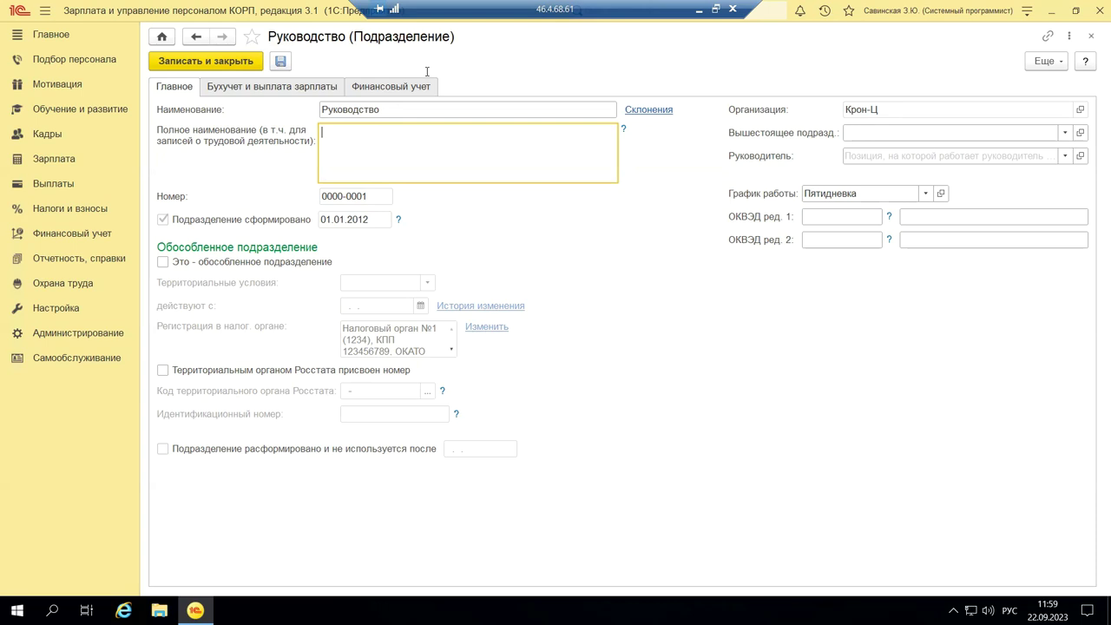
{"action": "left_click", "coordinate": [285, 91]}
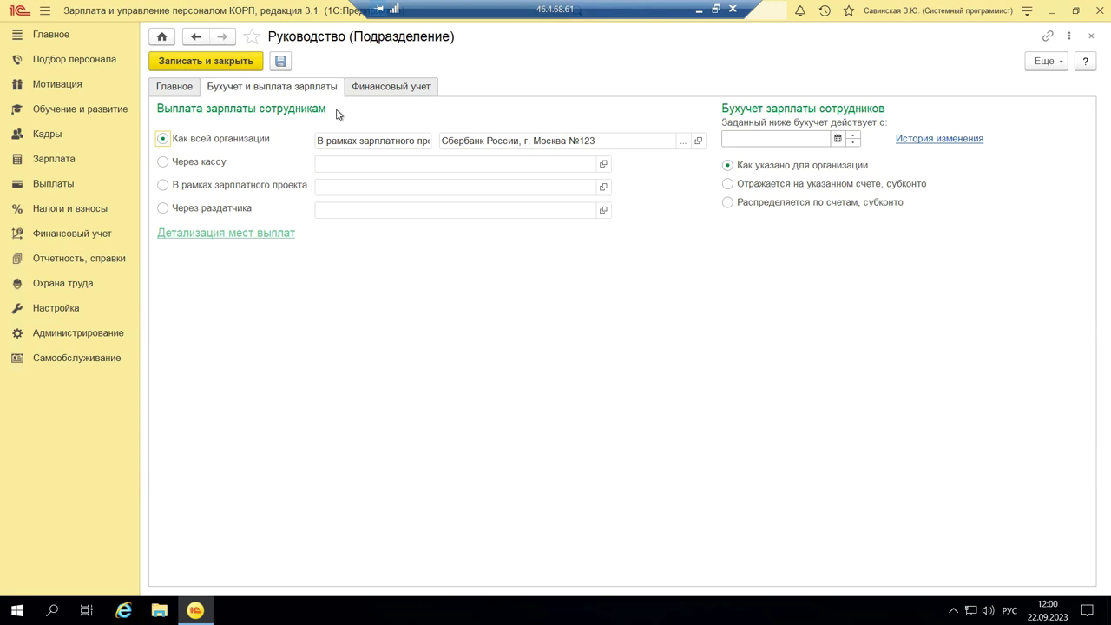
{"action": "left_click", "coordinate": [163, 165]}
{"action": "left_click", "coordinate": [164, 185]}
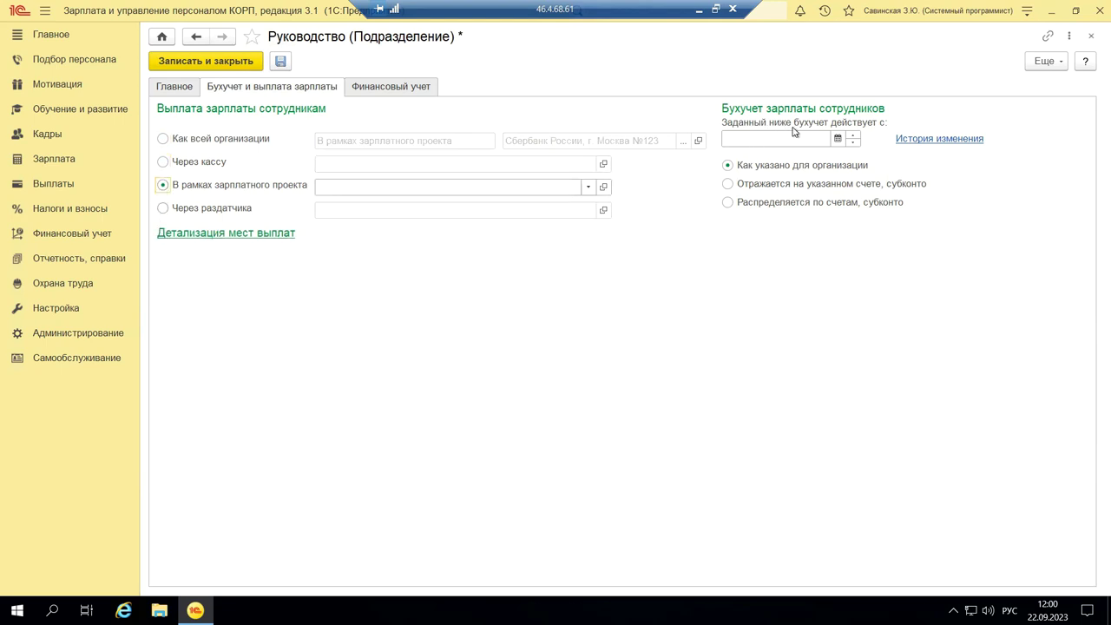
Step: Check the start-month choices for salary accounting and the "Финансовый учет" settings, and close the department card without saving
{"action": "left_click", "coordinate": [837, 140]}
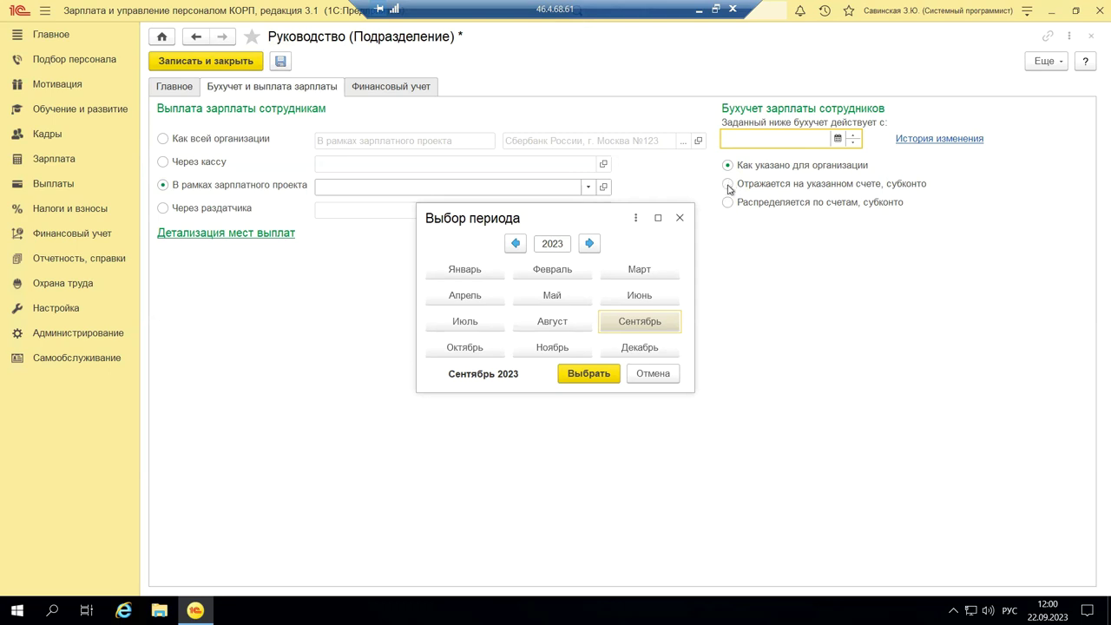
{"action": "left_click", "coordinate": [365, 87]}
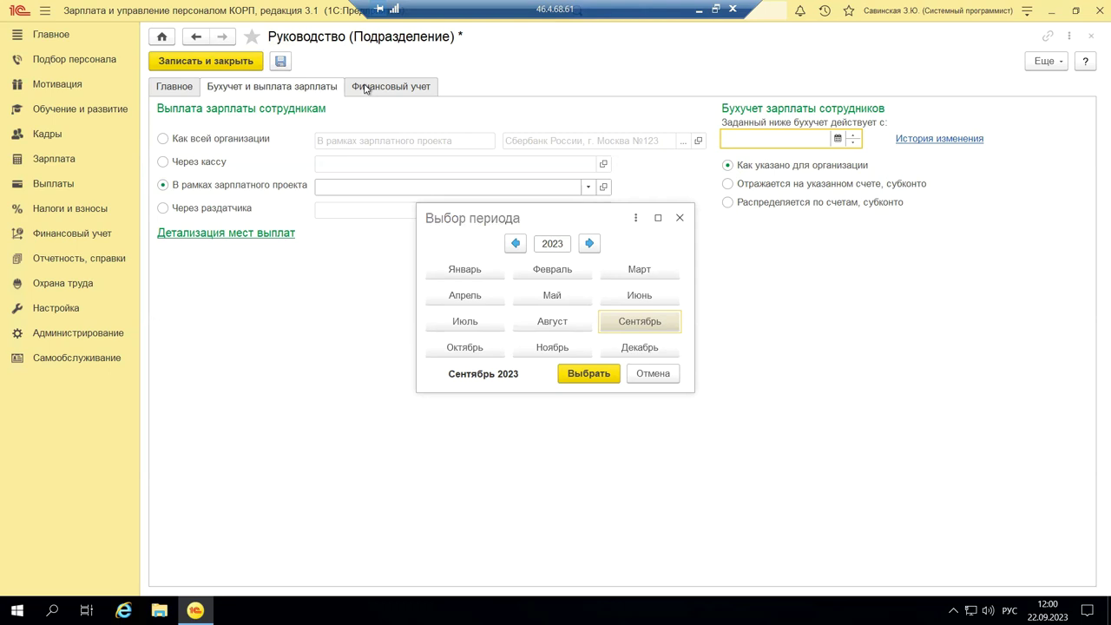
{"action": "left_click", "coordinate": [680, 218]}
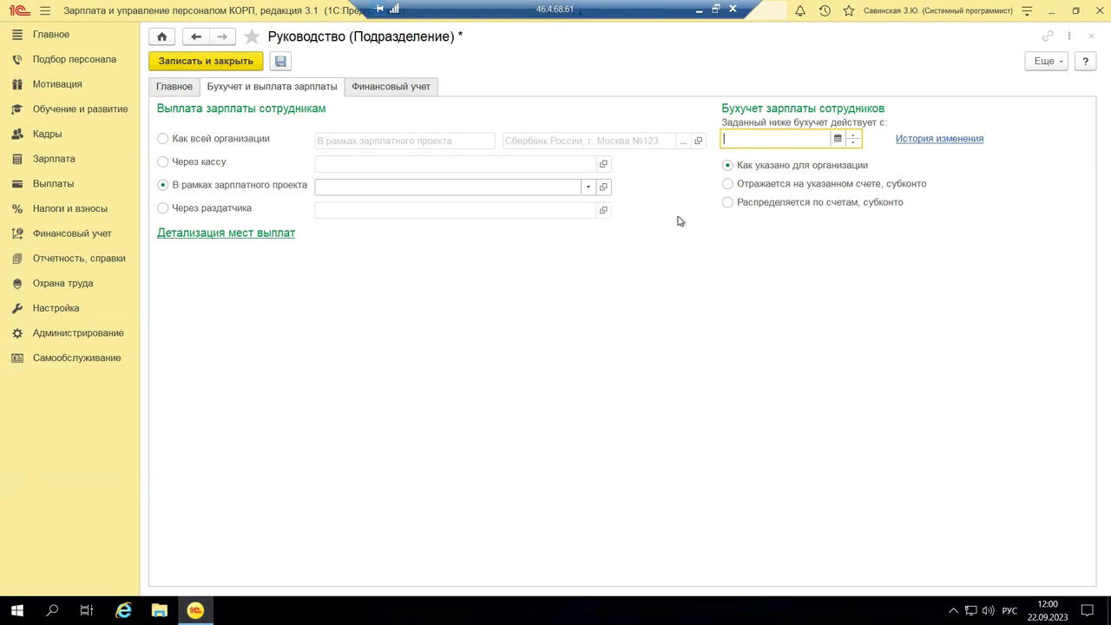
{"action": "left_click", "coordinate": [384, 87]}
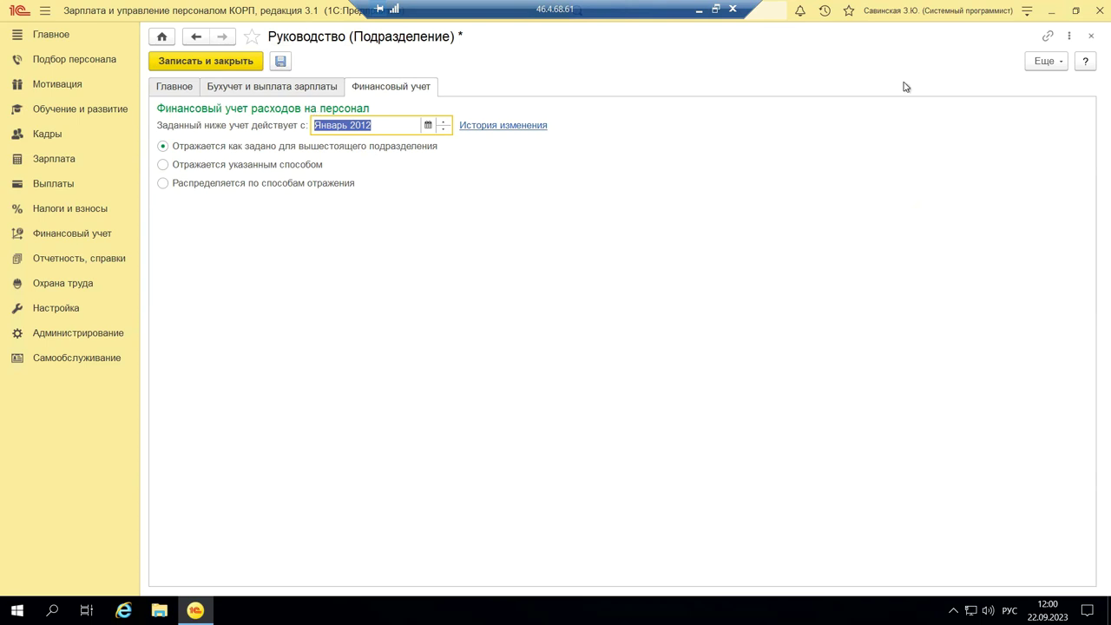
{"action": "left_click", "coordinate": [1091, 36]}
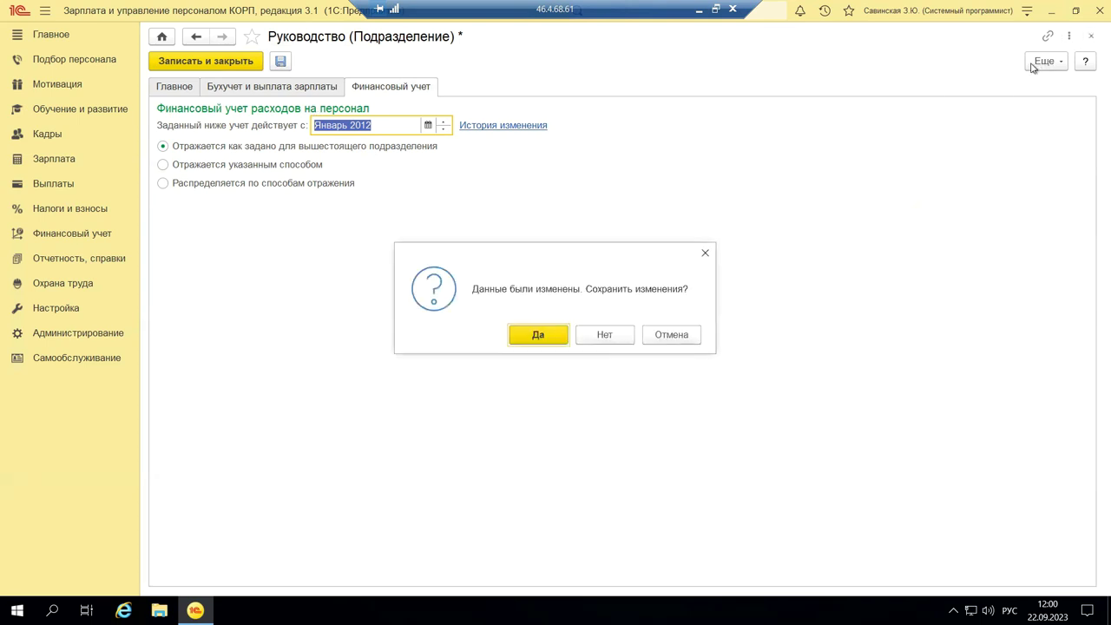
{"action": "left_click", "coordinate": [579, 339]}
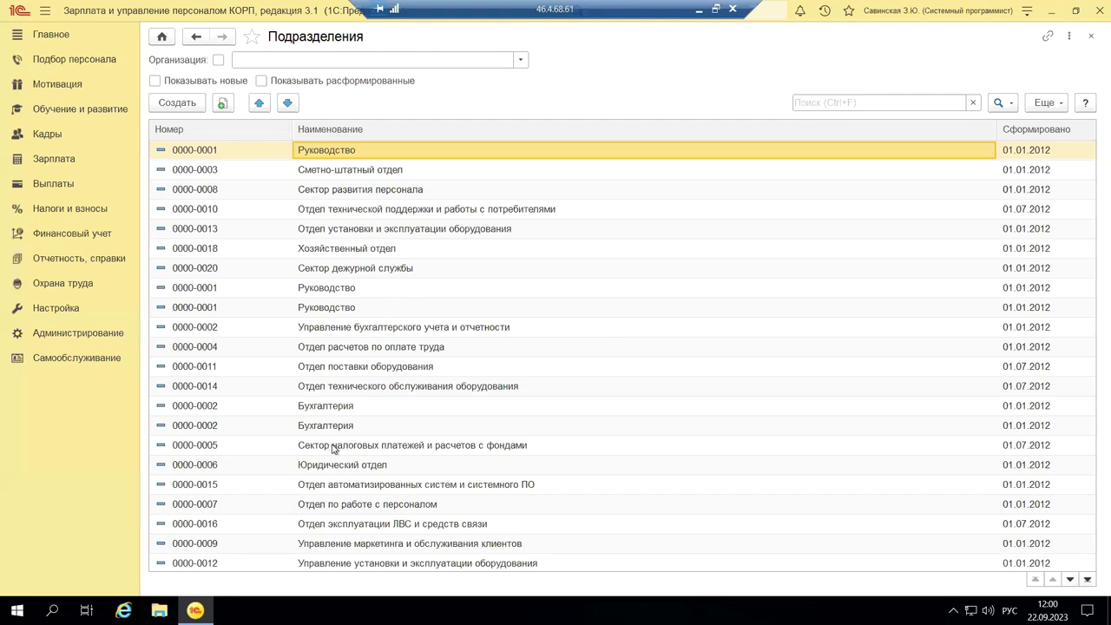
Step: Look through the rest of the departments directory, and switch to the title slide of the PowerPoint presentation "ЗУП-начало работы 2023.pptx"
{"action": "scroll", "coordinate": [345, 453], "scroll_direction": "down", "scroll_amount": 1}
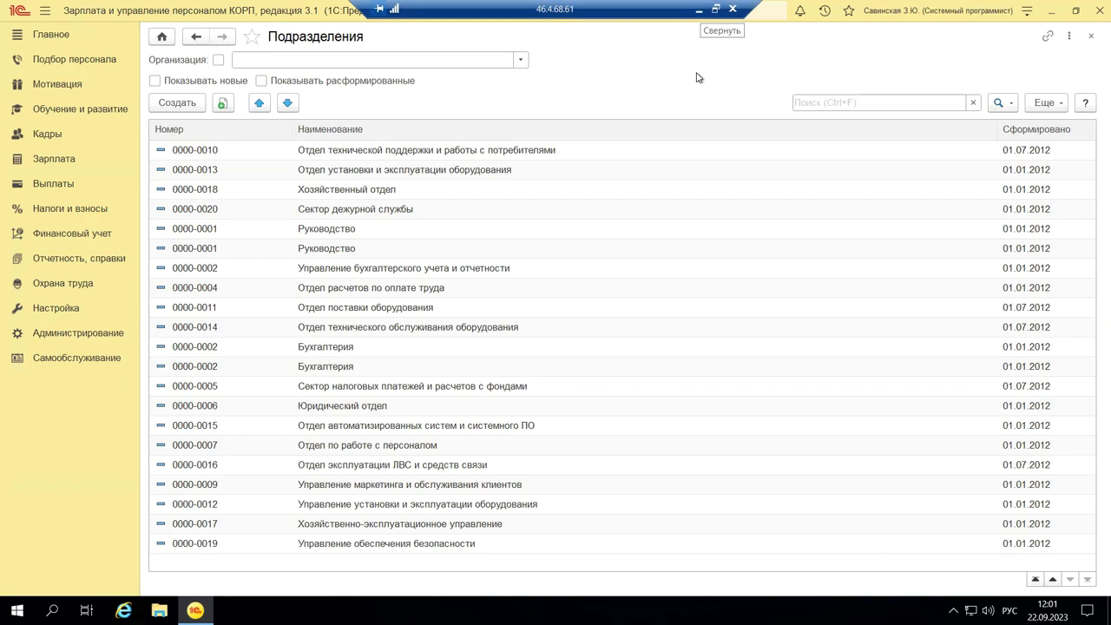
{"action": "key", "text": "alt+Tab"}
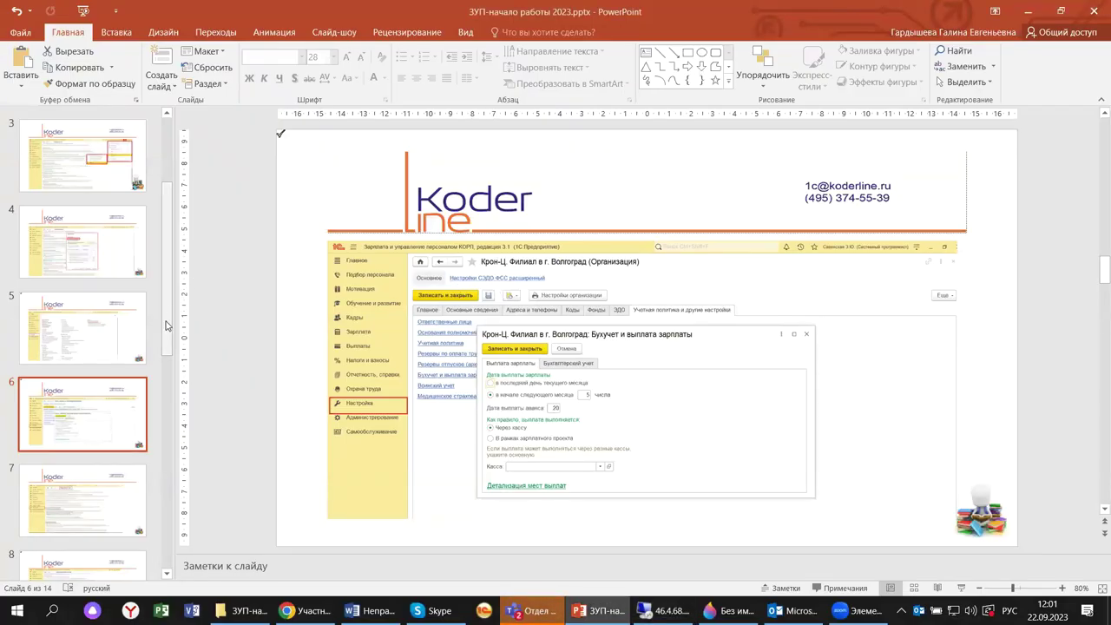
{"action": "scroll", "coordinate": [170, 303], "scroll_direction": "down", "scroll_amount": 1}
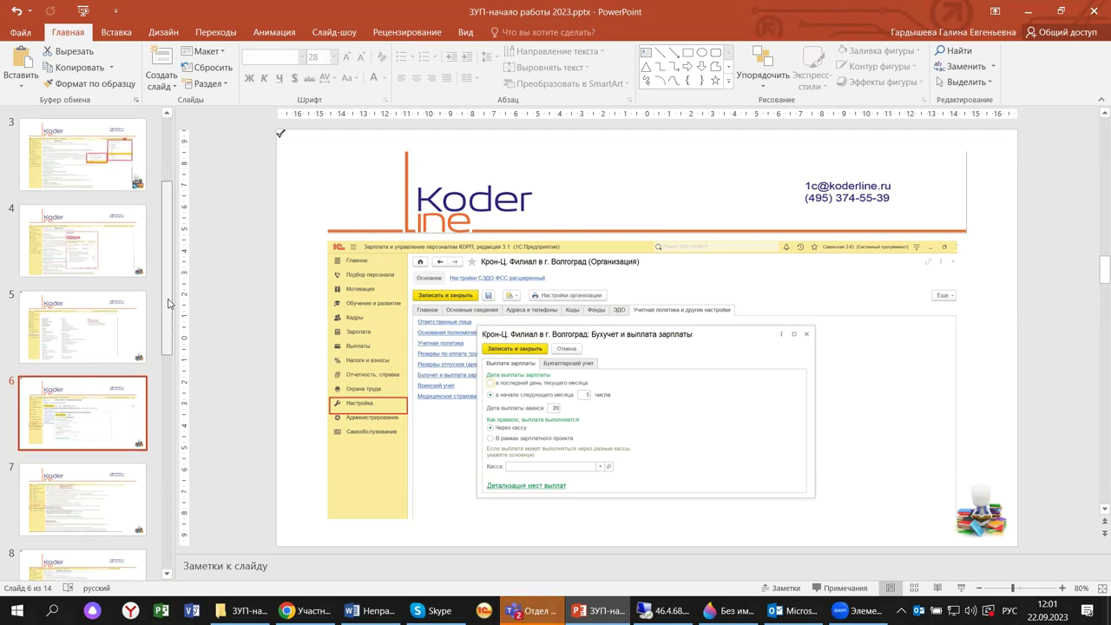
{"action": "scroll", "coordinate": [170, 303], "scroll_direction": "up", "scroll_amount": 3}
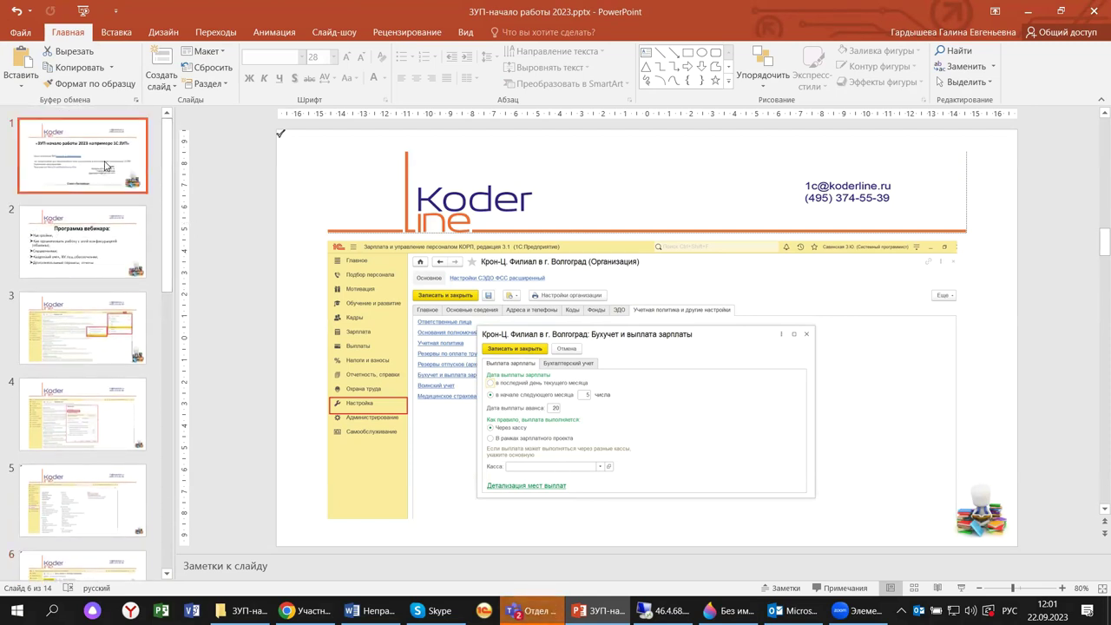
{"action": "left_click", "coordinate": [105, 165]}
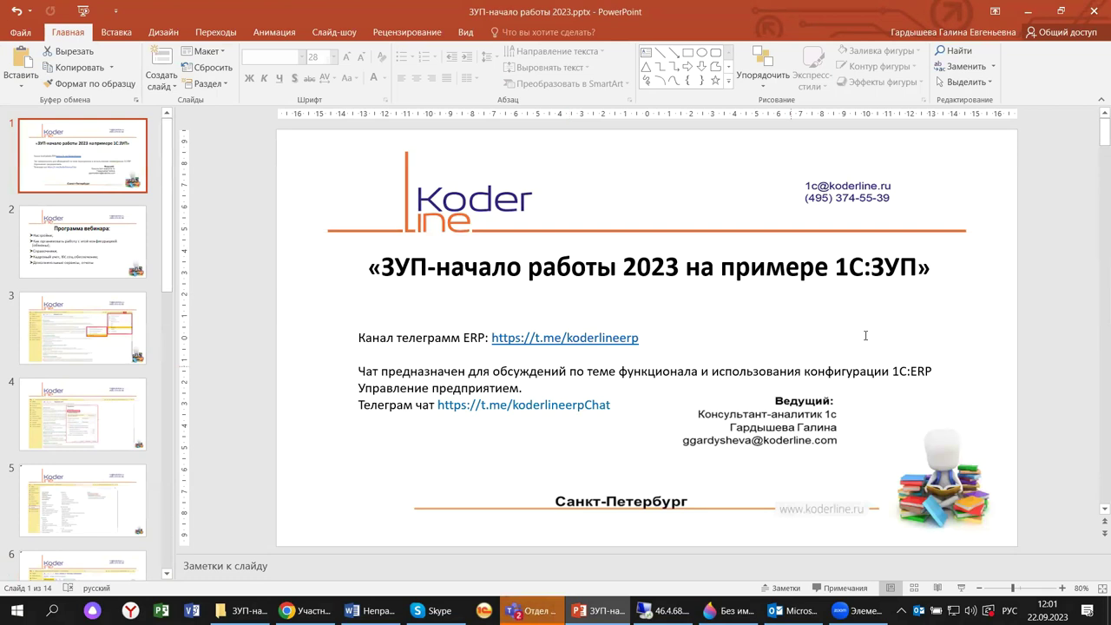